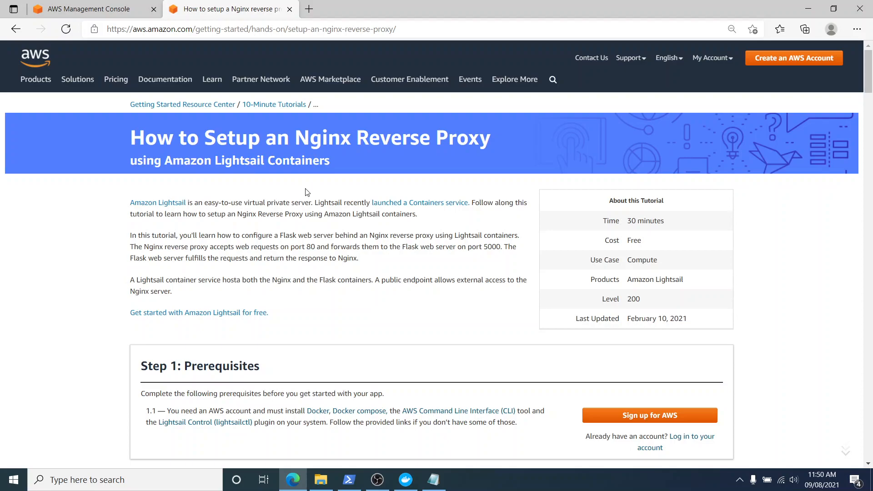
# Review the tutorial's Step 1 prerequisites and check that Docker Desktop is running.
pyautogui.scroll(-3, 324, 228)
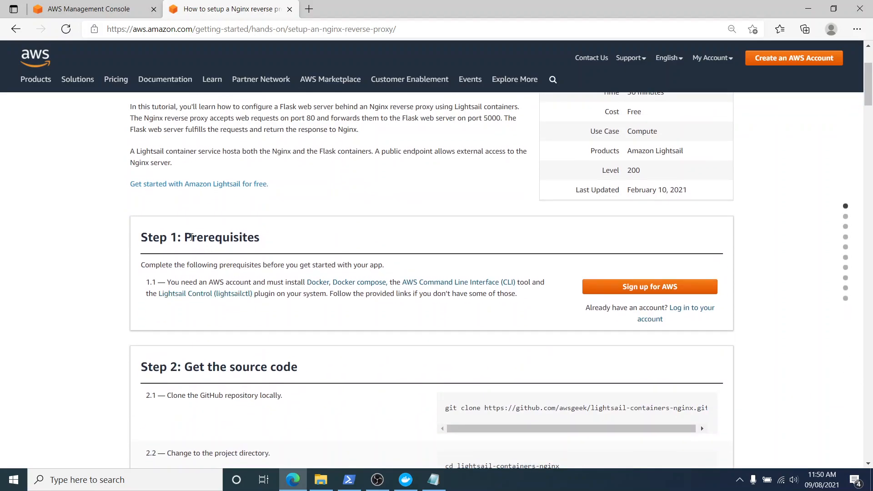
pyautogui.moveTo(189, 237); pyautogui.dragTo(262, 236)
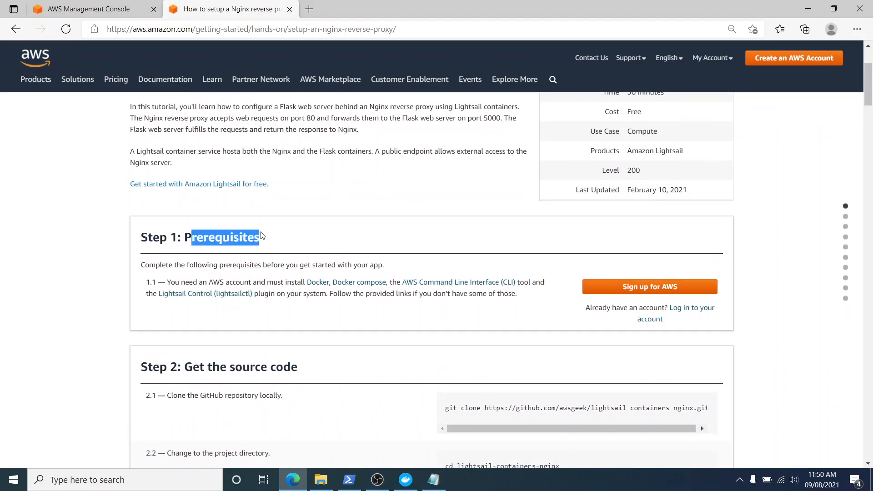
pyautogui.click(354, 235)
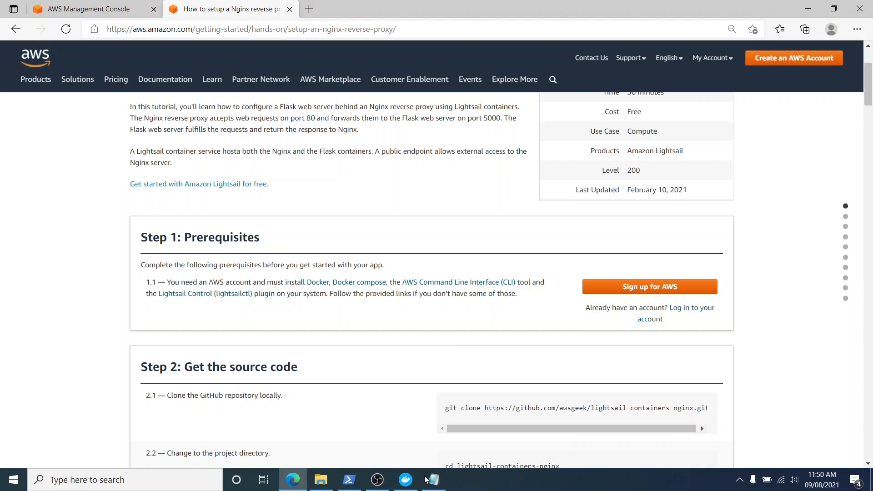
pyautogui.click(406, 480)
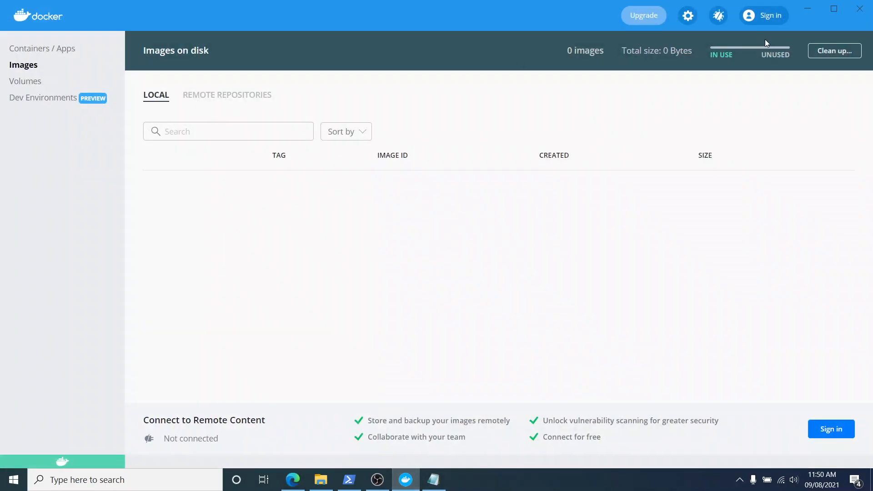
pyautogui.click(808, 8)
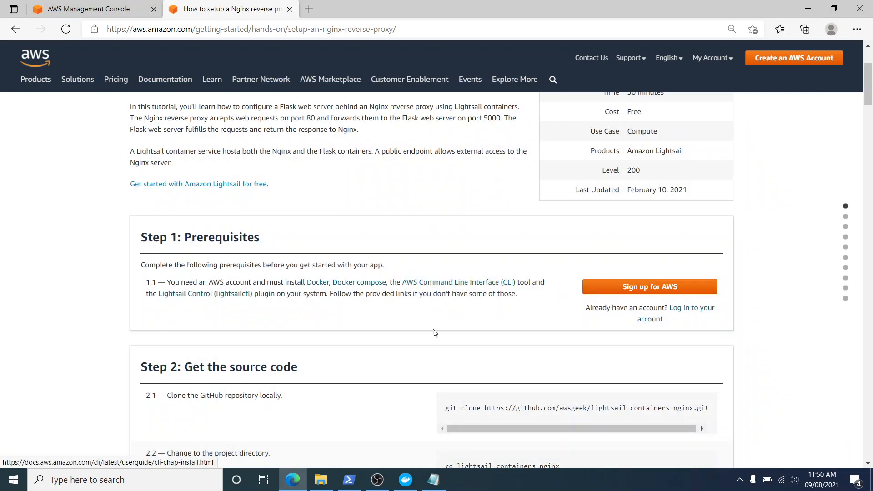
pyautogui.scroll(-3, 357, 344)
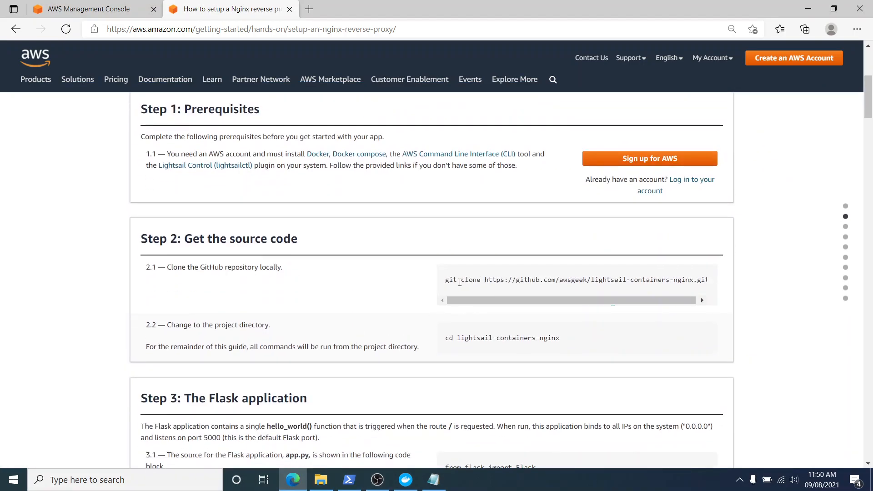
# Open the empty tutorial folder in File Explorer and launch Git Bash there.
pyautogui.click(320, 480)
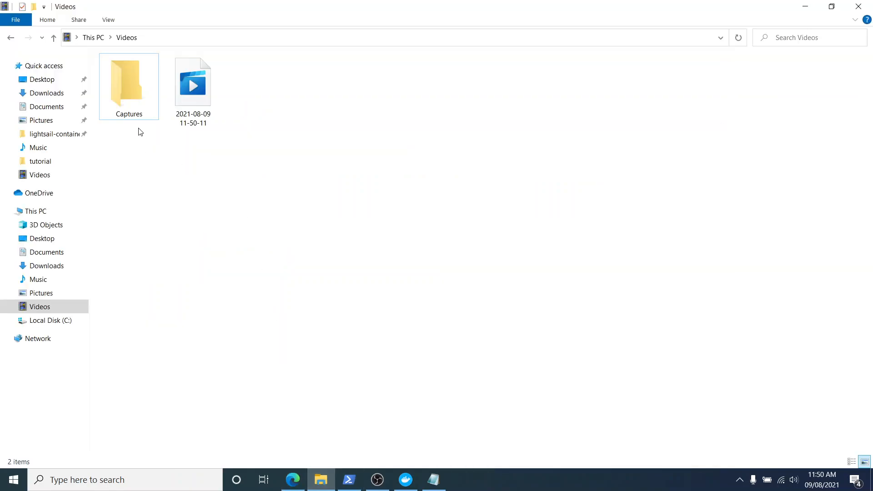
pyautogui.click(41, 120)
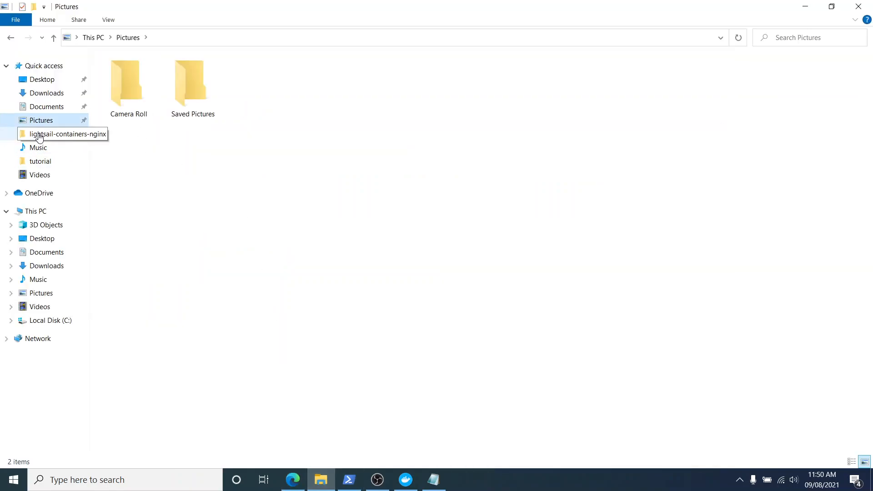
pyautogui.click(39, 136)
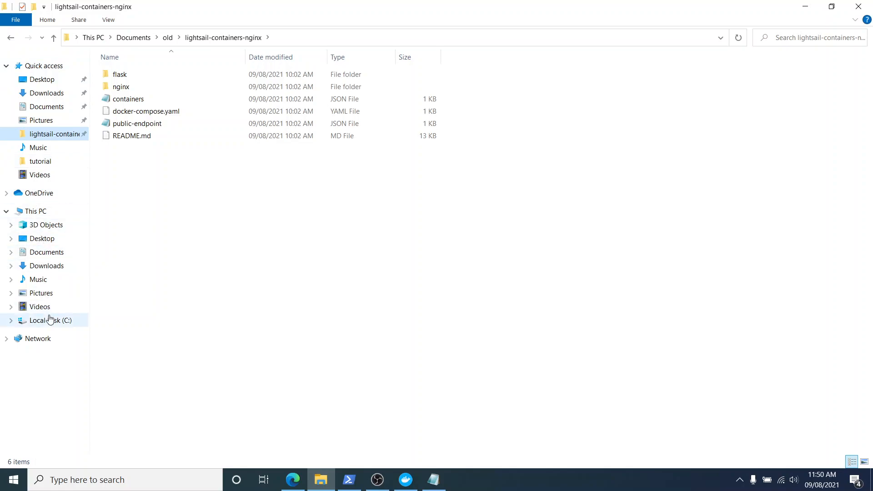
pyautogui.click(10, 39)
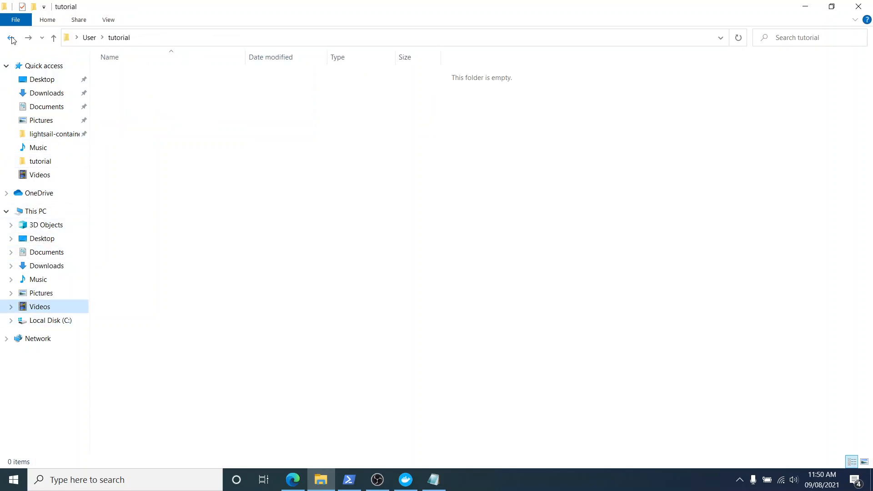
pyautogui.click(11, 39)
pyautogui.doubleClick(839, 76)
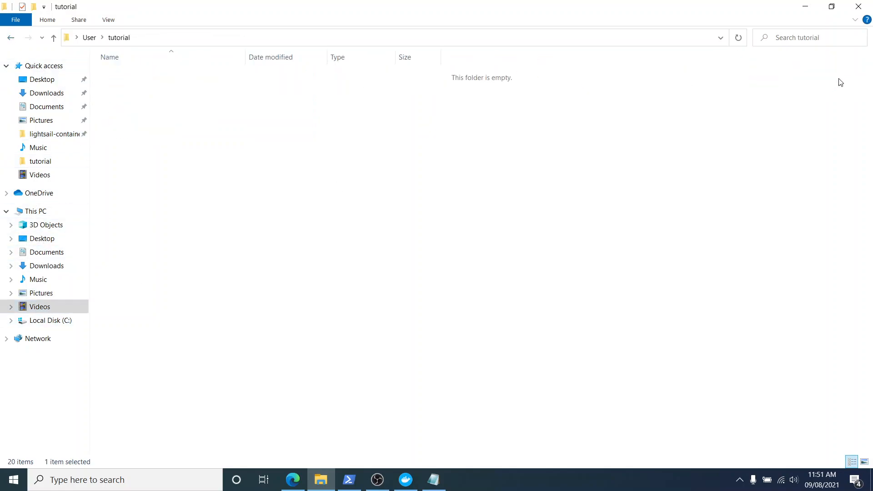
pyautogui.rightClick(334, 102)
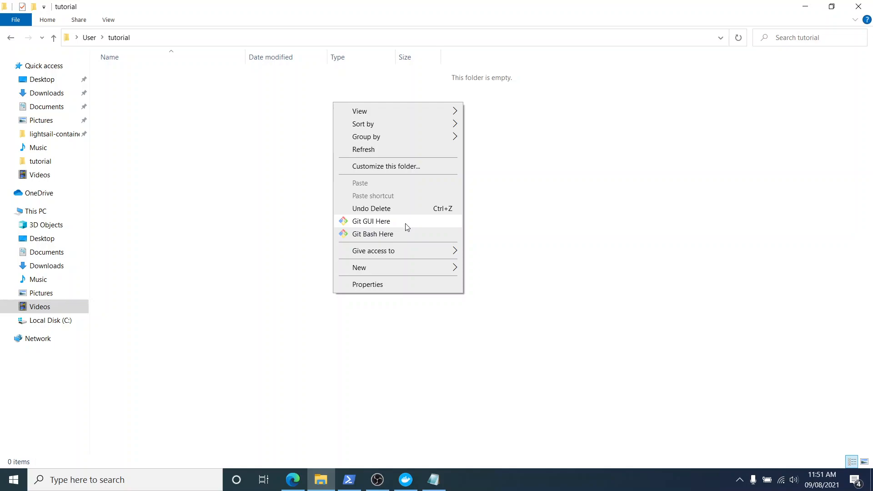
pyautogui.click(406, 234)
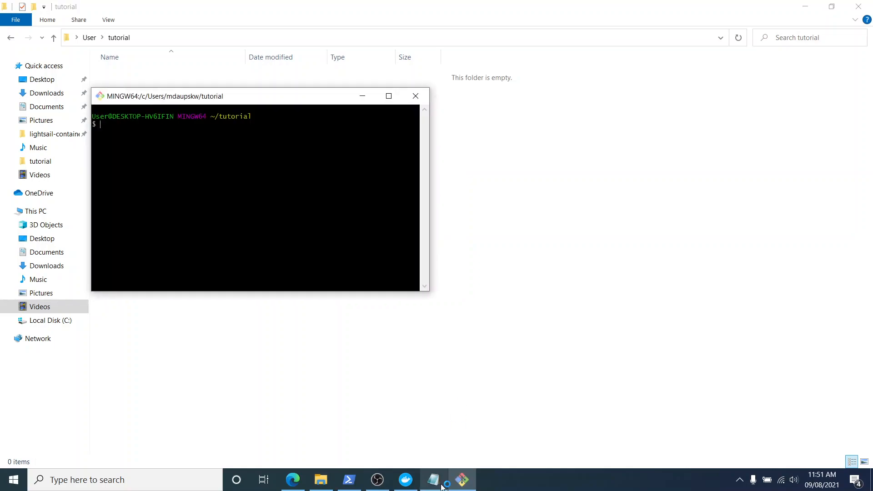
pyautogui.click(312, 465)
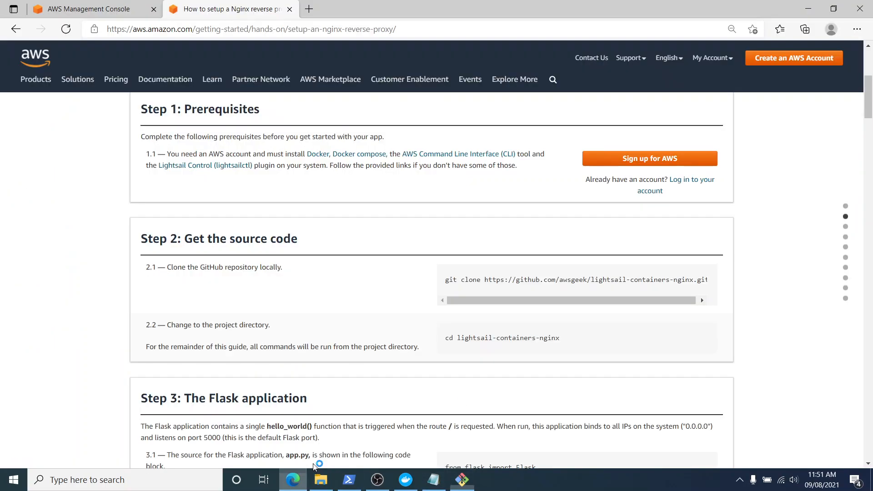
pyautogui.moveTo(443, 279); pyautogui.dragTo(712, 279)
pyautogui.hotkey('ctrl', 'c')
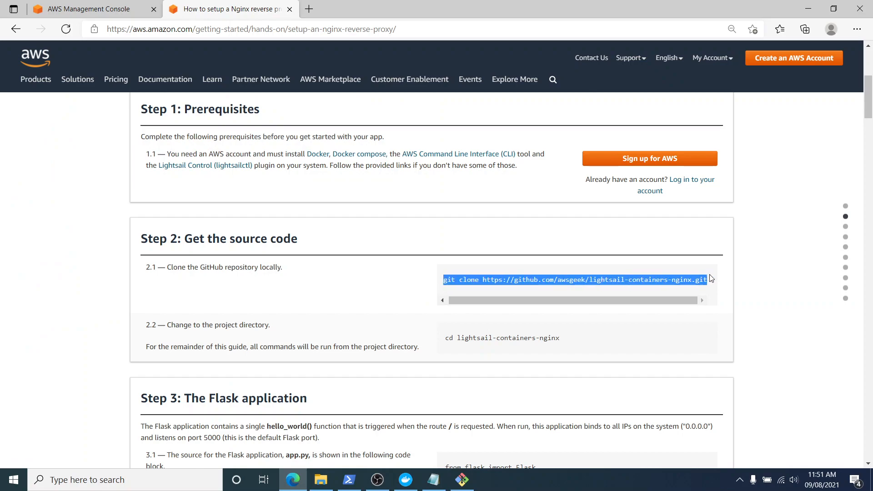
pyautogui.click(462, 480)
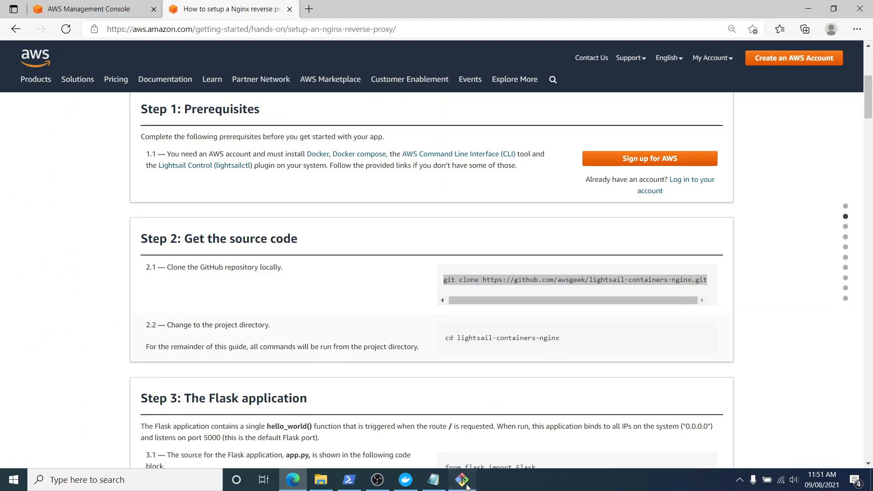
pyautogui.rightClick(337, 252)
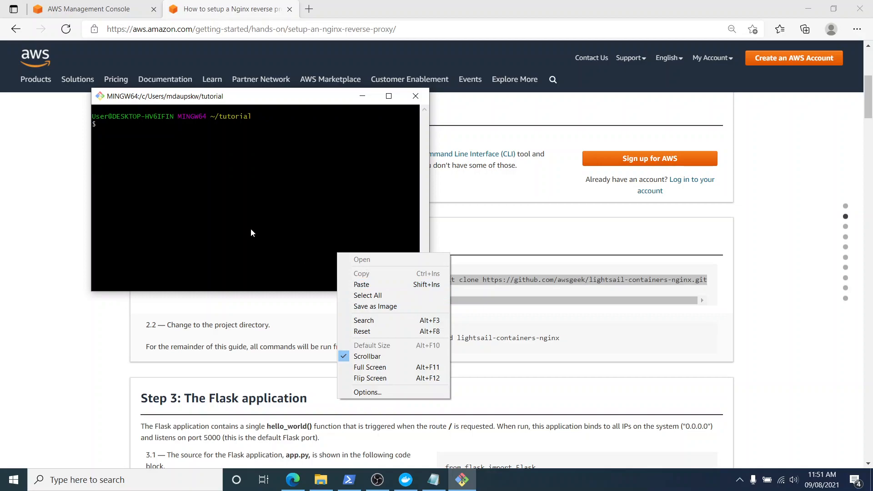
pyautogui.click(353, 284)
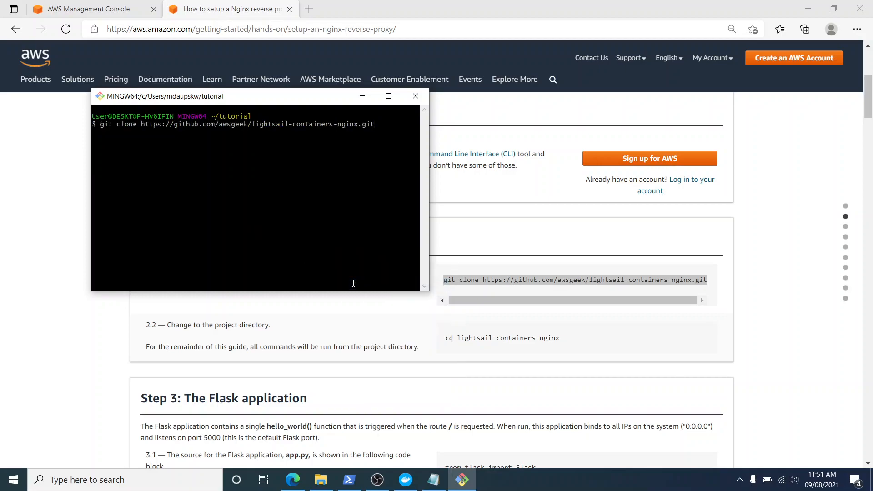
pyautogui.press('Return')
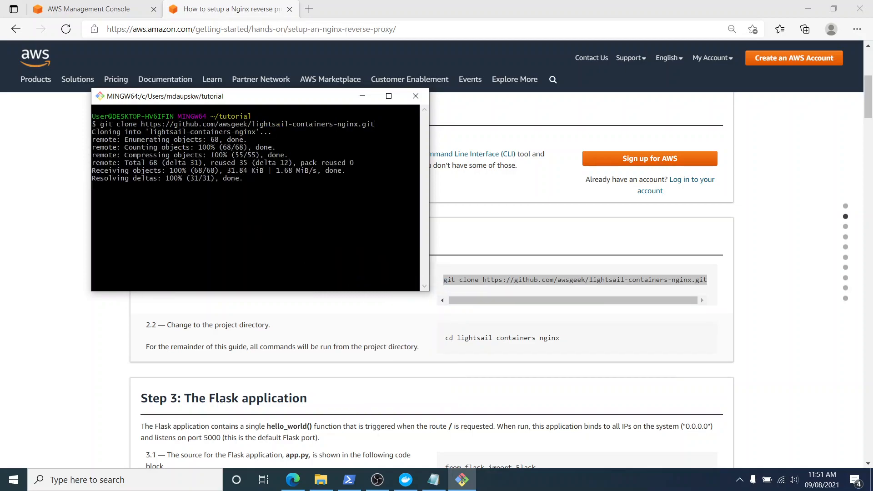
# Refresh the tutorial folder in File Explorer and check for the cloned lightsail-containers-nginx folder.
pyautogui.click(320, 480)
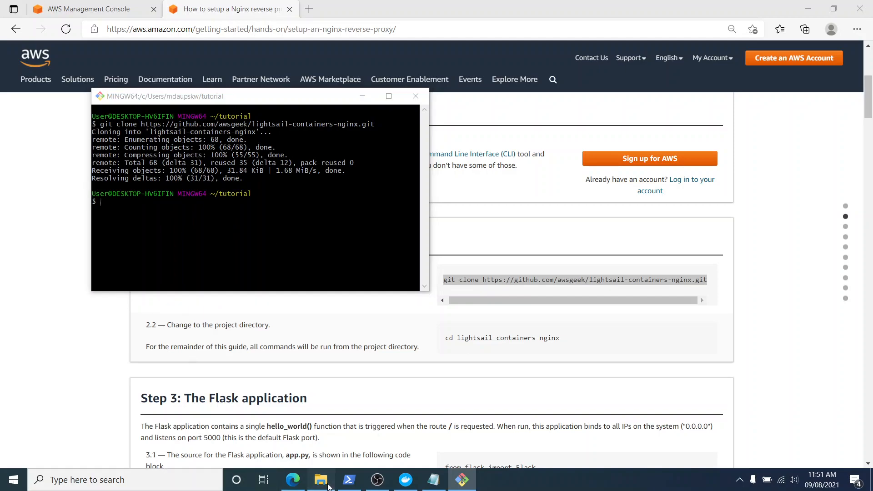
pyautogui.rightClick(258, 202)
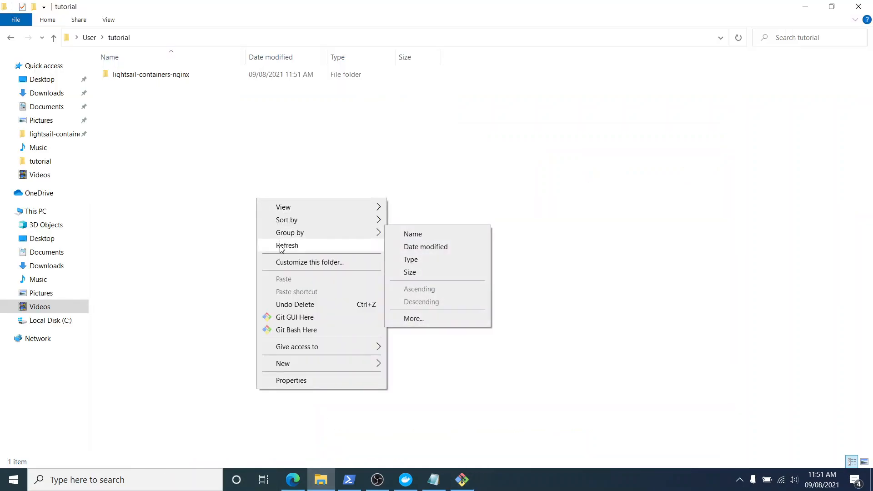
pyautogui.click(291, 241)
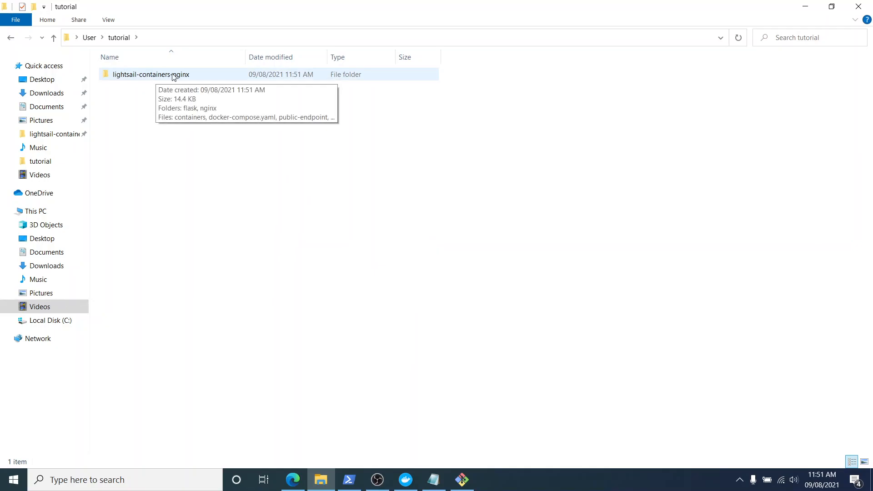
pyautogui.rightClick(390, 206)
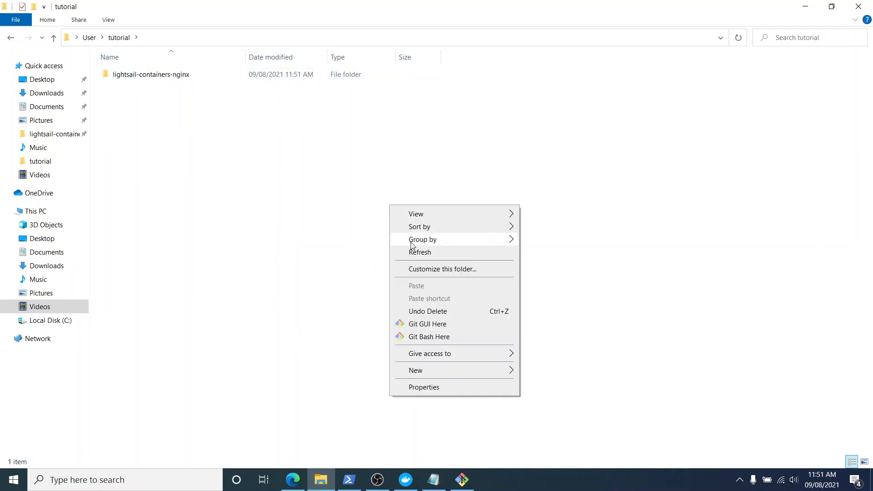
pyautogui.click(420, 252)
# Copy the Step 2.2 command from the tutorial page and run cd lightsail-containers-nginx in Git Bash.
pyautogui.click(293, 480)
pyautogui.scroll(-3, 168, 247)
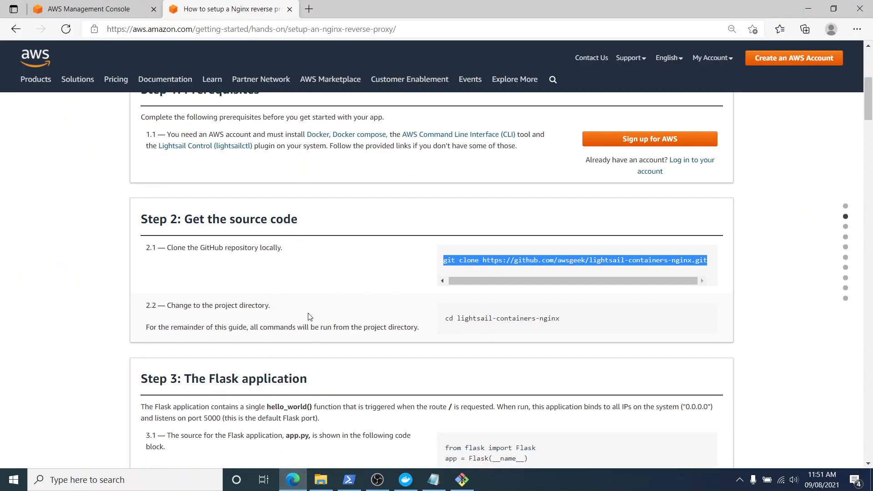
pyautogui.moveTo(443, 214); pyautogui.dragTo(563, 214)
pyautogui.rightClick(562, 217)
pyautogui.click(561, 221)
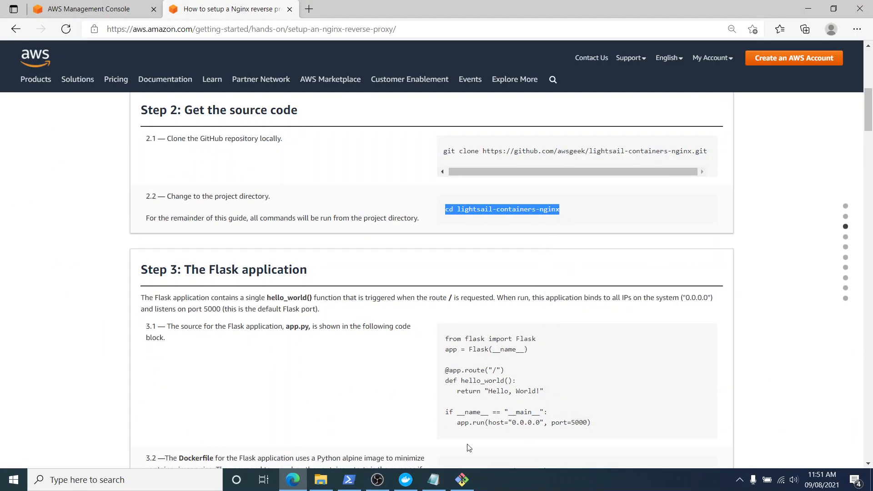
pyautogui.click(461, 480)
pyautogui.rightClick(310, 242)
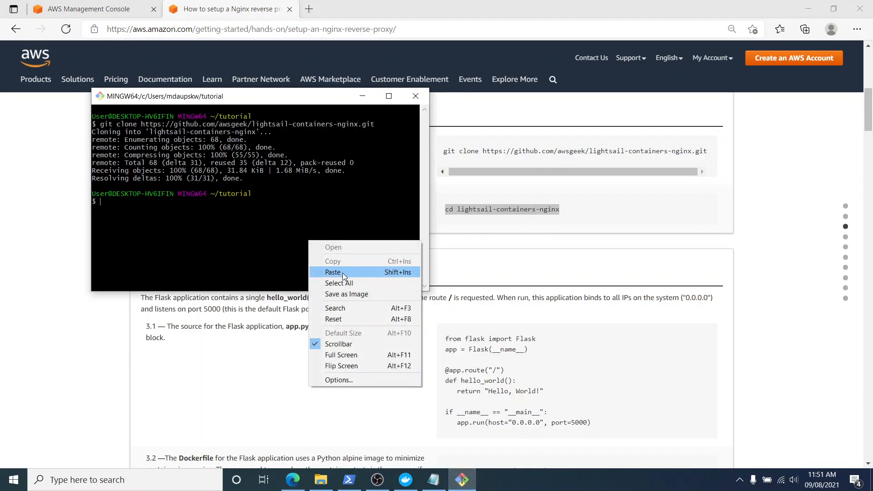
pyautogui.click(342, 272)
pyautogui.press('Return')
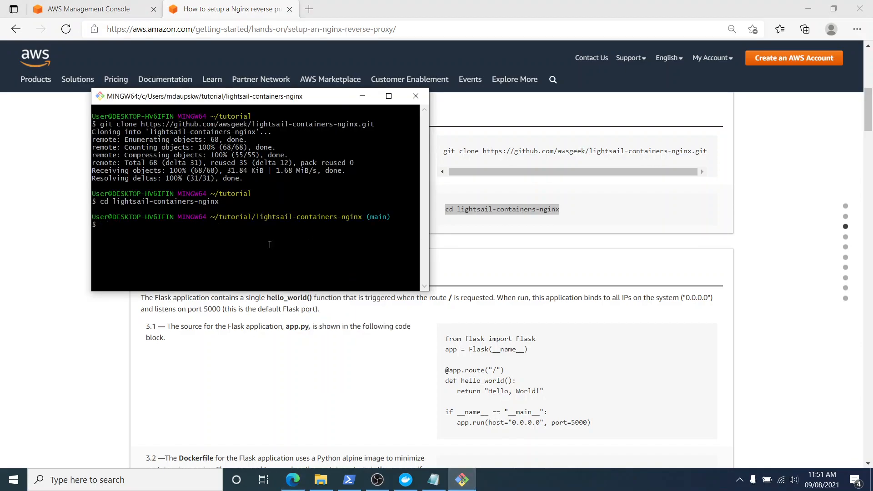
# Read the tutorial's Step 3 on the Flask application and open app.py from the cloned repository's flask folder in Notepad.
pyautogui.click(308, 391)
pyautogui.scroll(-3, 399, 297)
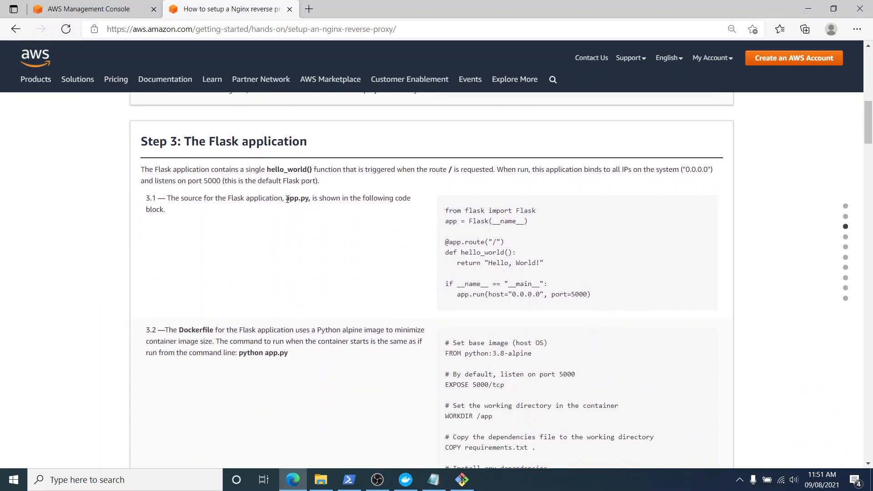
pyautogui.moveTo(288, 199); pyautogui.dragTo(309, 199)
pyautogui.moveTo(188, 143); pyautogui.dragTo(333, 153)
pyautogui.click(321, 480)
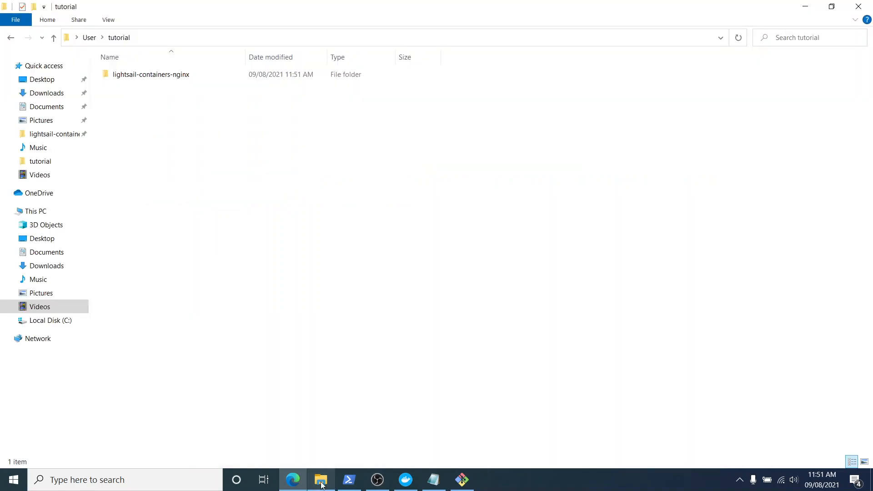
pyautogui.doubleClick(172, 76)
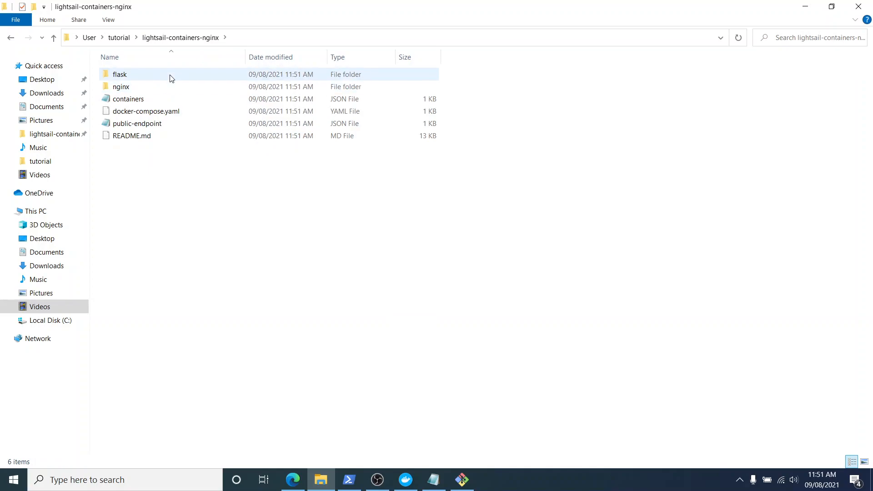
pyautogui.doubleClick(172, 76)
pyautogui.doubleClick(172, 74)
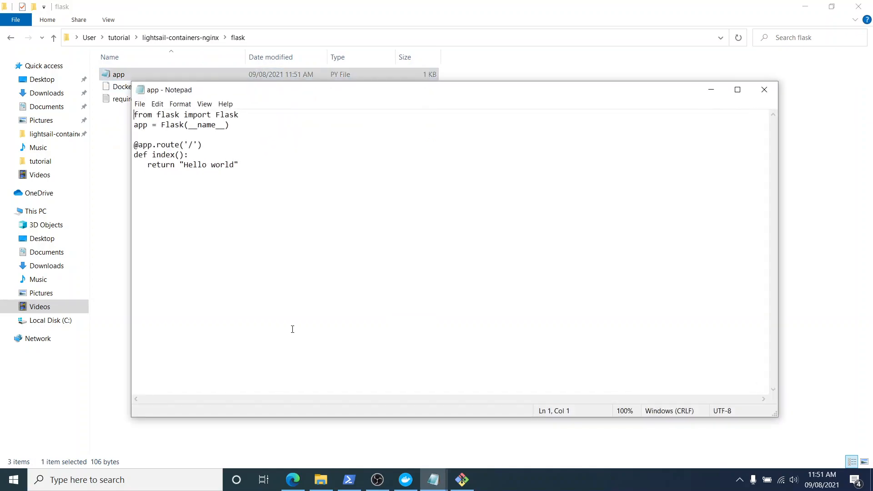
# Replace the entire contents of app.py with the Flask code from tutorial step 3.1 and save the file.
pyautogui.click(293, 480)
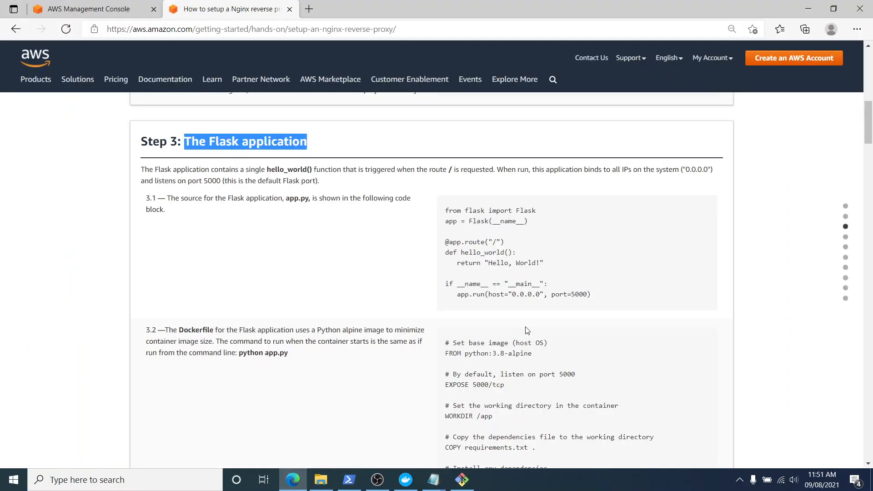
pyautogui.moveTo(446, 210); pyautogui.dragTo(604, 296)
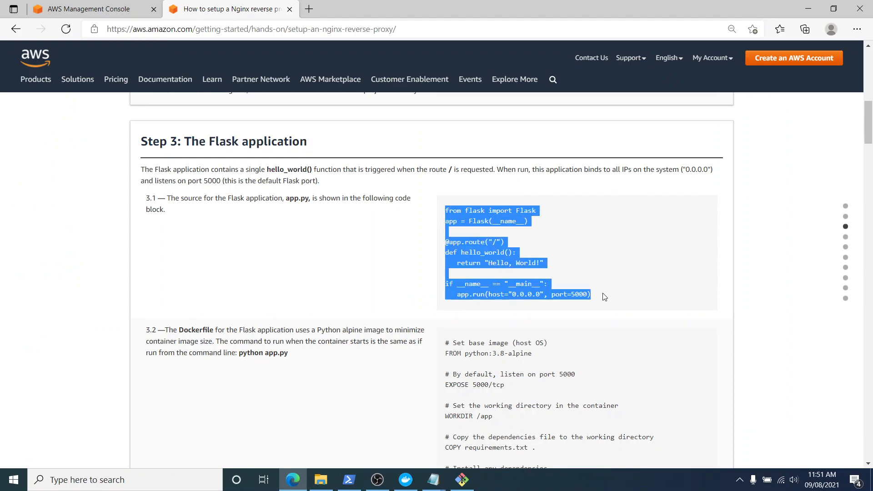
pyautogui.click(293, 479)
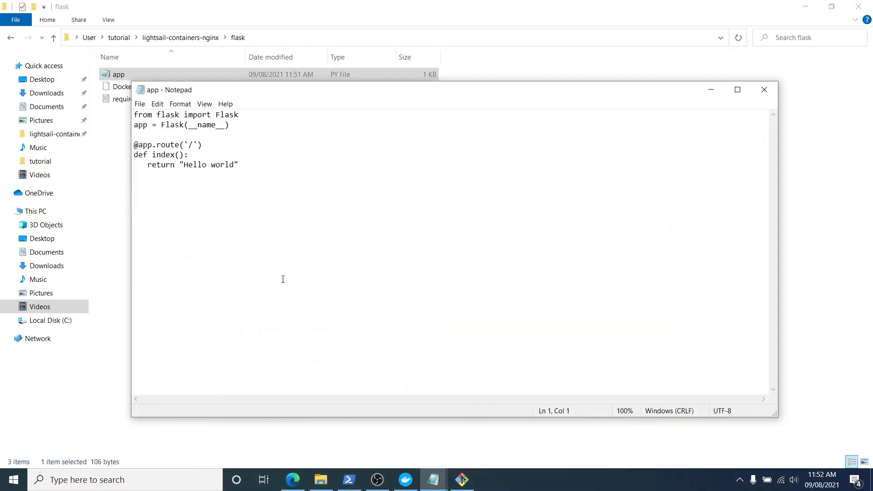
pyautogui.hotkey('ctrl', 'a')
pyautogui.hotkey('ctrl', 'v')
pyautogui.hotkey('ctrl', 's')
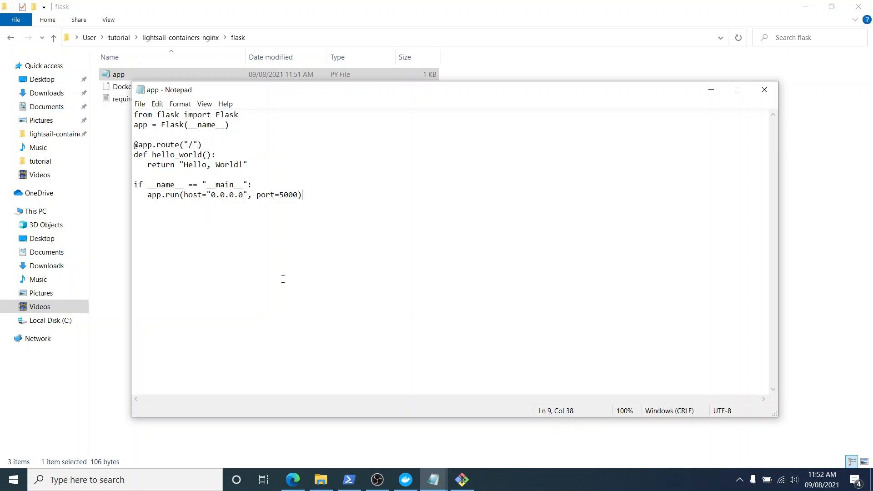
# Close app.py and copy the complete Dockerfile code from step 3.2 of the AWS tutorial page.
pyautogui.click(764, 89)
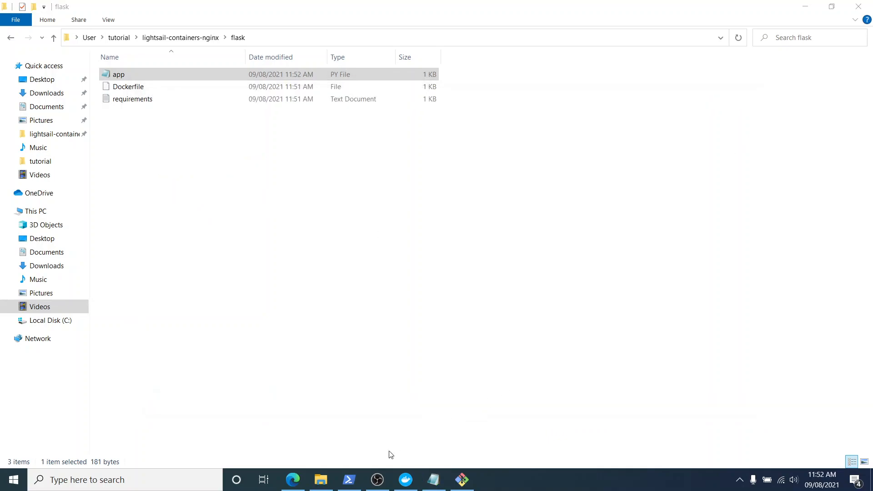
pyautogui.click(293, 479)
pyautogui.scroll(-4, 456, 301)
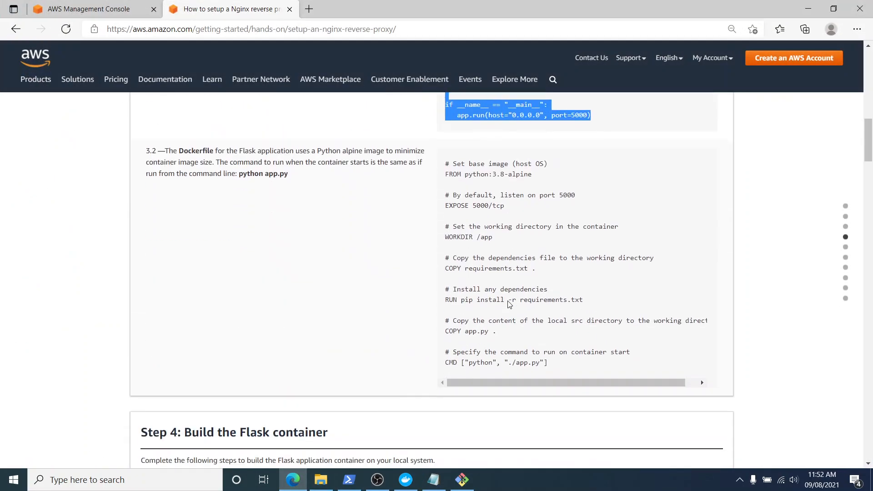
pyautogui.scroll(1, 456, 301)
pyautogui.moveTo(180, 202); pyautogui.dragTo(214, 202)
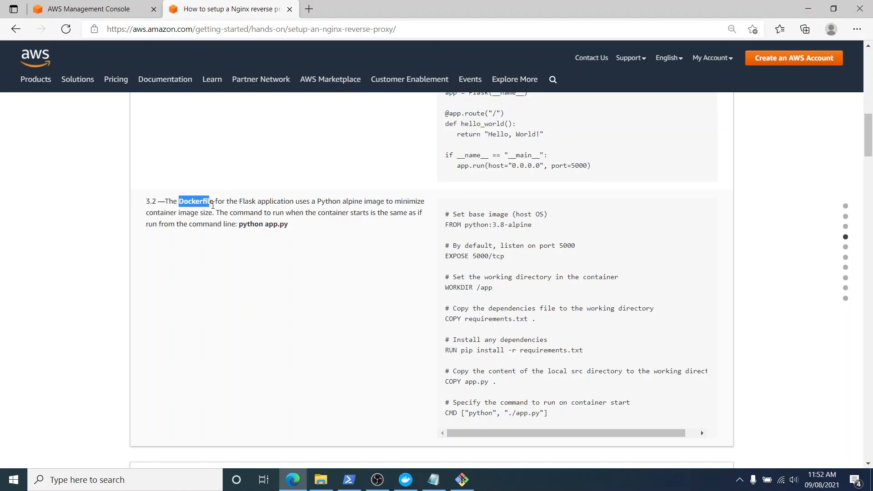
pyautogui.moveTo(445, 219); pyautogui.dragTo(555, 418)
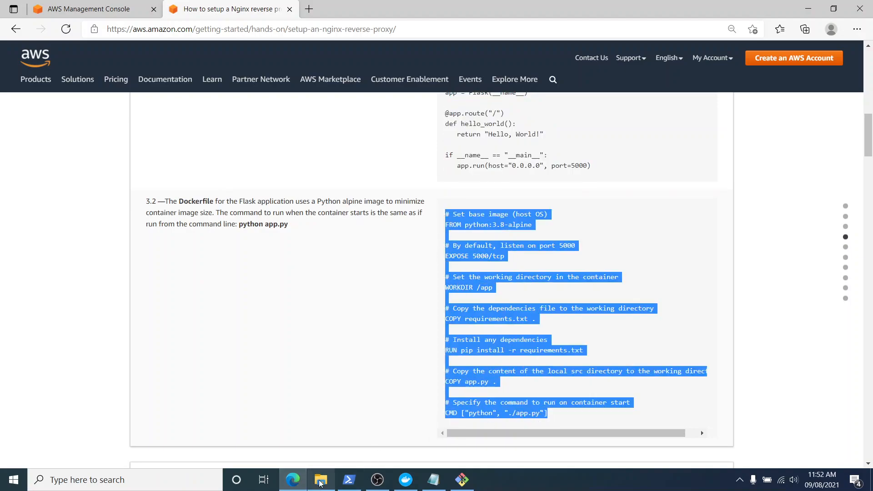
# Open the Dockerfile from the flask folder in Notepad, replace its entire contents with the copied code, and save and close it.
pyautogui.moveTo(320, 479)
pyautogui.click(321, 434)
pyautogui.rightClick(181, 87)
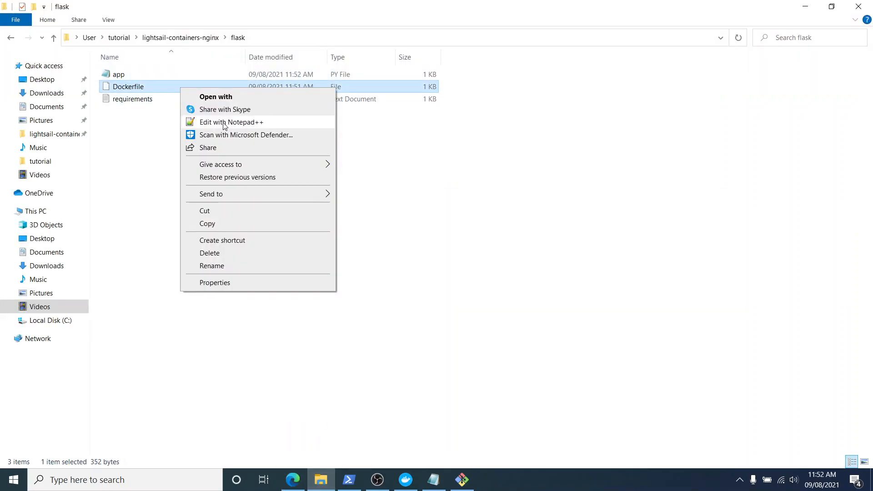
pyautogui.click(216, 96)
pyautogui.click(396, 199)
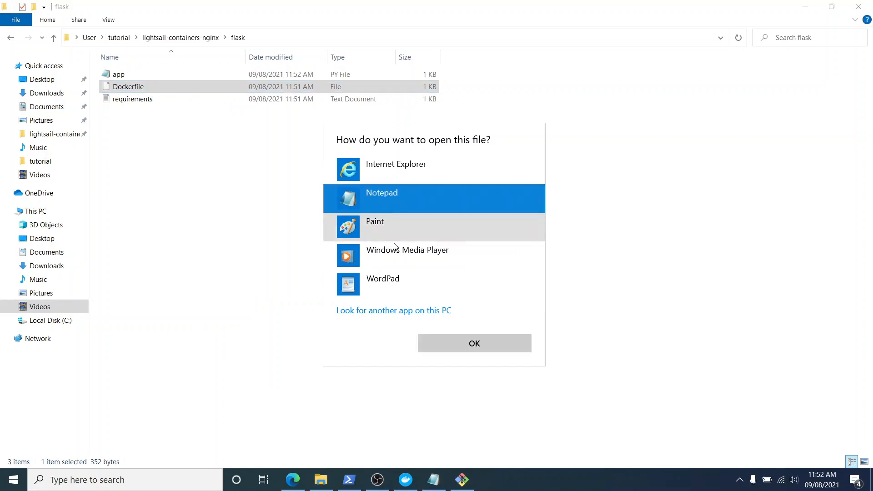
pyautogui.click(443, 343)
pyautogui.hotkey('ctrl', 'a')
pyautogui.hotkey('ctrl', 'v')
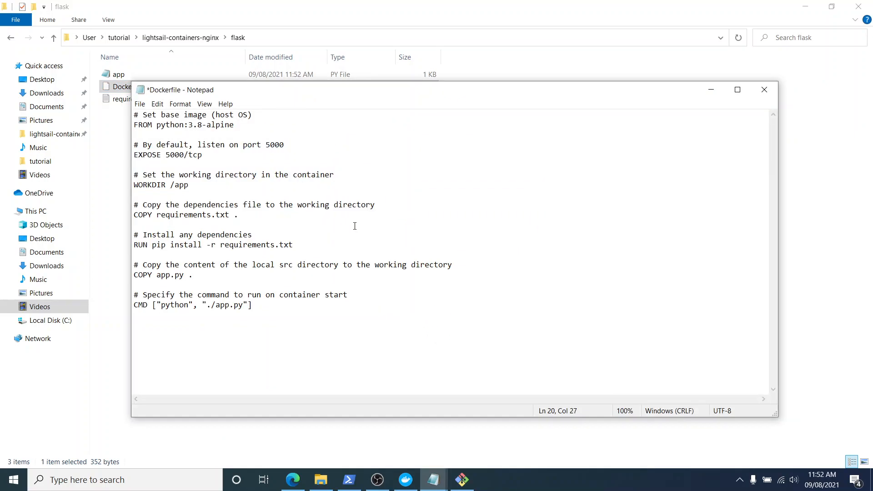
pyautogui.hotkey('ctrl', 's')
pyautogui.click(764, 90)
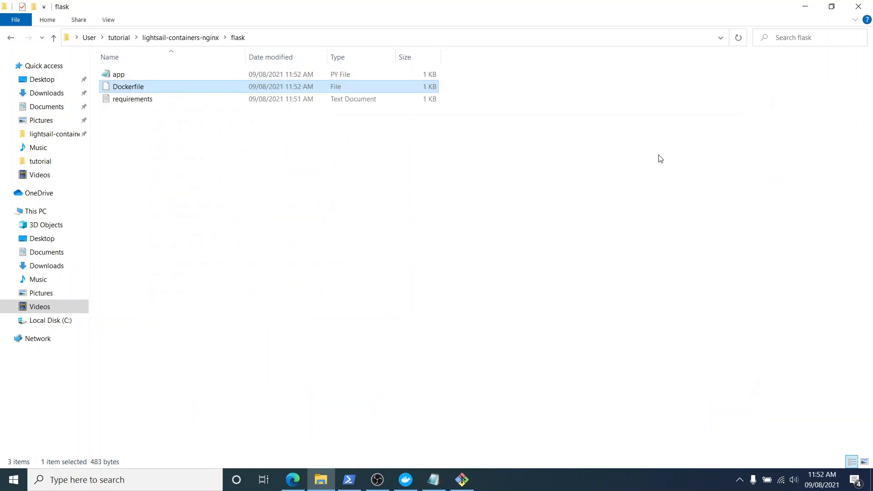
# Copy the docker build command from tutorial step 4.1, Build the Flask container, and switch to Windows PowerShell.
pyautogui.click(293, 480)
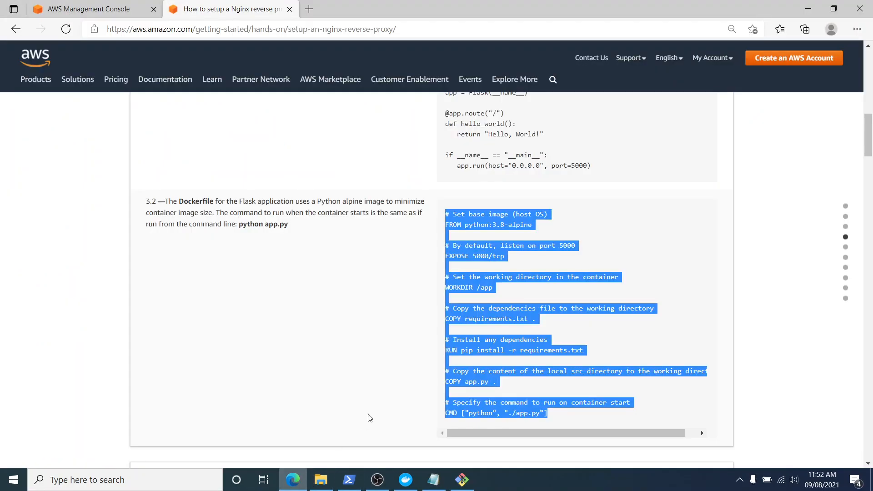
pyautogui.scroll(-5, 428, 342)
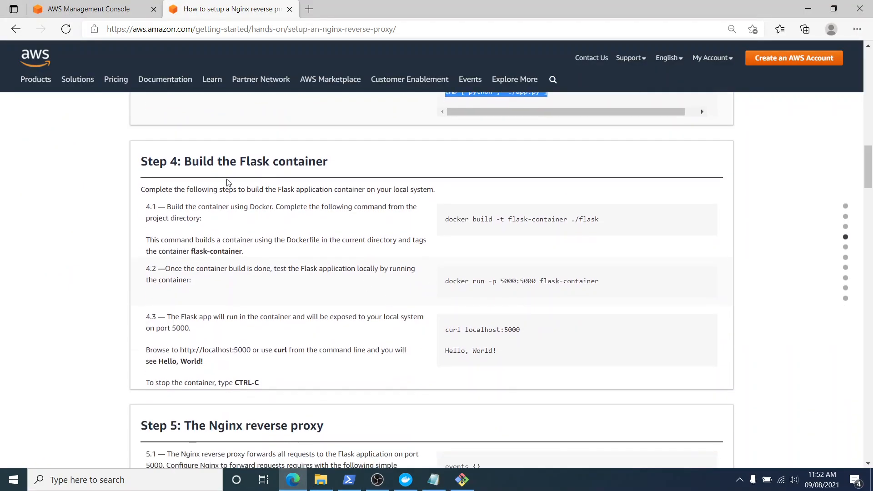
pyautogui.moveTo(185, 161); pyautogui.dragTo(337, 163)
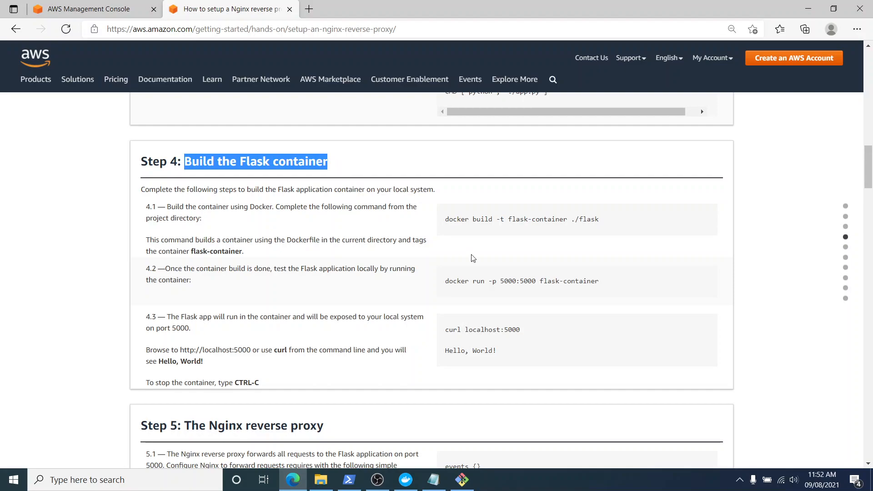
pyautogui.click(490, 260)
pyautogui.click(355, 481)
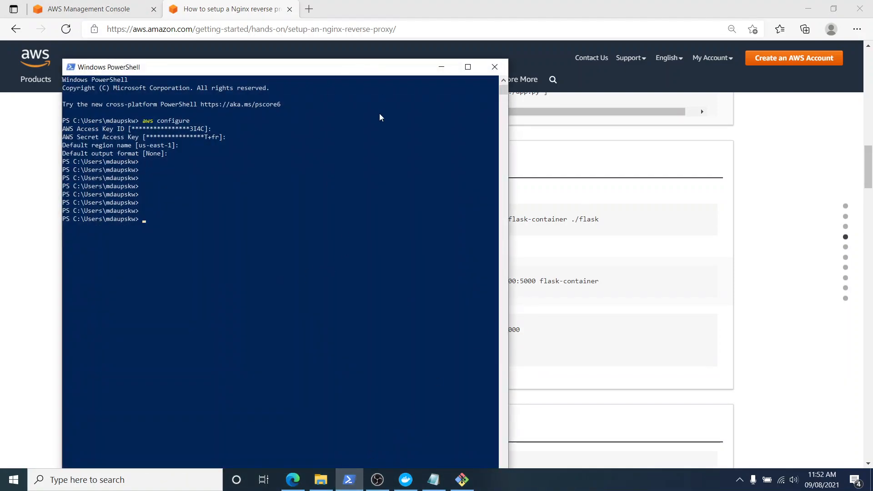
pyautogui.click(525, 258)
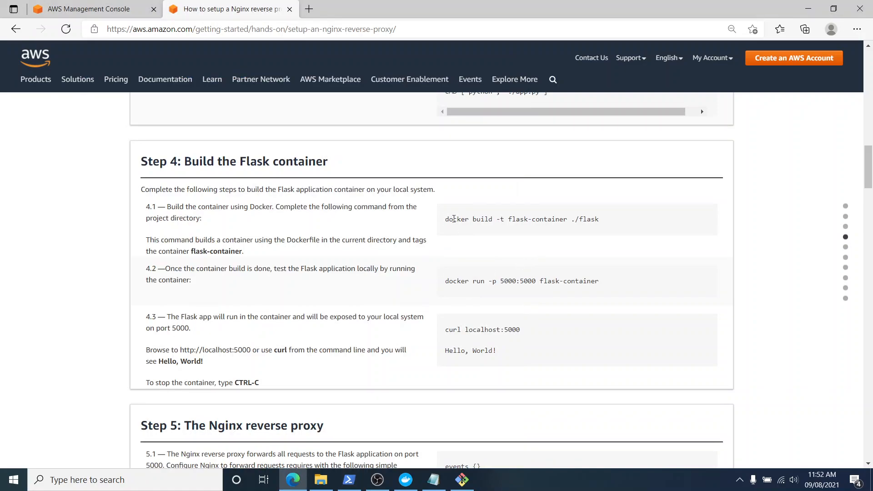
pyautogui.moveTo(454, 219); pyautogui.dragTo(623, 219)
pyautogui.rightClick(590, 220)
pyautogui.click(591, 228)
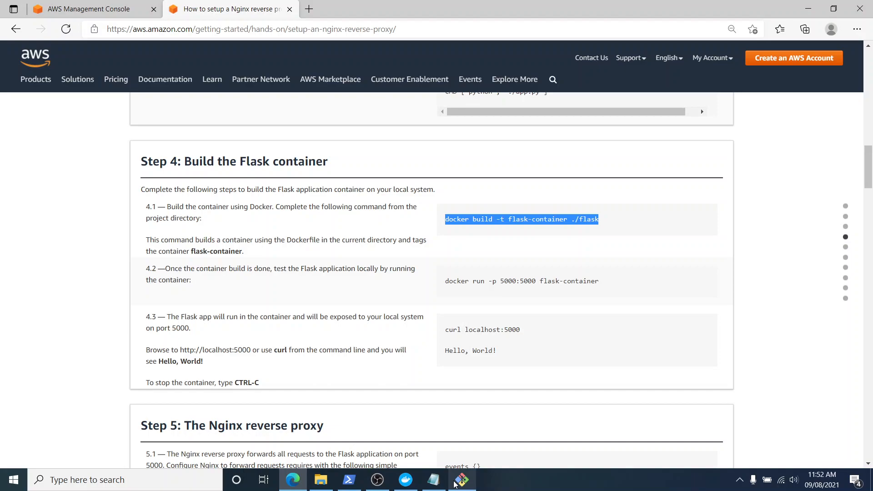
pyautogui.click(344, 484)
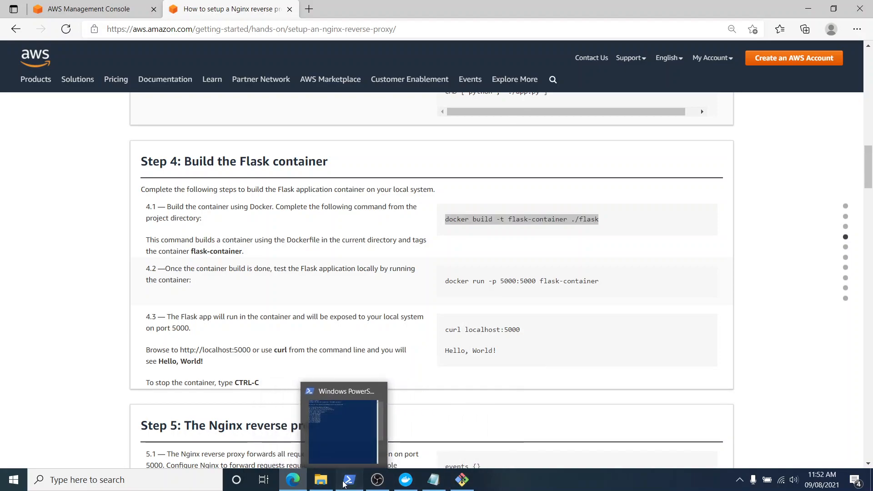
pyautogui.hotkey('ctrl', 'v')
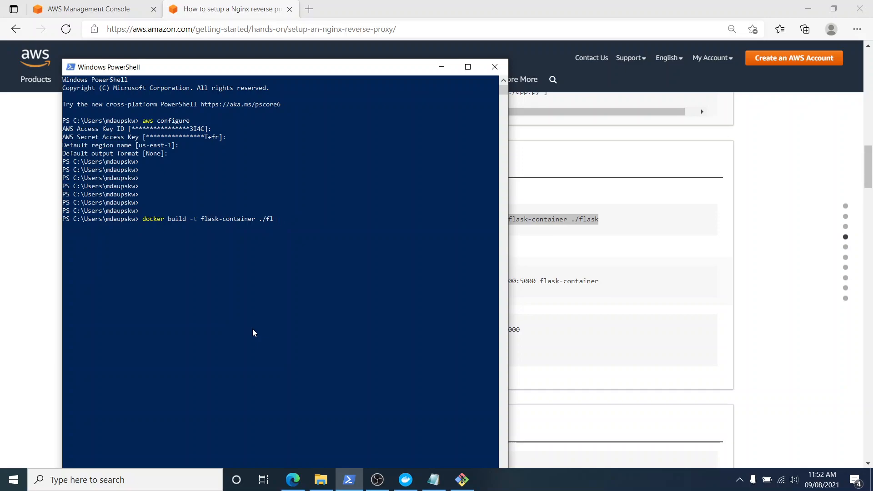
pyautogui.press('BackSpace')
pyautogui.press('BackSpace')
pyautogui.press('BackSpace')
pyautogui.press('BackSpace')
pyautogui.press('BackSpace')
pyautogui.press('BackSpace')
pyautogui.press('BackSpace')
pyautogui.press('BackSpace')
pyautogui.press('BackSpace')
pyautogui.press('BackSpace')
pyautogui.press('BackSpace')
pyautogui.press('BackSpace')
pyautogui.press('BackSpace')
pyautogui.press('BackSpace')
pyautogui.press('BackSpace')
pyautogui.press('BackSpace')
pyautogui.press('BackSpace')
pyautogui.press('BackSpace')
pyautogui.press('BackSpace')
pyautogui.press('BackSpace')
# Change PowerShell's working directory to the tutorial folder with cd .\tutorial\.
pyautogui.write('cd t')
pyautogui.press('Tab')
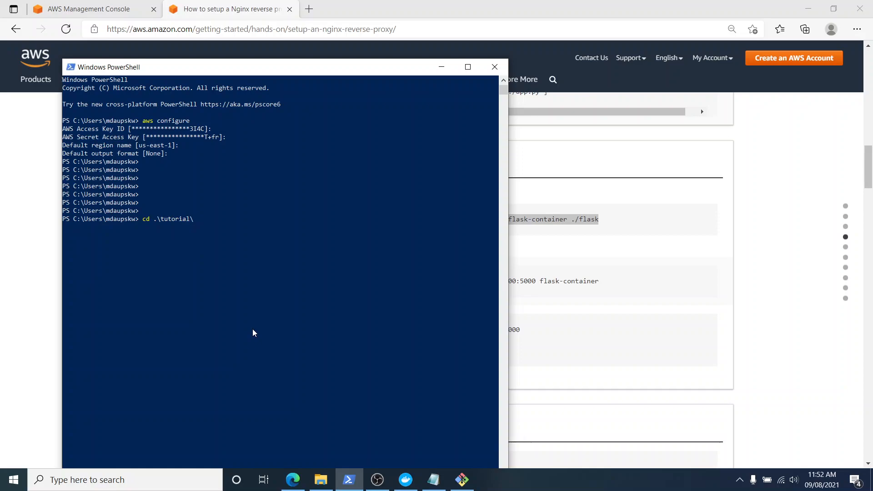
pyautogui.press('Return')
pyautogui.press('Return')
pyautogui.press('Return')
# Change into the lightsail-containers-nginx folder and build the Flask image with docker build -t flask-container ./flask.
pyautogui.write('cd')
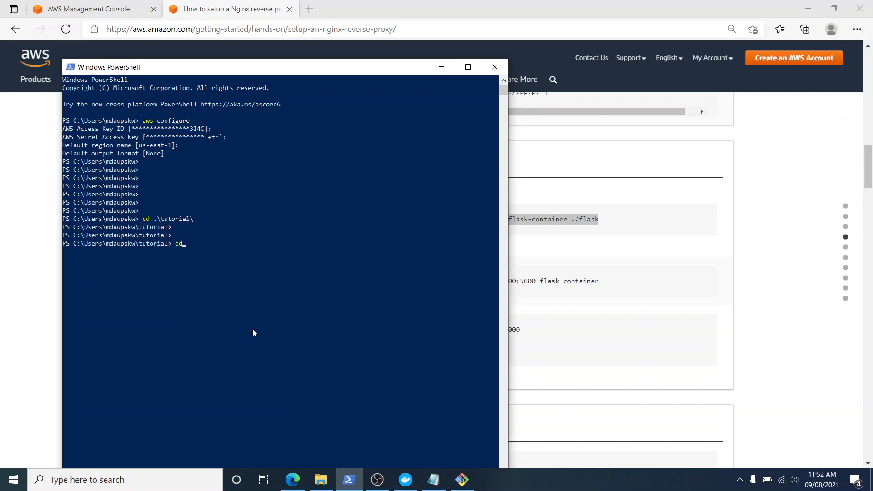
pyautogui.write(' .\\lig')
pyautogui.press('Tab')
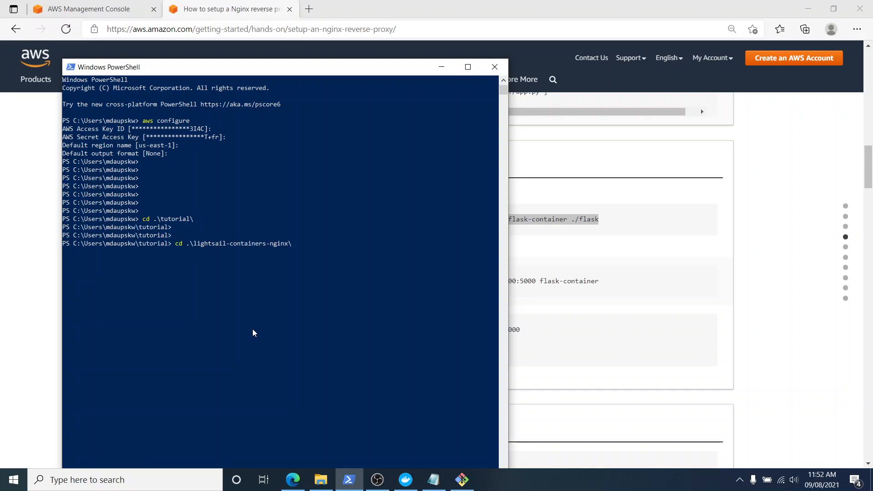
pyautogui.press('Return')
pyautogui.press('Return')
pyautogui.press('Return')
pyautogui.rightClick(254, 332)
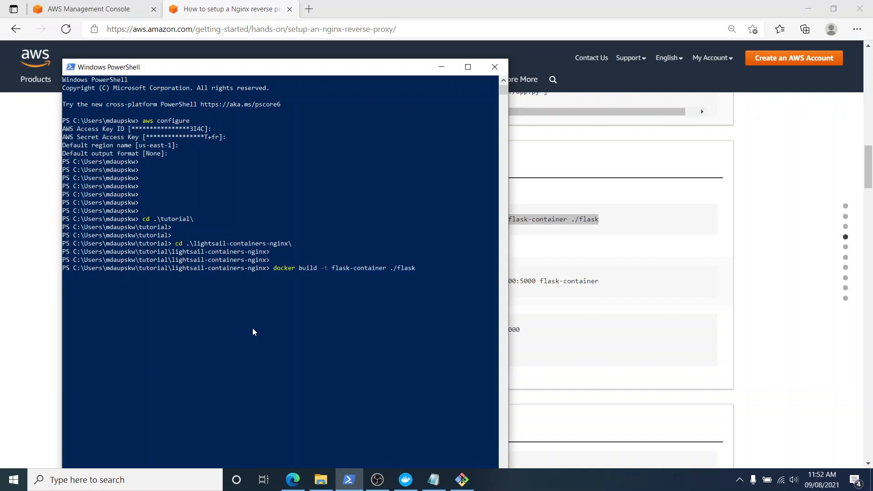
pyautogui.press('Return')
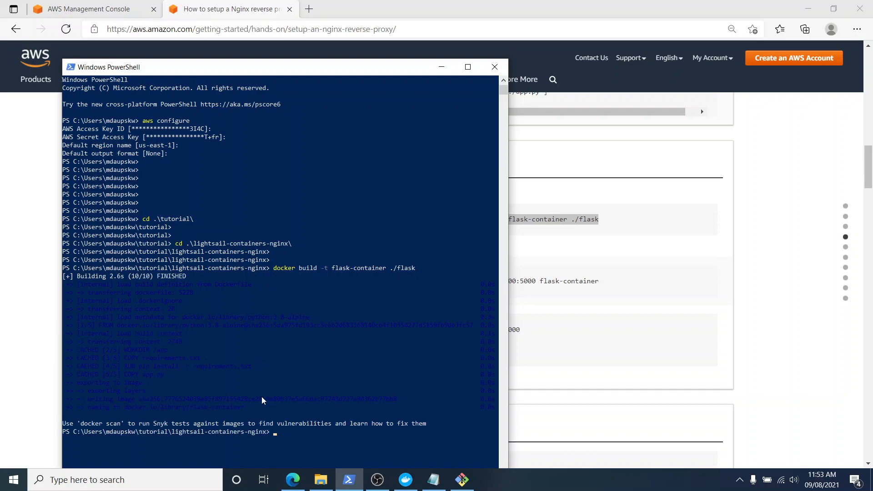
# Copy the tutorial's step 4.2 command, run docker run -p 5000:5000 flask-container in PowerShell, and maximize its window.
pyautogui.click(582, 354)
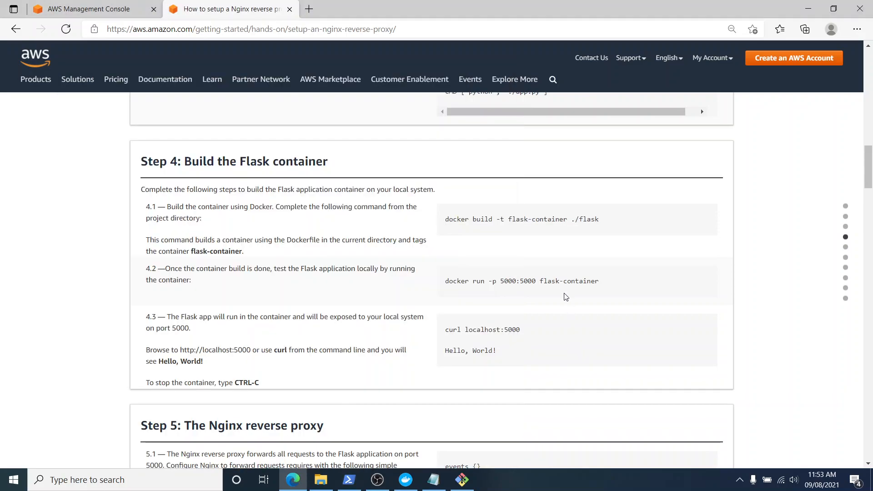
pyautogui.moveTo(446, 282); pyautogui.dragTo(628, 283)
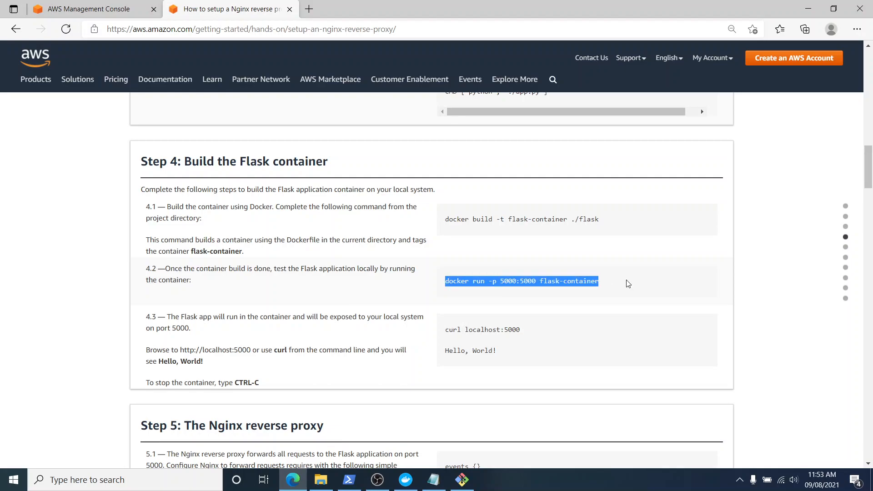
pyautogui.click(462, 479)
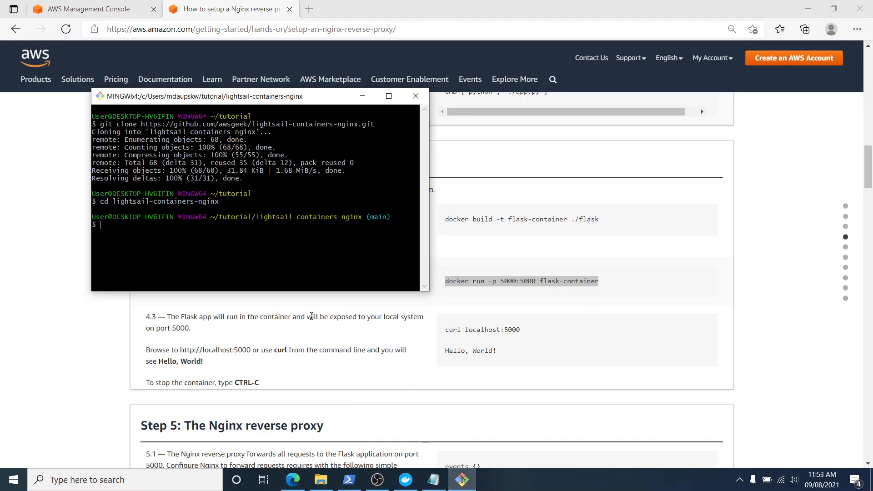
pyautogui.click(462, 480)
pyautogui.click(406, 480)
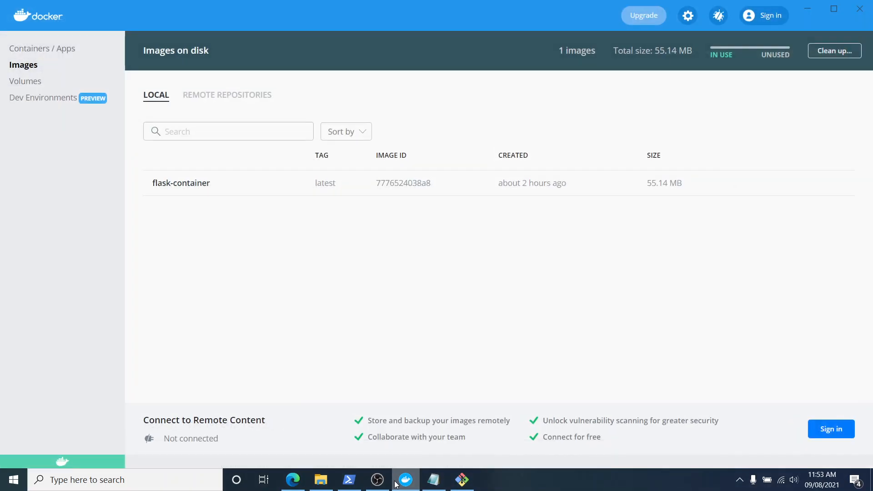
pyautogui.click(406, 480)
pyautogui.click(349, 479)
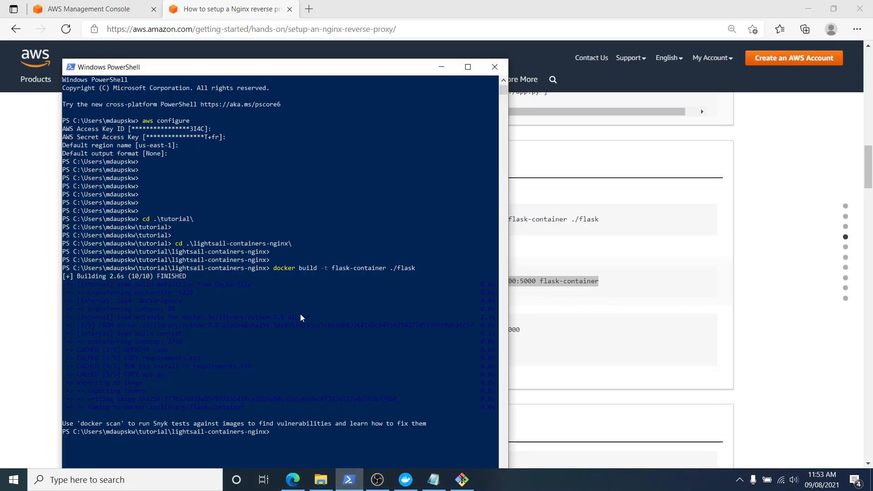
pyautogui.rightClick(296, 311)
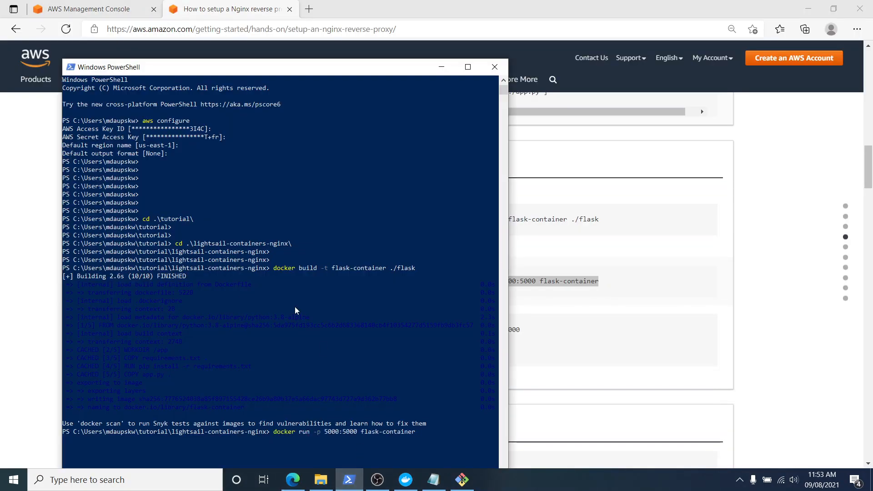
pyautogui.press('Return')
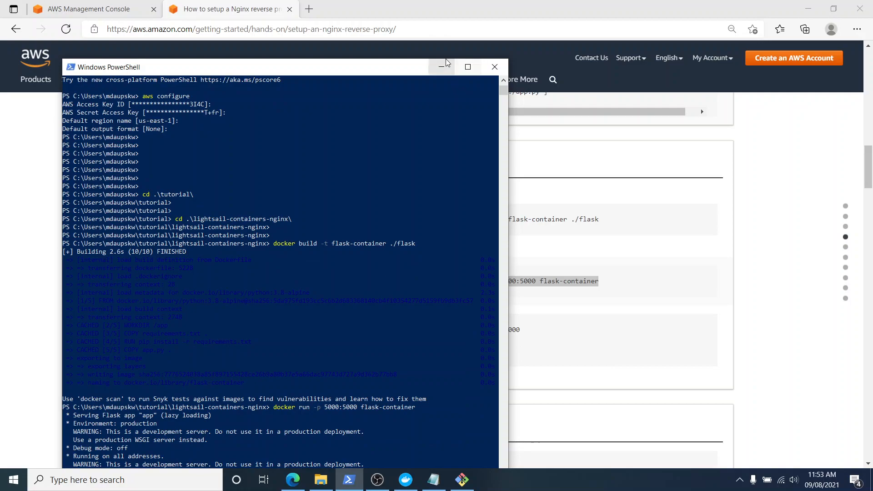
pyautogui.click(467, 67)
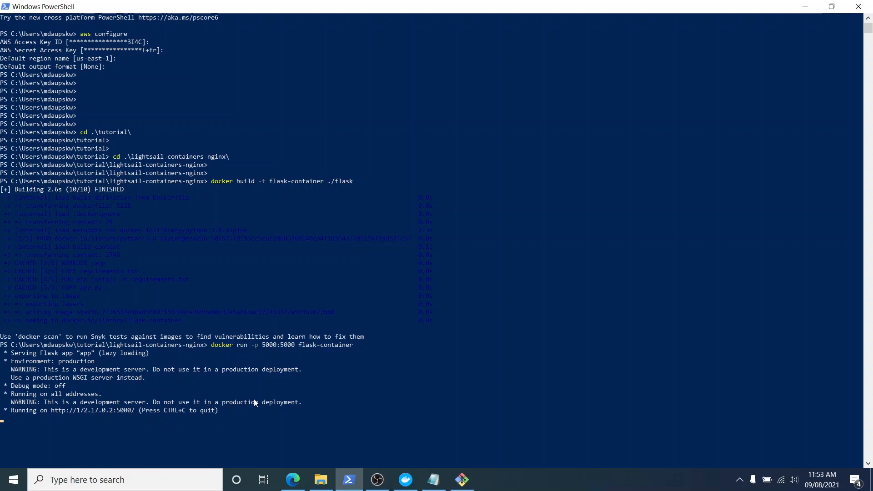
# Return to the tutorial page in the browser and copy the curl localhost:5000 command from step 4.3.
pyautogui.click(292, 480)
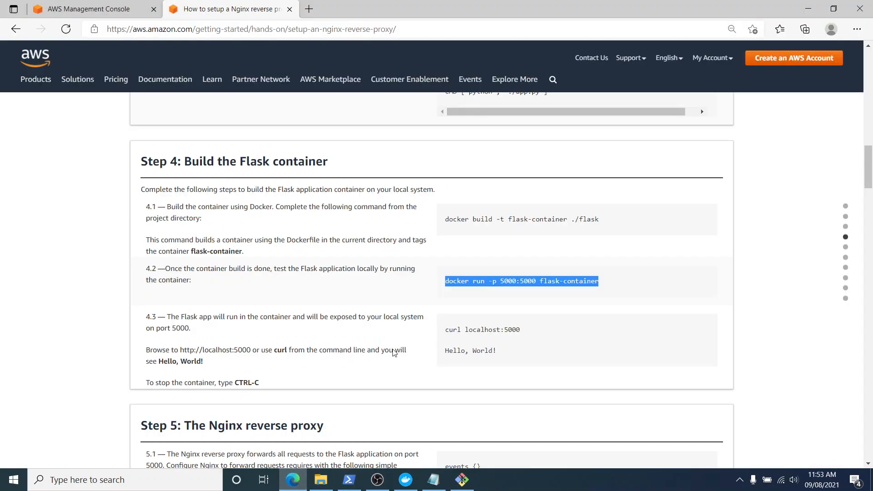
pyautogui.scroll(-1, 393, 353)
pyautogui.moveTo(444, 267); pyautogui.dragTo(530, 268)
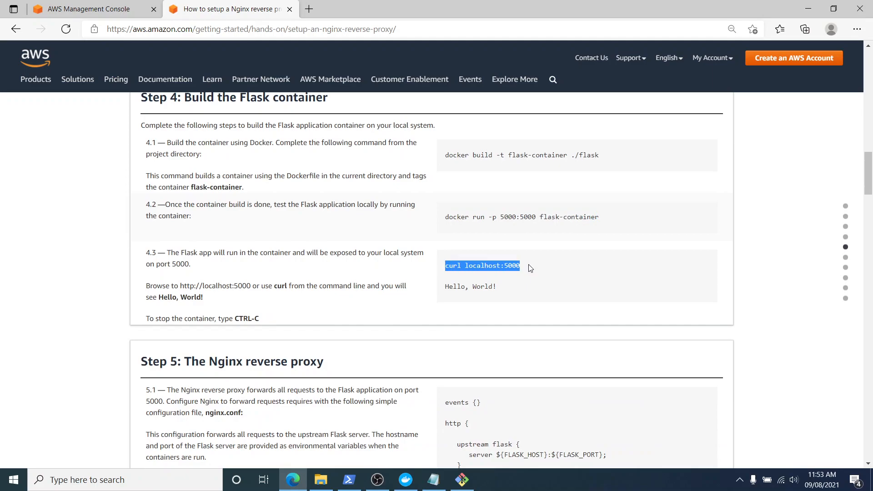
pyautogui.rightClick(508, 266)
pyautogui.click(518, 279)
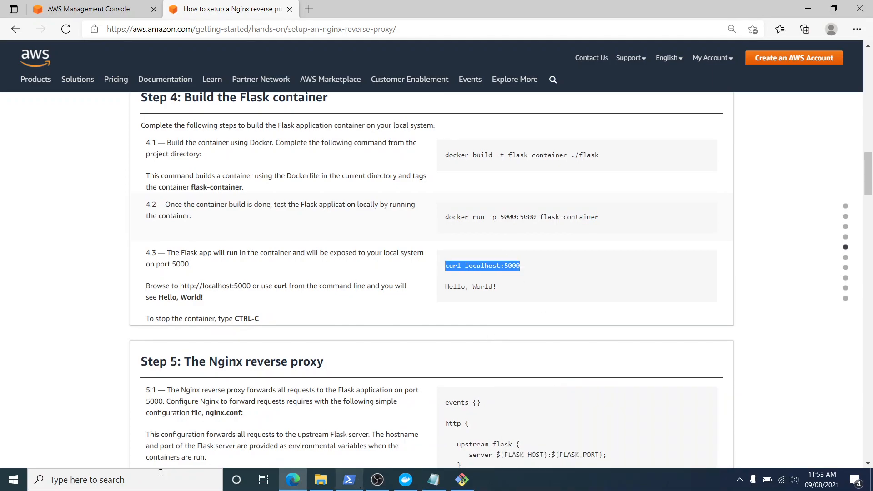
# Open Command Prompt and test the Flask app by running curl localhost:5000.
pyautogui.click(114, 479)
pyautogui.write('cmd')
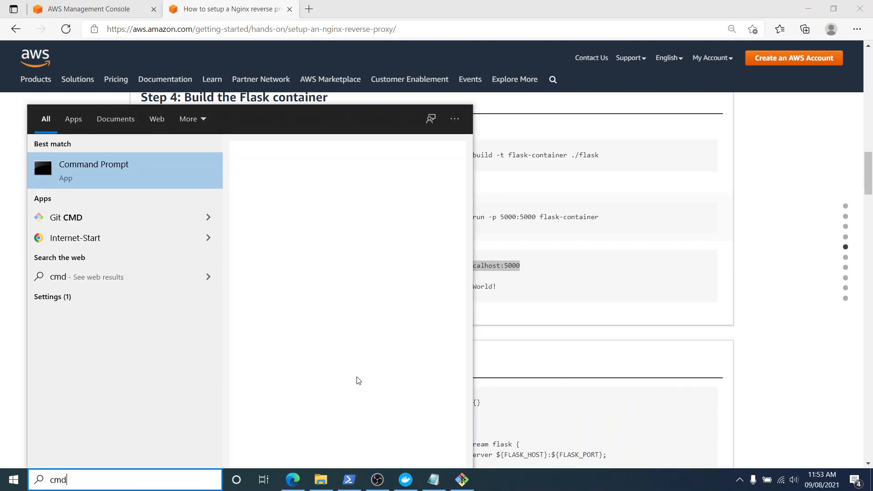
pyautogui.press('Return')
pyautogui.rightClick(192, 105)
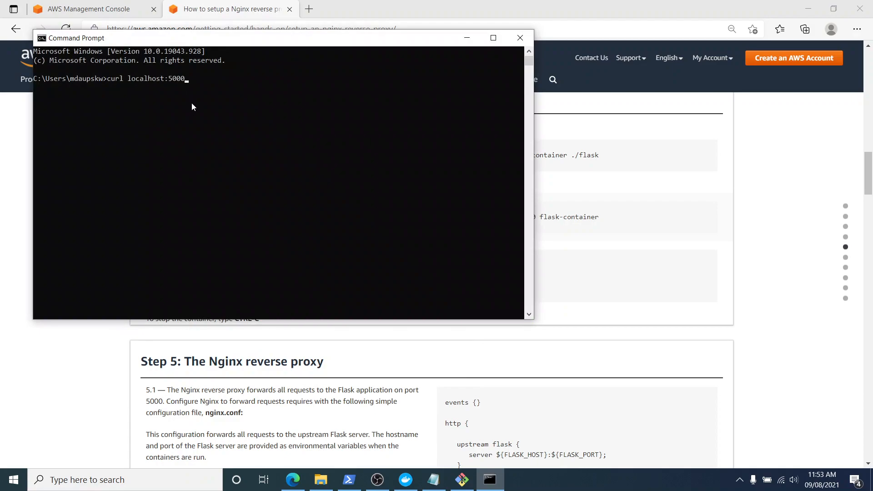
pyautogui.press('Return')
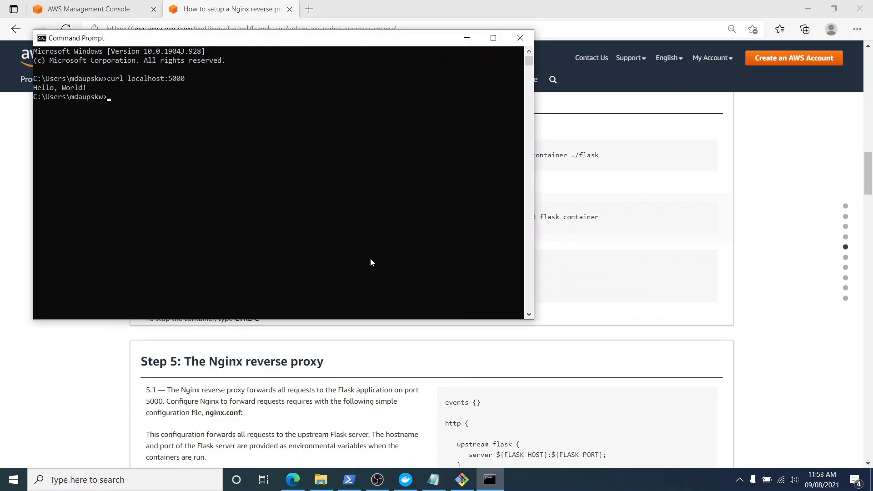
# Go to tutorial step 5 in the browser, then open the nginx config file from the project's nginx folder for editing.
pyautogui.click(601, 346)
pyautogui.scroll(-4, 591, 350)
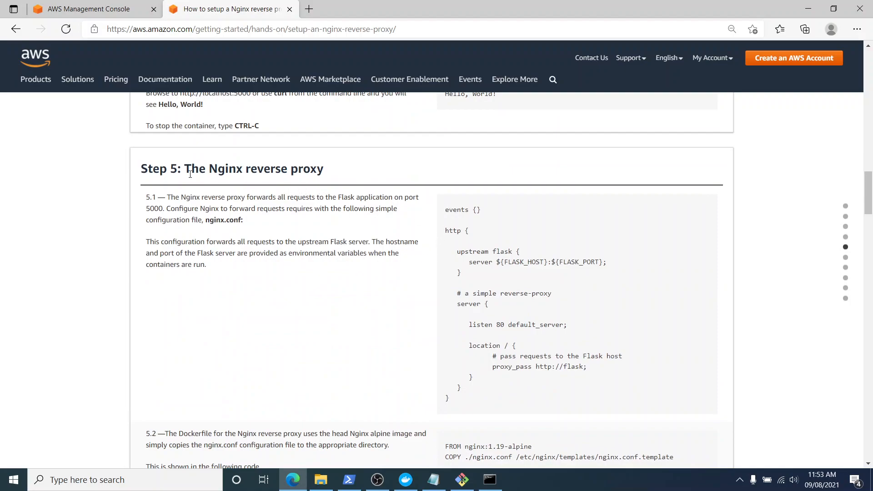
pyautogui.click(321, 479)
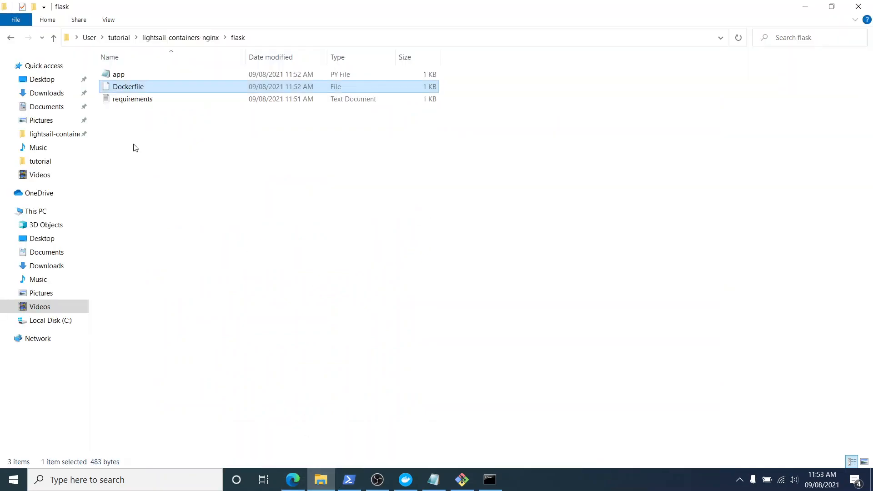
pyautogui.click(54, 40)
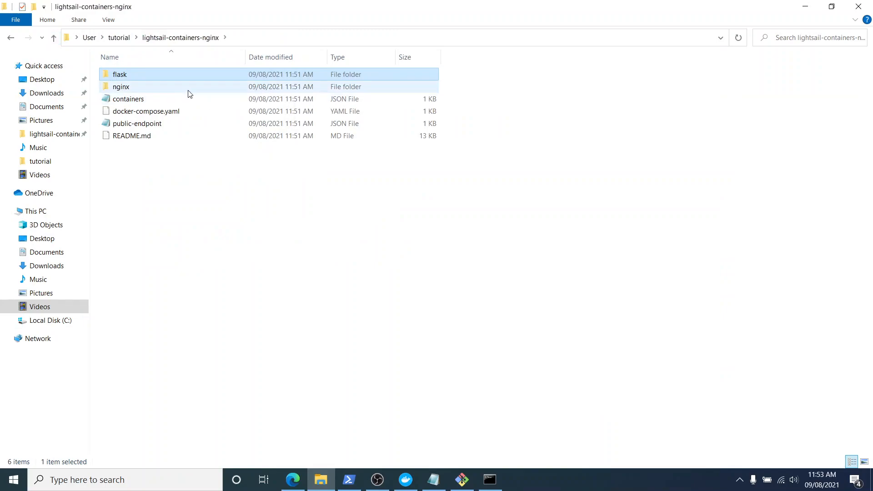
pyautogui.doubleClick(190, 86)
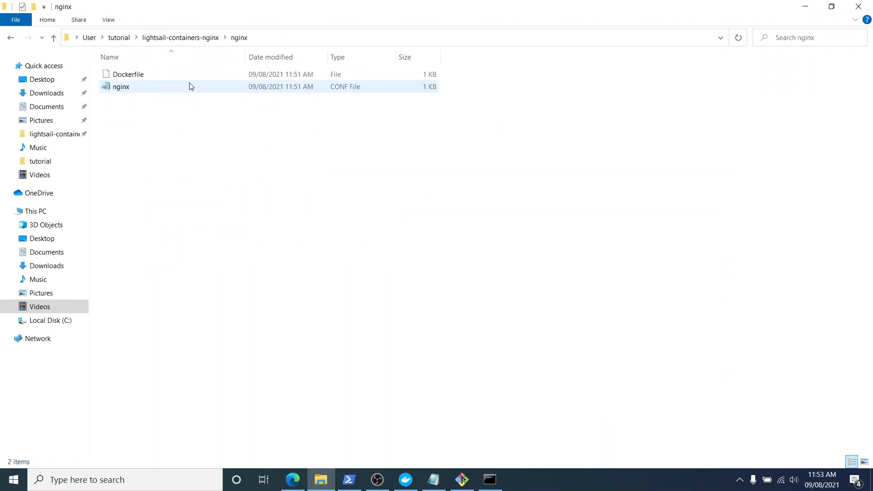
pyautogui.rightClick(190, 92)
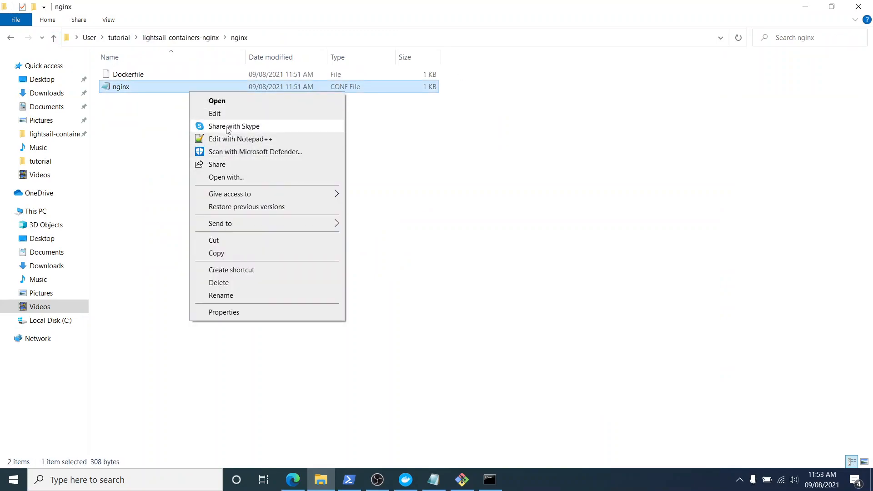
pyautogui.click(226, 114)
# Replace the nginx config file's contents with the code copied from tutorial step 5.1, then save and close the file.
pyautogui.click(292, 477)
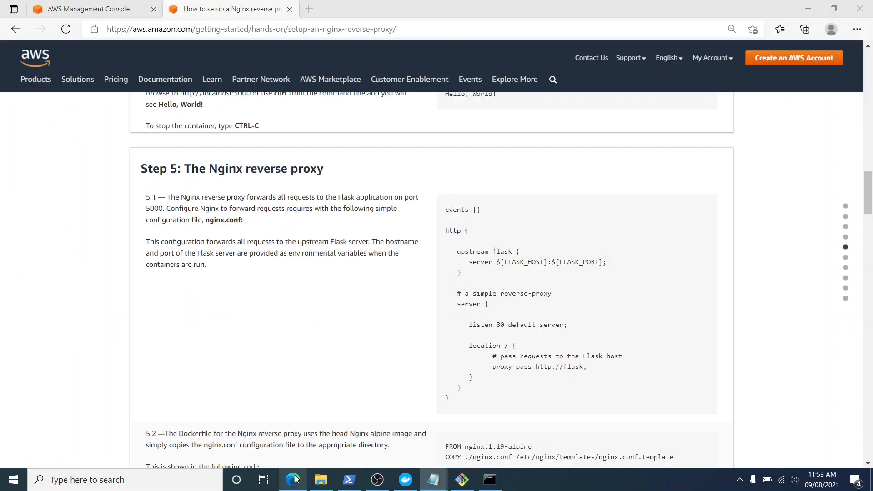
pyautogui.moveTo(445, 211); pyautogui.dragTo(448, 400)
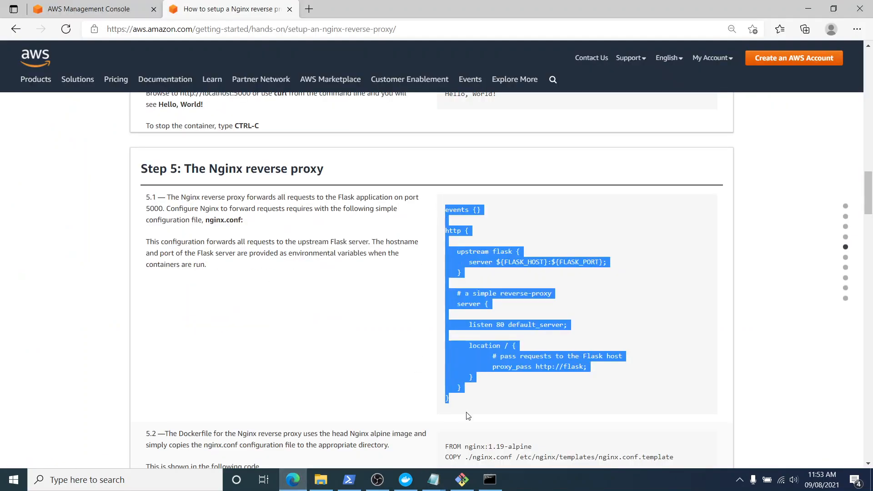
pyautogui.click(293, 485)
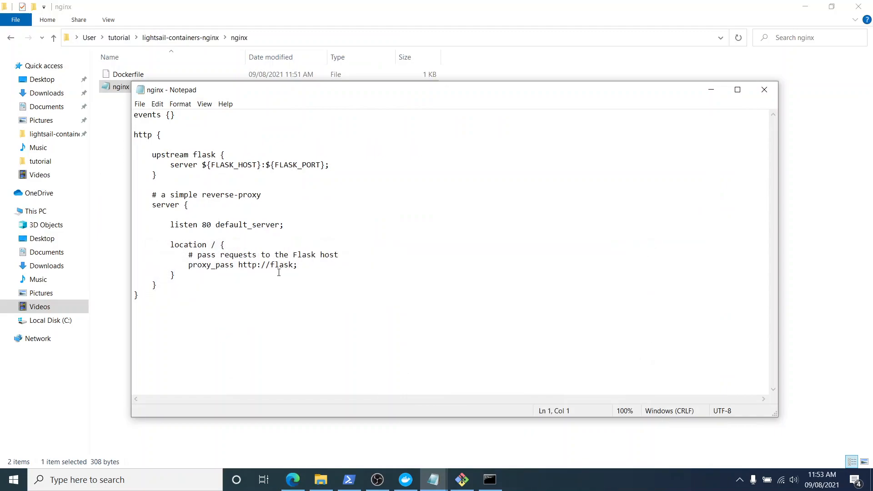
pyautogui.hotkey('ctrl', 'a')
pyautogui.hotkey('ctrl', 'v')
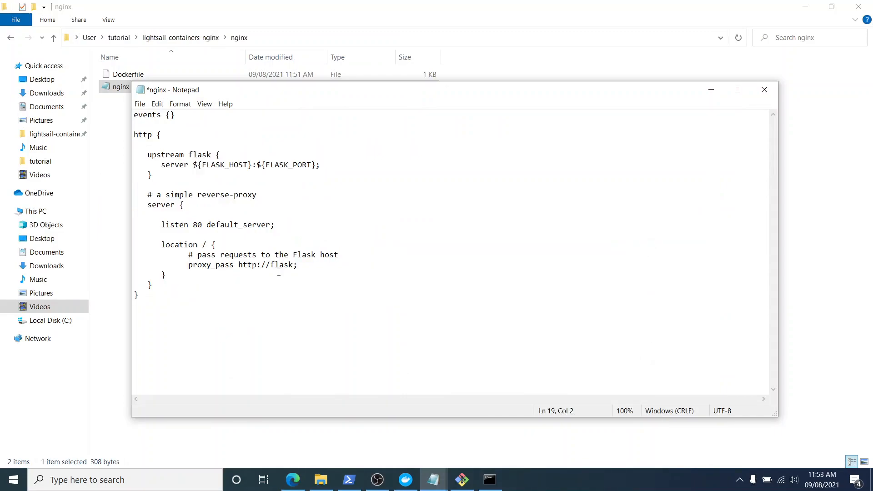
pyautogui.hotkey('ctrl', 's')
pyautogui.click(764, 90)
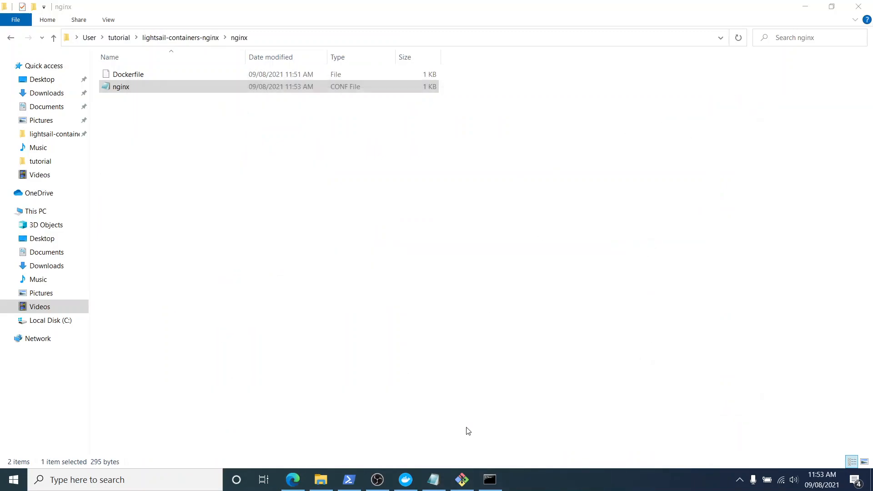
# Copy the Dockerfile code from tutorial step 5.2 and open the nginx folder's Dockerfile in Notepad++.
pyautogui.click(292, 480)
pyautogui.scroll(-4, 369, 309)
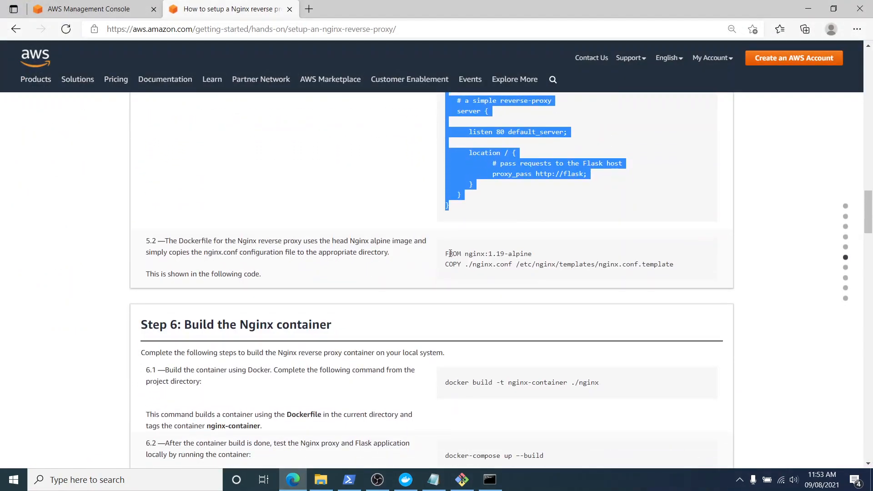
pyautogui.moveTo(446, 253); pyautogui.dragTo(678, 276)
pyautogui.hotkey('ctrl', 'c')
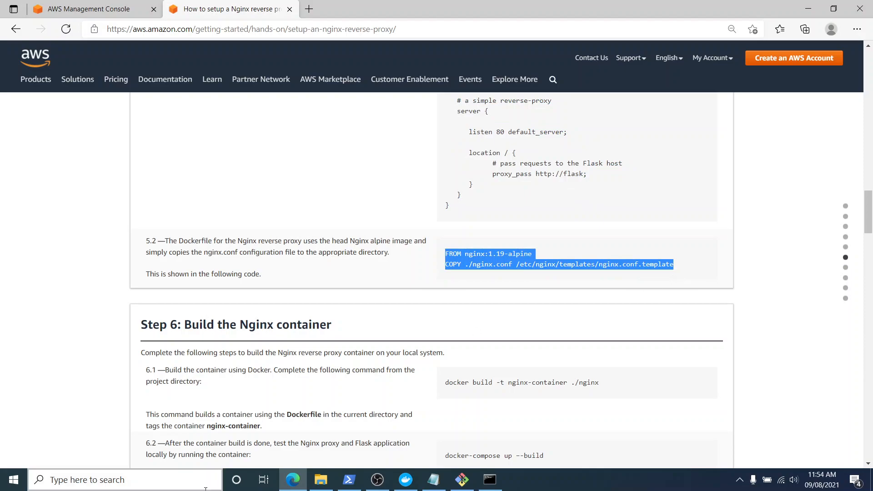
pyautogui.click(321, 479)
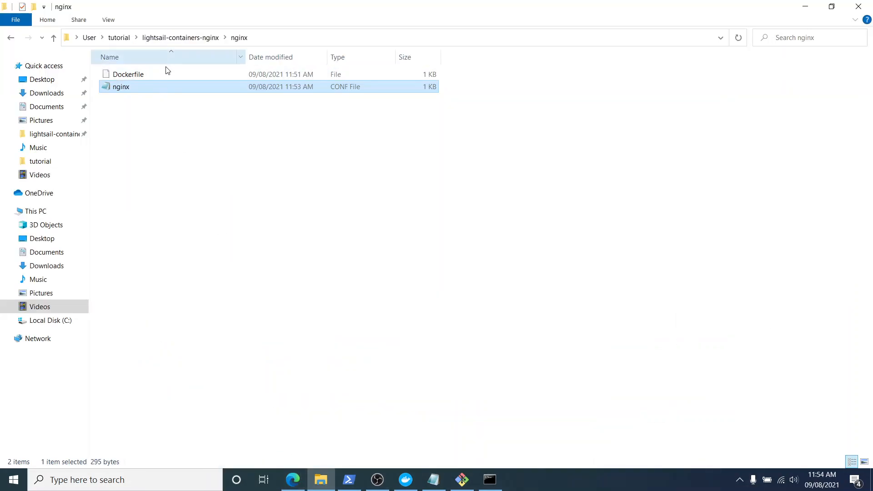
pyautogui.click(166, 75)
pyautogui.rightClick(166, 76)
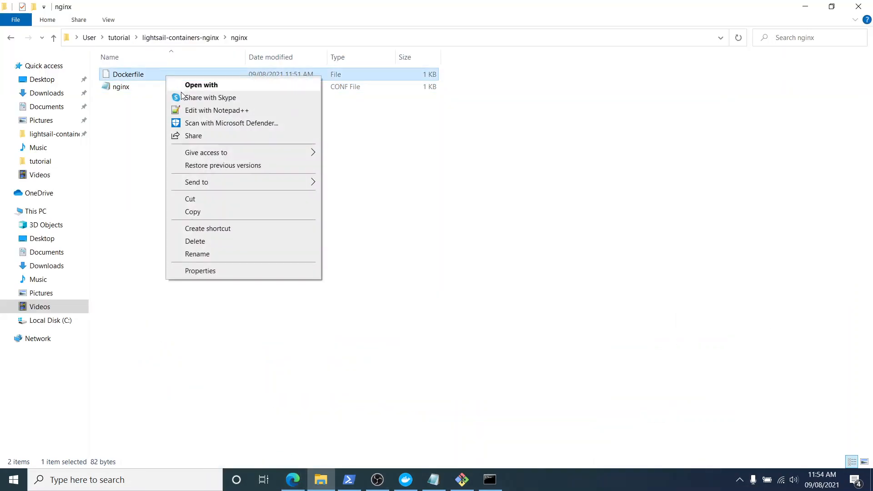
pyautogui.click(209, 110)
# Replace the Dockerfile's whole contents with the copied two-line nginx:1.19-alpine code, save it and close Notepad++.
pyautogui.hotkey('ctrl', 'a')
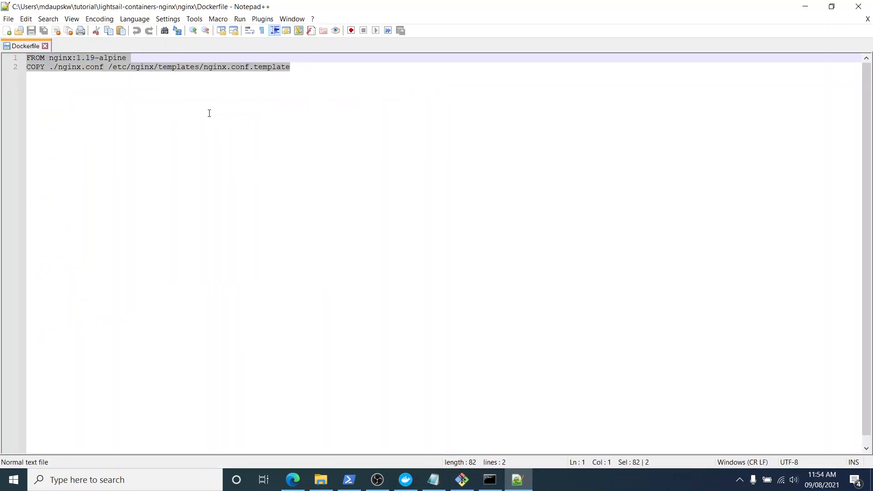
pyautogui.hotkey('ctrl', 'v')
pyautogui.hotkey('ctrl', 's')
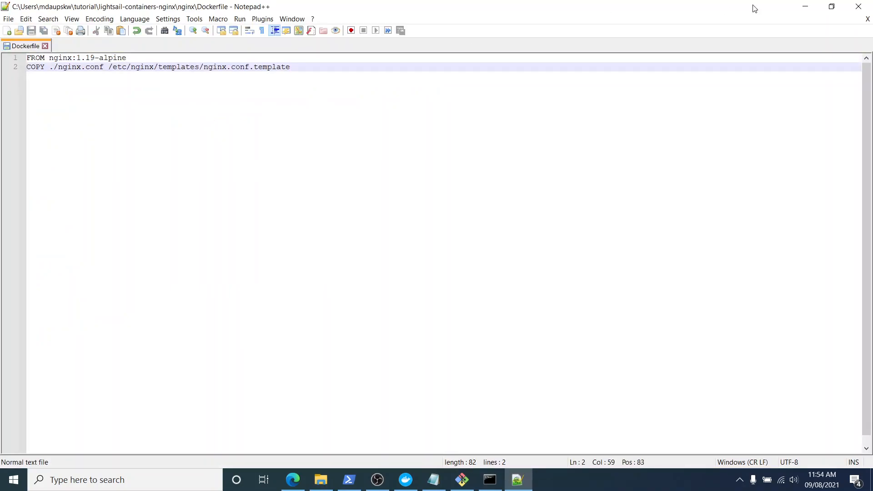
pyautogui.click(859, 6)
pyautogui.click(398, 215)
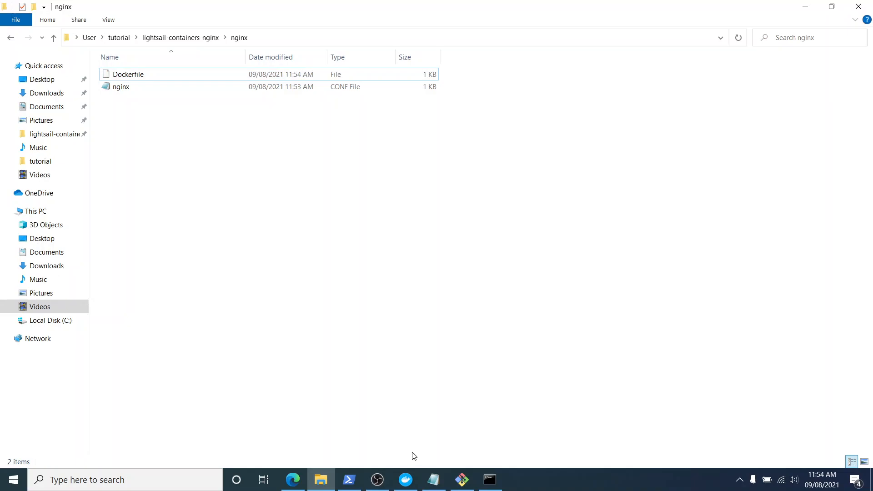
# Return to the tutorial in the browser, copy docker build -t nginx-container ./nginx from step 6.1, and switch to Command Prompt.
pyautogui.click(293, 480)
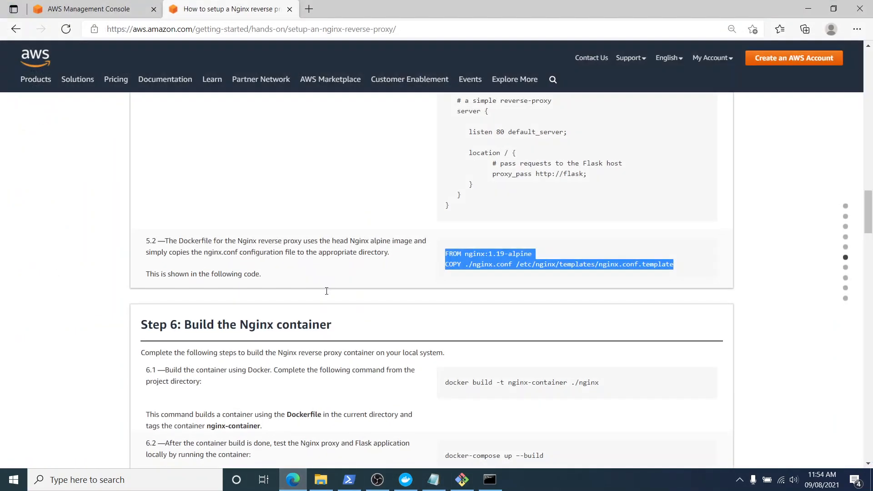
pyautogui.scroll(-3, 230, 230)
pyautogui.moveTo(182, 194); pyautogui.dragTo(331, 196)
pyautogui.click(360, 199)
pyautogui.scroll(6, 366, 209)
pyautogui.scroll(5, 369, 212)
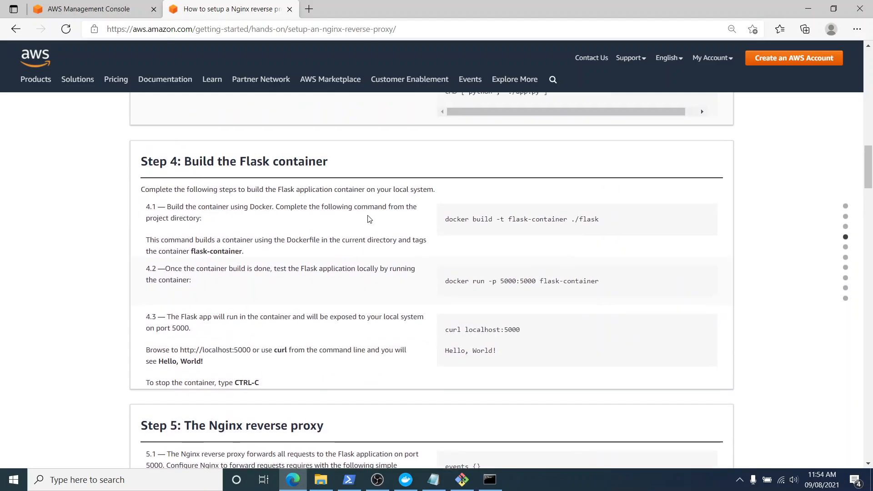
pyautogui.scroll(-4, 314, 248)
pyautogui.scroll(-8, 312, 247)
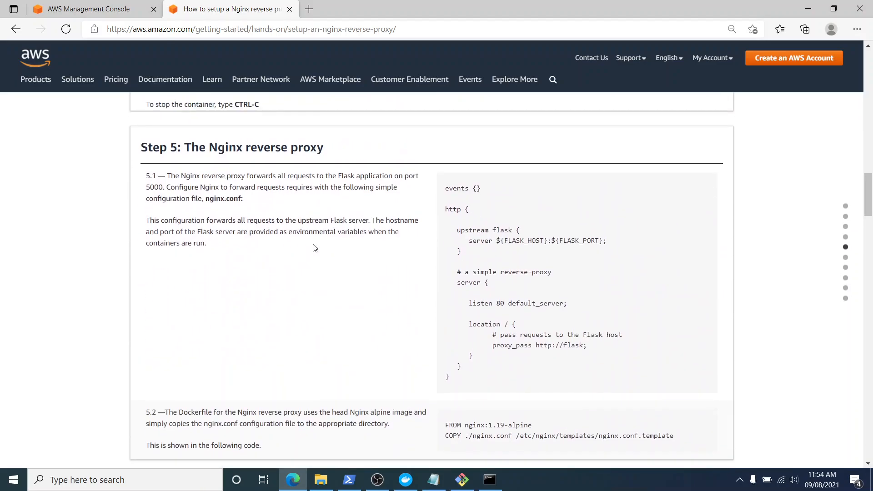
pyautogui.moveTo(442, 257); pyautogui.dragTo(616, 262)
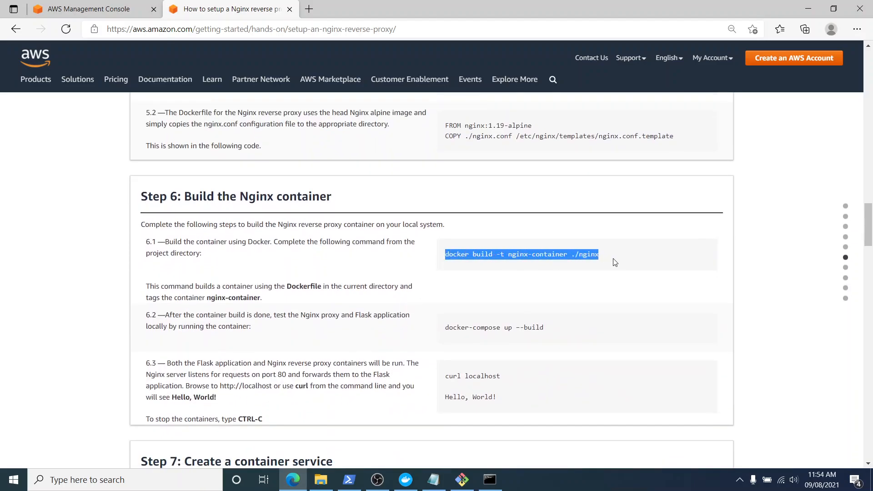
pyautogui.rightClick(617, 262)
pyautogui.click(594, 273)
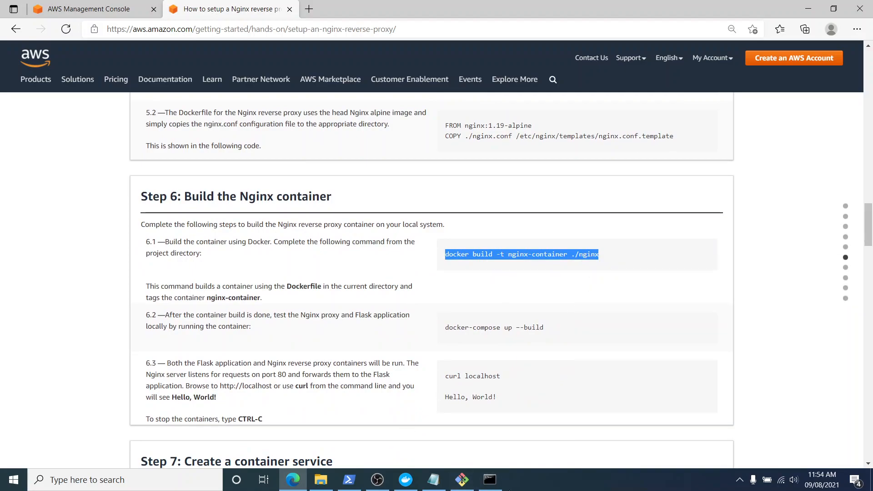
pyautogui.click(489, 480)
pyautogui.rightClick(232, 197)
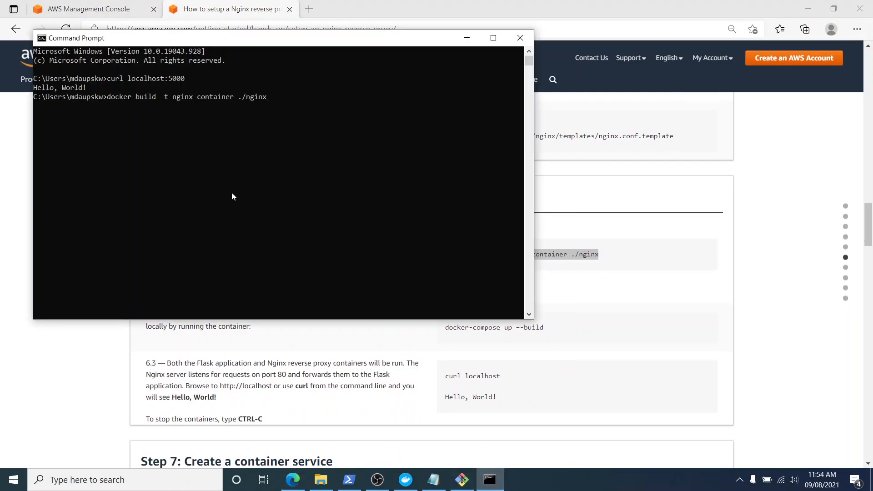
pyautogui.press('BackSpace')
pyautogui.press('BackSpace')
pyautogui.press('BackSpace')
pyautogui.press('BackSpace')
pyautogui.press('BackSpace')
pyautogui.press('BackSpace')
pyautogui.press('BackSpace')
pyautogui.press('BackSpace')
pyautogui.press('BackSpace')
pyautogui.press('BackSpace')
pyautogui.press('BackSpace')
pyautogui.press('BackSpace')
pyautogui.press('BackSpace')
pyautogui.press('BackSpace')
pyautogui.press('BackSpace')
pyautogui.press('BackSpace')
pyautogui.press('BackSpace')
pyautogui.press('BackSpace')
pyautogui.press('BackSpace')
pyautogui.press('BackSpace')
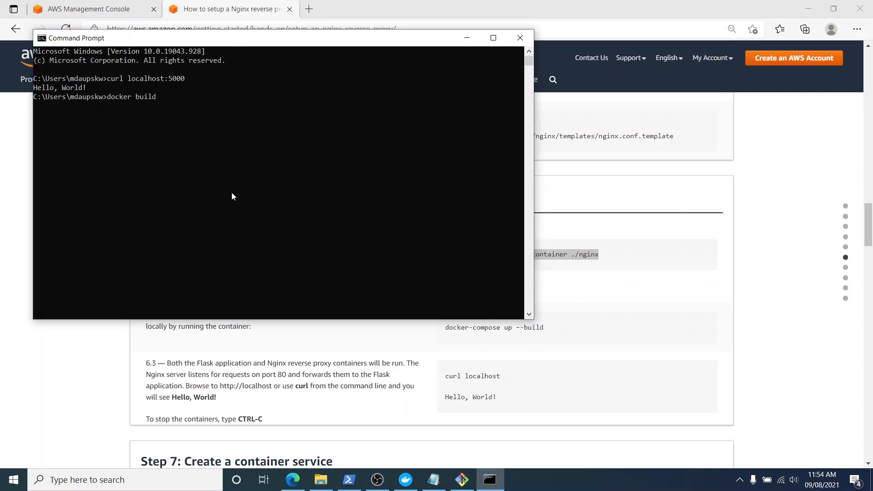
pyautogui.press('BackSpace')
pyautogui.press('BackSpace')
pyautogui.press('BackSpace')
pyautogui.press('BackSpace')
pyautogui.press('BackSpace')
pyautogui.press('BackSpace')
pyautogui.press('BackSpace')
pyautogui.press('BackSpace')
pyautogui.press('BackSpace')
pyautogui.press('BackSpace')
pyautogui.press('BackSpace')
pyautogui.press('BackSpace')
# Change into the tutorial folder and its lightsail-containers-nginx subfolder with cd commands.
pyautogui.write('cd tutorial')
pyautogui.press('Return')
pyautogui.write('cd d')
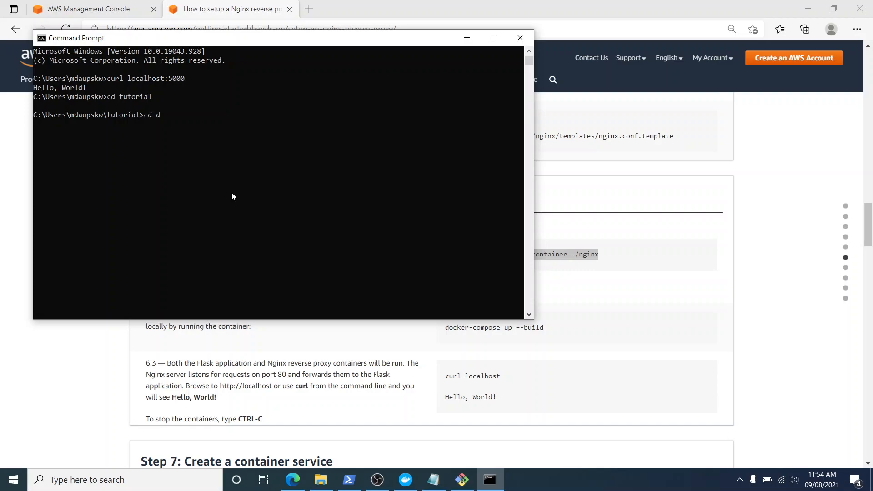
pyautogui.press('BackSpace')
pyautogui.write('l')
pyautogui.press('Tab')
pyautogui.press('Return')
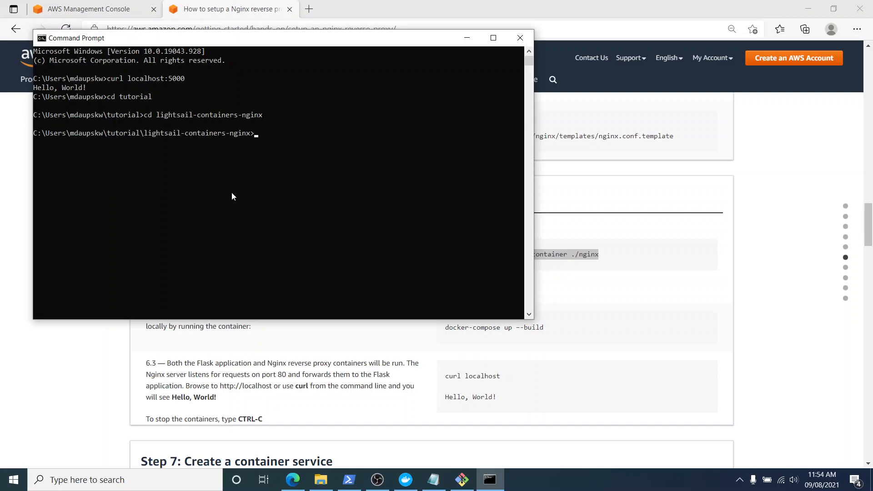
pyautogui.press('Return')
pyautogui.press('Return')
# Build the Nginx image by running docker build -t nginx-container ./nginx.
pyautogui.hotkey('ctrl', 'v')
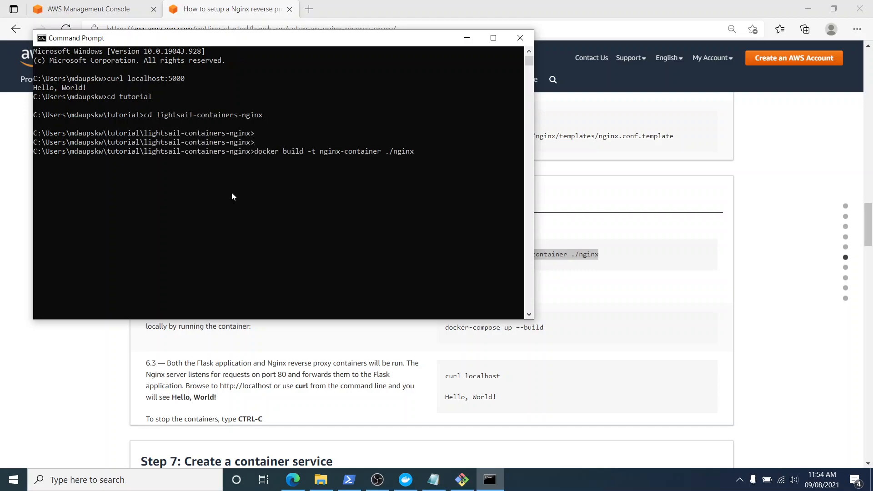
pyautogui.press('Return')
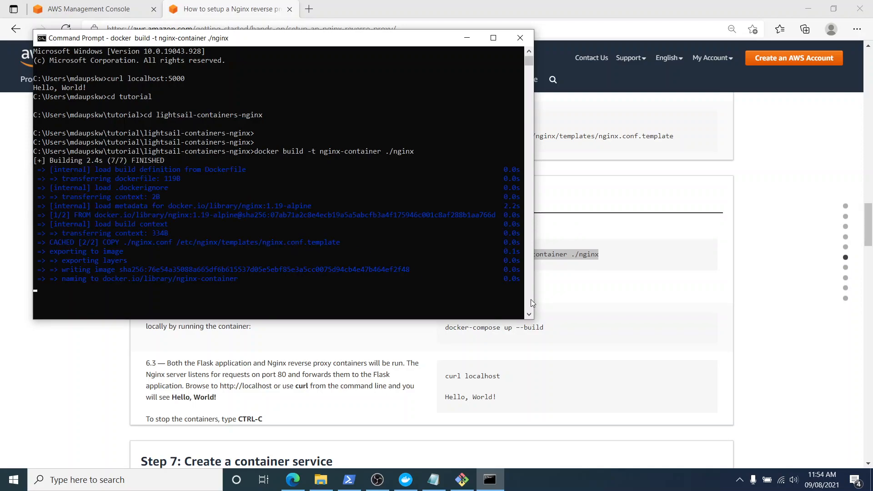
pyautogui.scroll(-1, 246, 288)
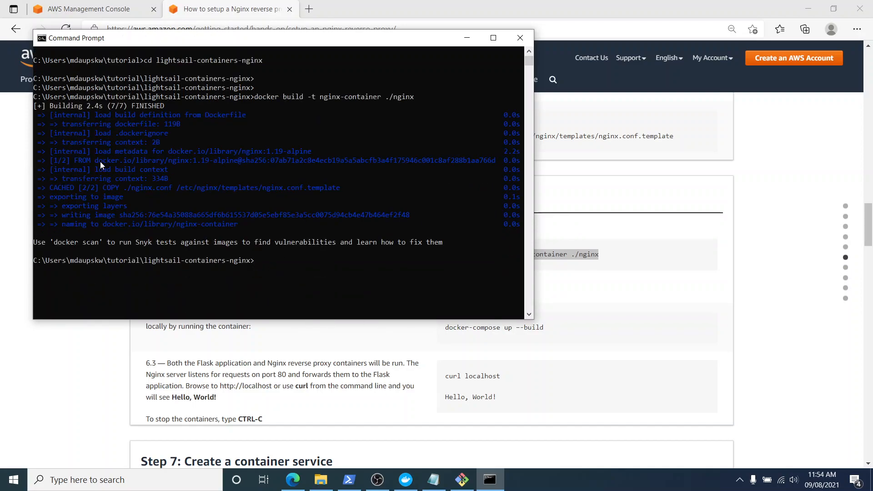
# Copy docker-compose up --build from tutorial step 6.2 in the browser and run it in Command Prompt.
pyautogui.click(614, 304)
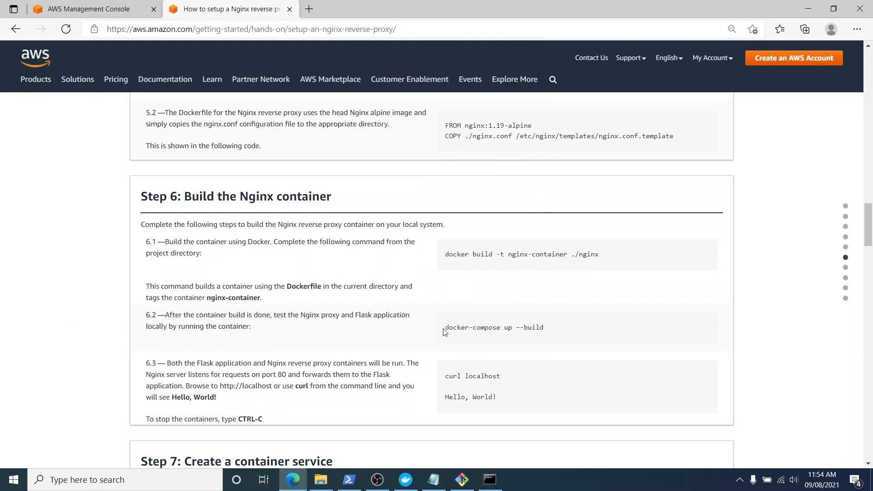
pyautogui.moveTo(445, 329); pyautogui.dragTo(545, 328)
pyautogui.rightClick(523, 328)
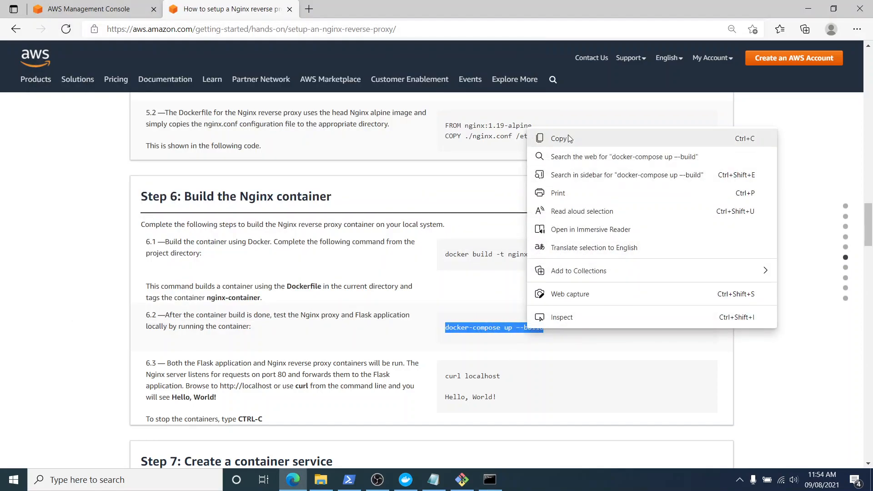
pyautogui.click(569, 138)
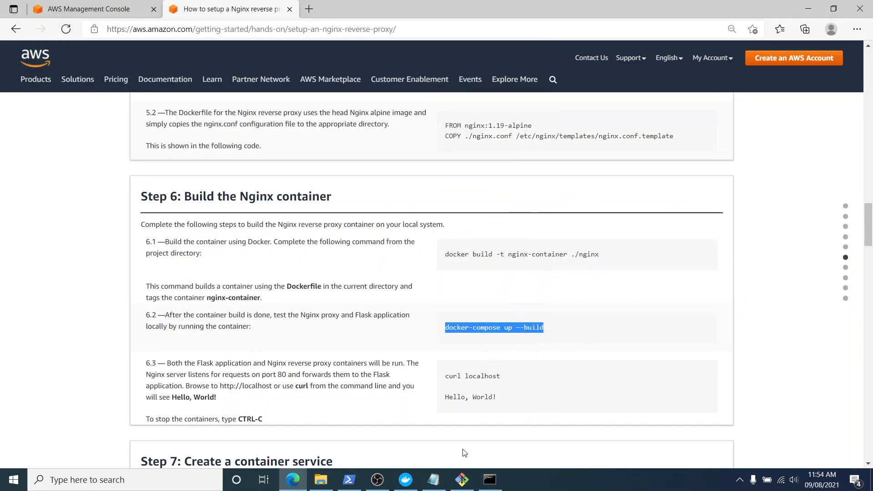
pyautogui.click(489, 482)
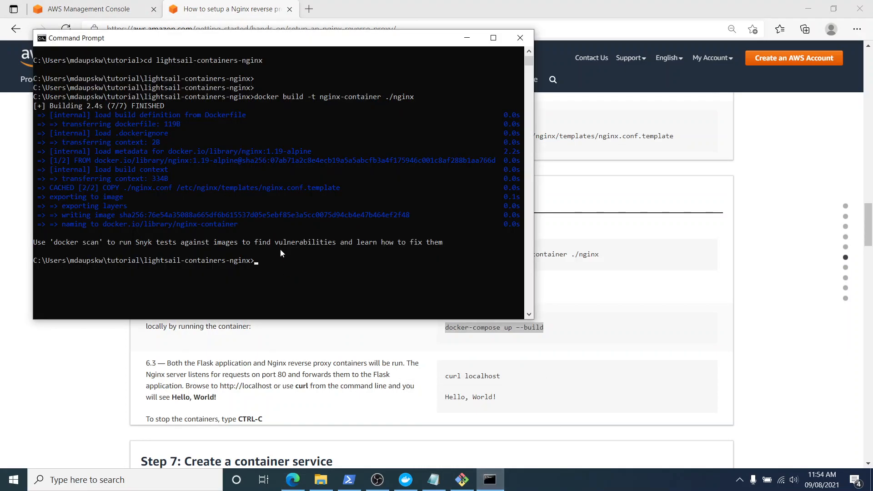
pyautogui.hotkey('ctrl', 'v')
pyautogui.press('Return')
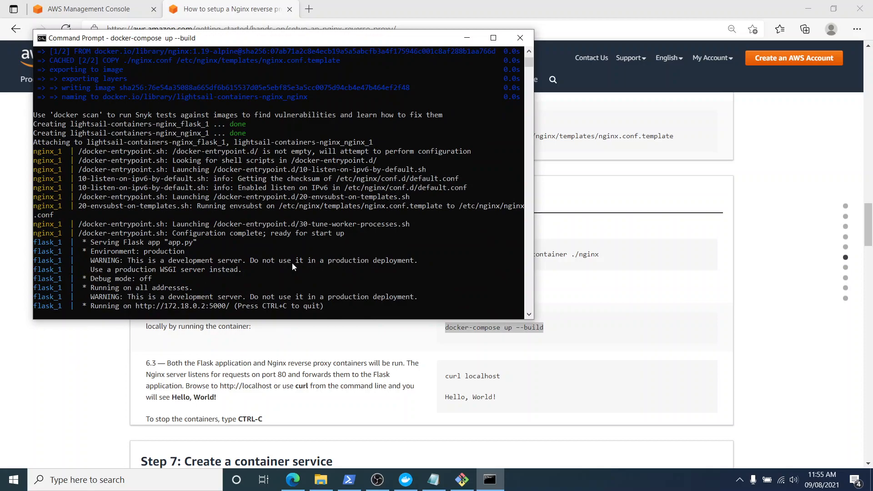
# Open a second Command Prompt window, return to the tutorial in the browser and copy curl localhost from step 6.3.
pyautogui.rightClick(490, 480)
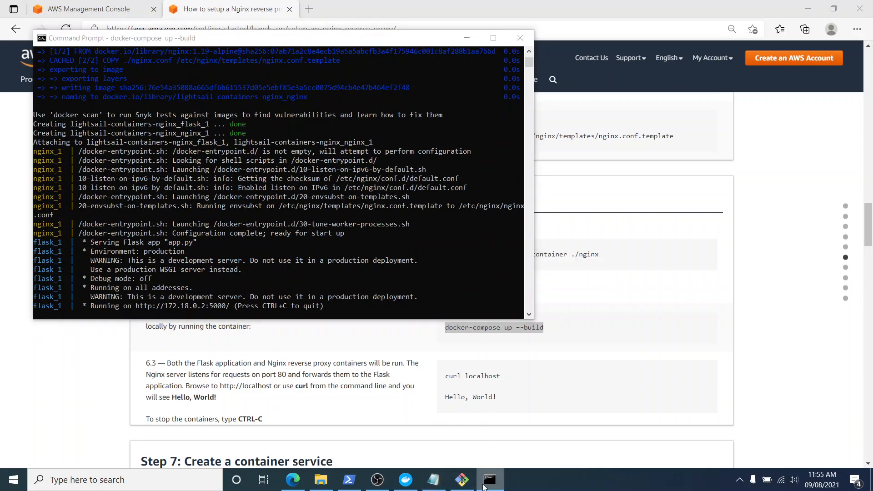
pyautogui.click(492, 427)
pyautogui.click(475, 393)
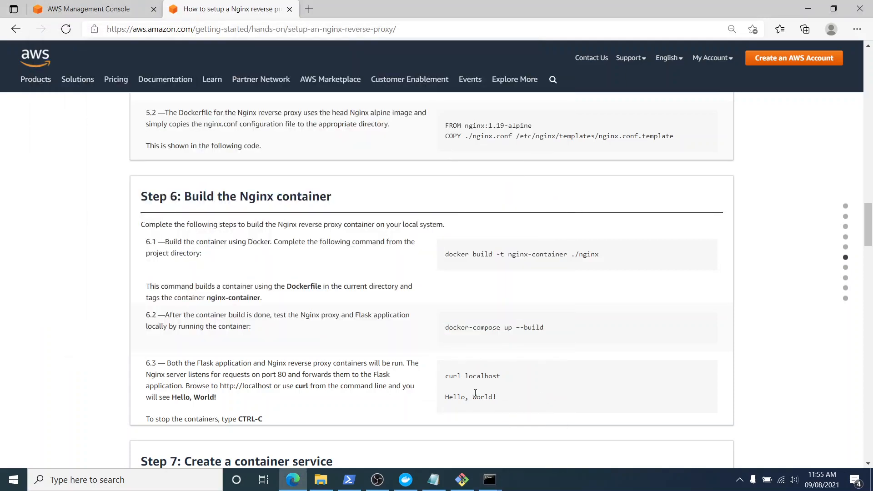
pyautogui.moveTo(445, 385); pyautogui.dragTo(502, 379)
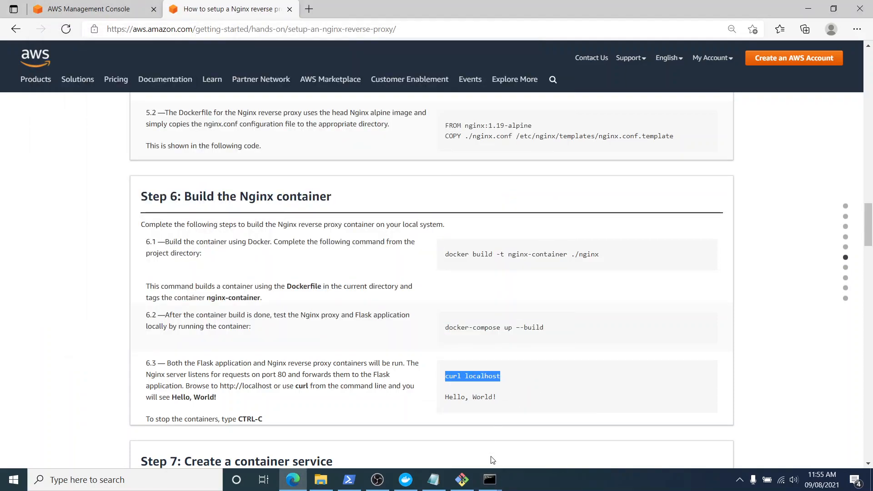
# Review the port mapping in tutorial step 4.2, and run curl localhost in the second Command Prompt window.
pyautogui.scroll(5, 443, 383)
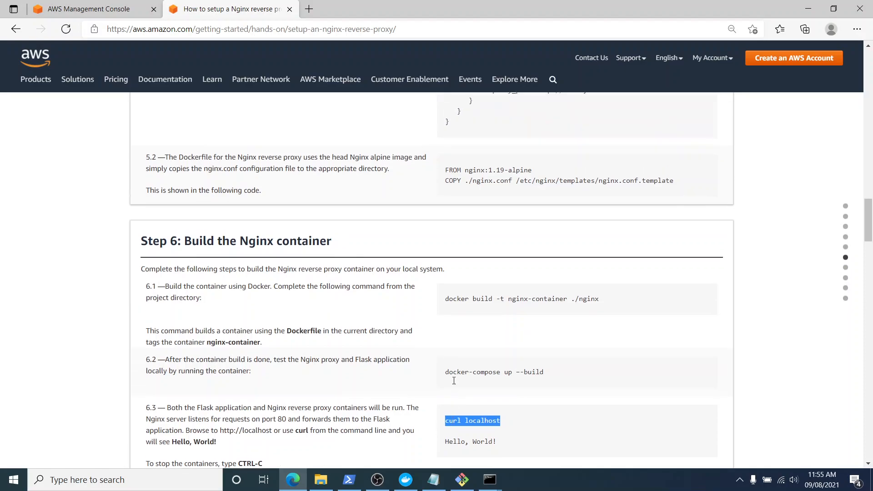
pyautogui.scroll(9, 499, 258)
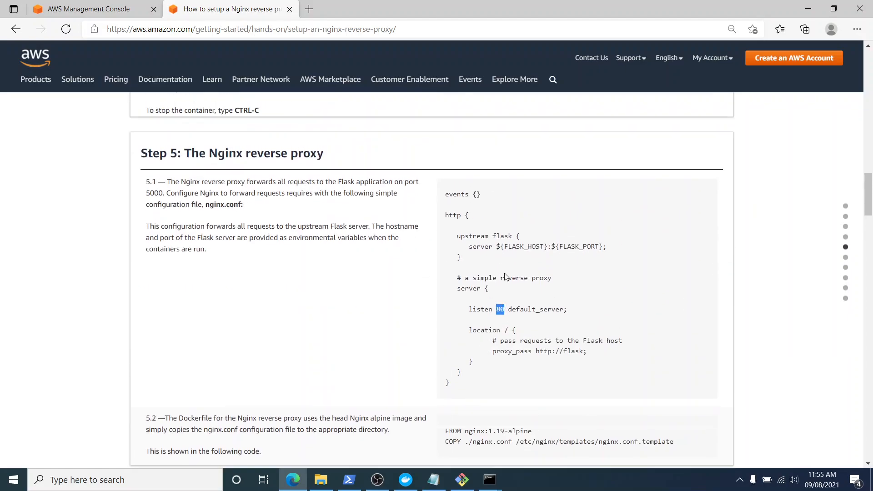
pyautogui.moveTo(500, 410); pyautogui.dragTo(520, 410)
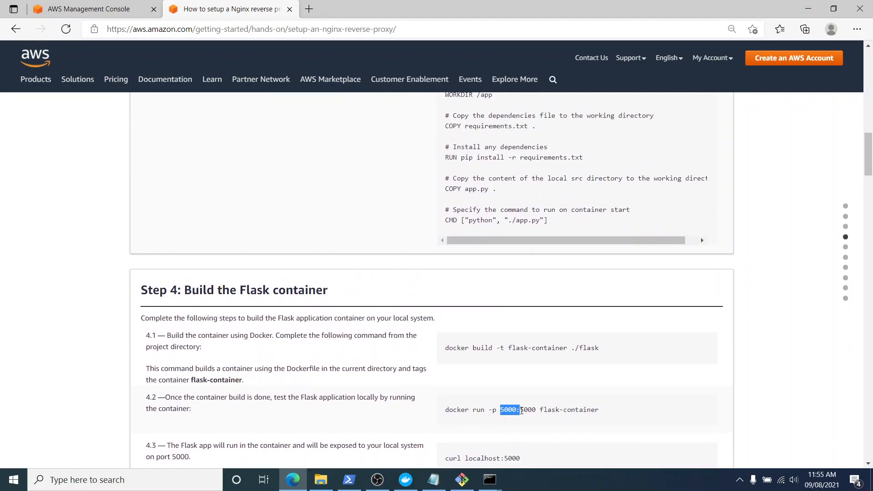
pyautogui.scroll(-5, 519, 410)
pyautogui.moveTo(490, 485)
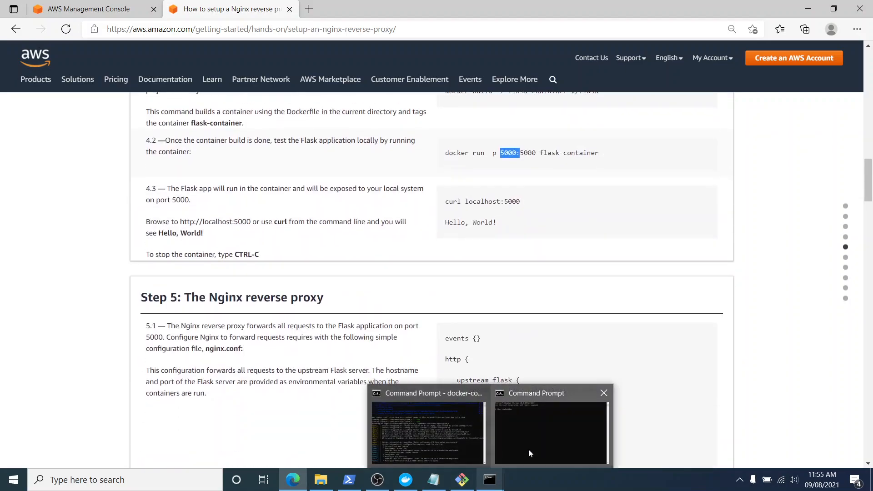
pyautogui.click(528, 449)
pyautogui.press('Return')
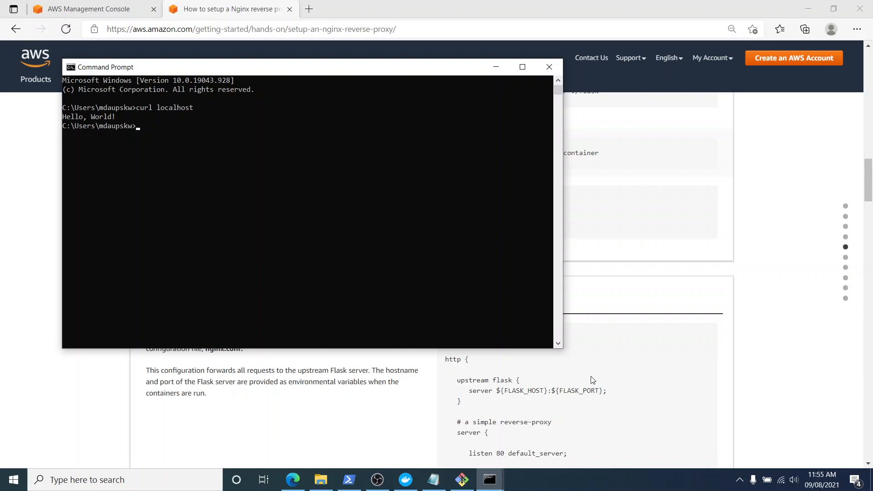
# Return to the tutorial in the browser and examine the create-container-service command in step 7.1.
pyautogui.scroll(-4, 592, 377)
pyautogui.click(687, 370)
pyautogui.scroll(-4, 514, 400)
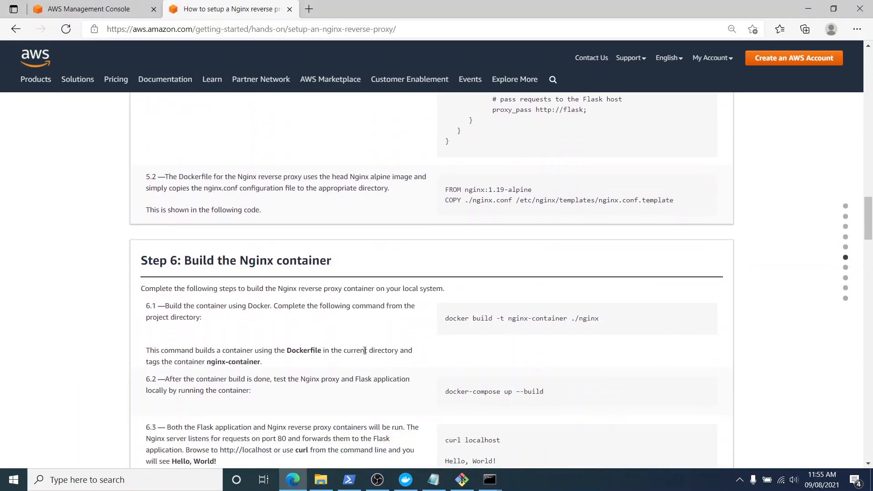
pyautogui.scroll(-7, 364, 348)
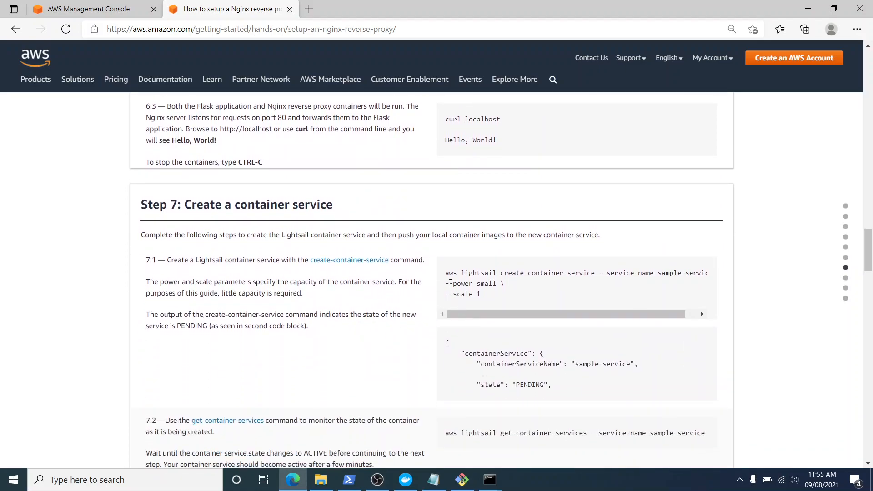
pyautogui.moveTo(445, 272); pyautogui.dragTo(479, 296)
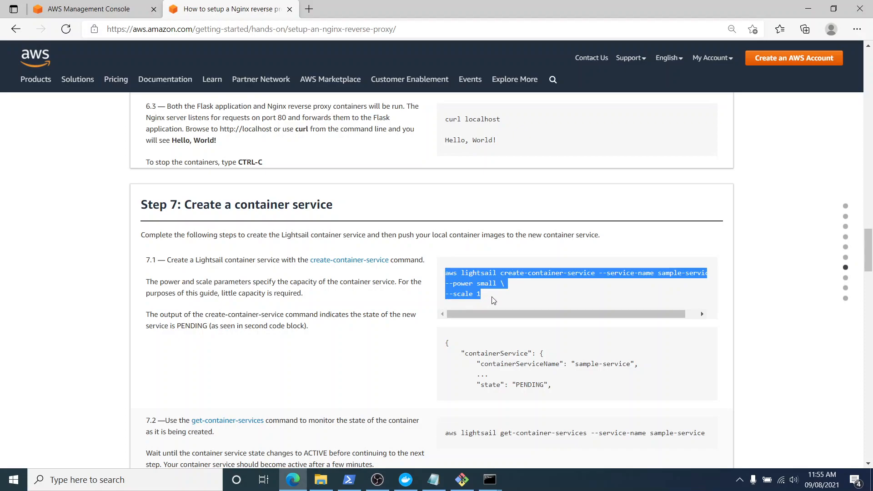
pyautogui.click(493, 298)
pyautogui.moveTo(611, 314)
pyautogui.mouseDown()
pyautogui.moveTo(624, 315)
pyautogui.moveTo(613, 315)
pyautogui.mouseUp()
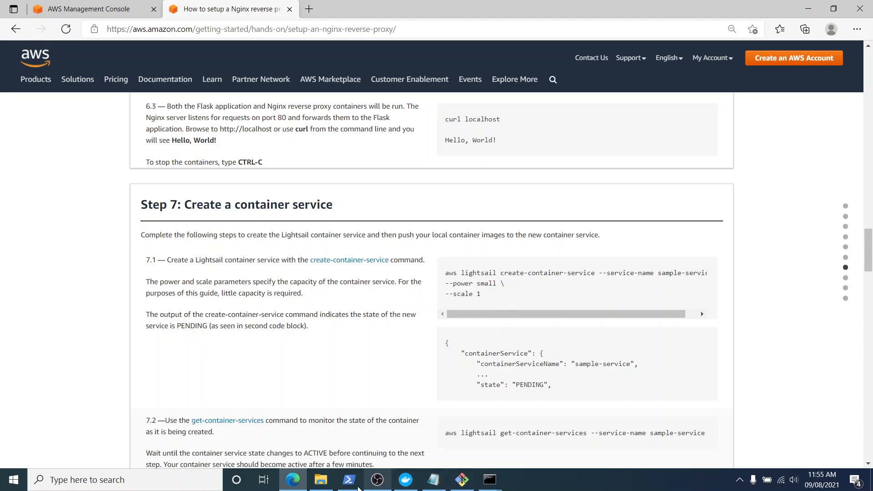
# Switch to the nginx file in Notepad and copy aws lightsail create-container-service --service-name sample-service --power small --scale 1.
pyautogui.click(439, 482)
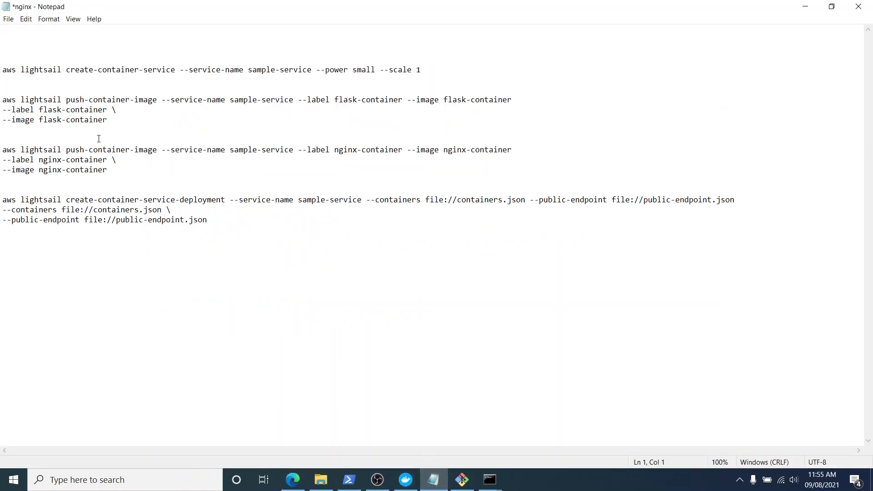
pyautogui.moveTo(5, 73); pyautogui.dragTo(431, 69)
pyautogui.hotkey('ctrl', 'c')
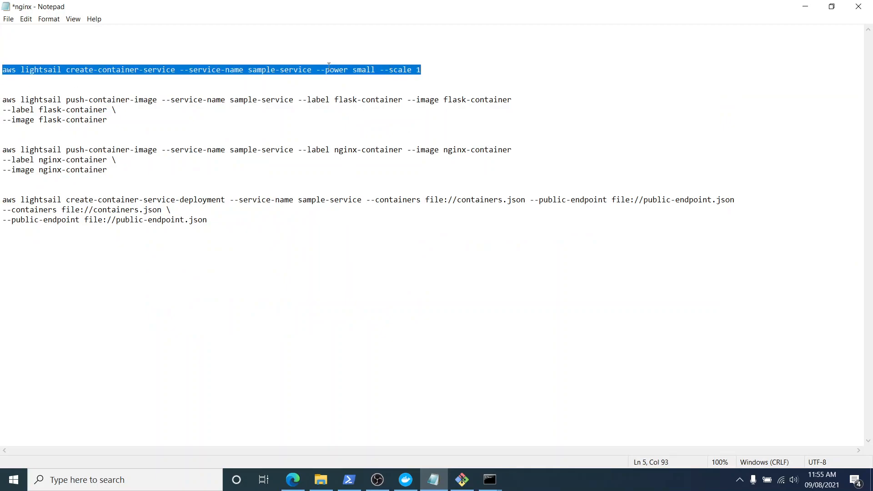
pyautogui.click(350, 78)
pyautogui.moveTo(353, 70); pyautogui.dragTo(416, 69)
pyautogui.click(420, 91)
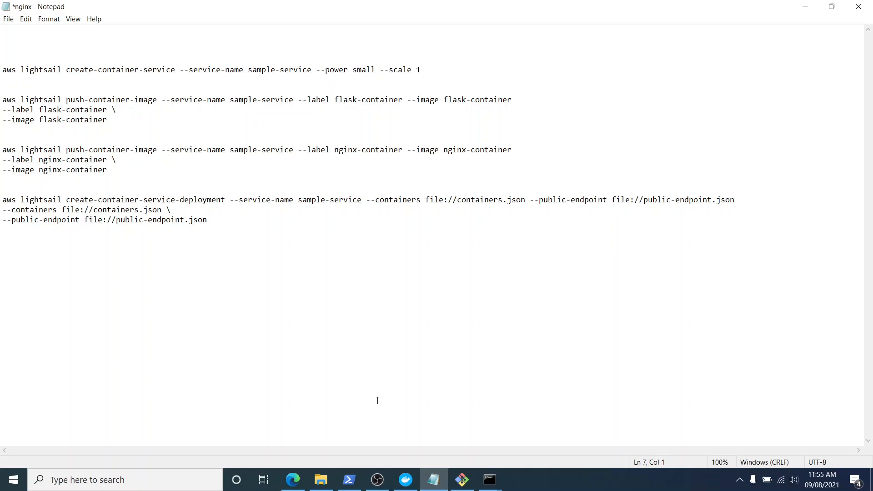
# Search the AWS Management Console in the browser for lightsail, open Lightsail and check its list of container services.
pyautogui.click(293, 479)
pyautogui.click(88, 9)
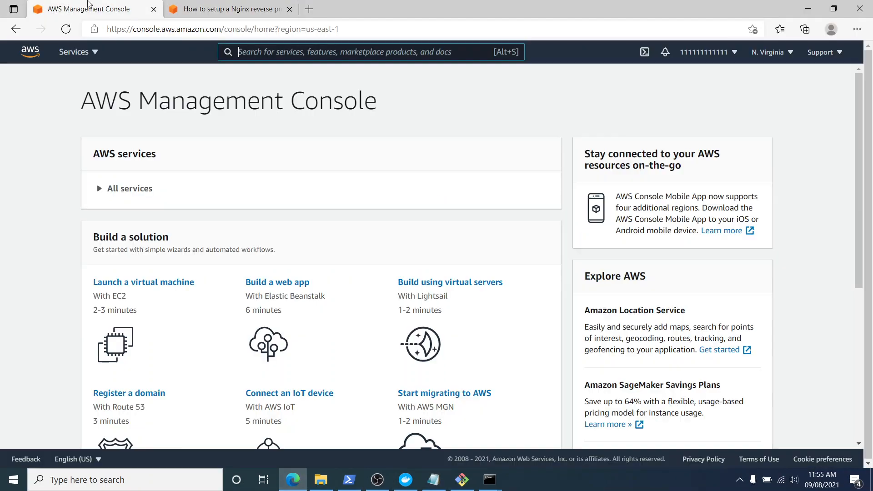
pyautogui.click(342, 52)
pyautogui.write('lightsail')
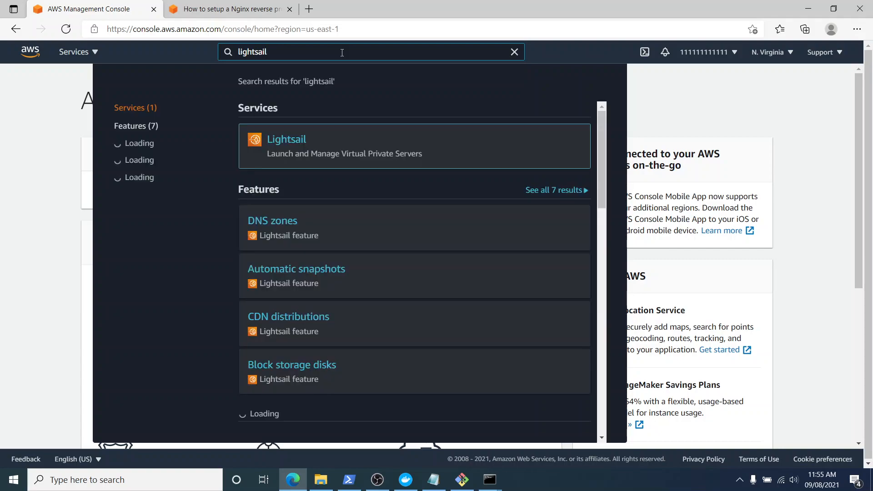
pyautogui.click(299, 143)
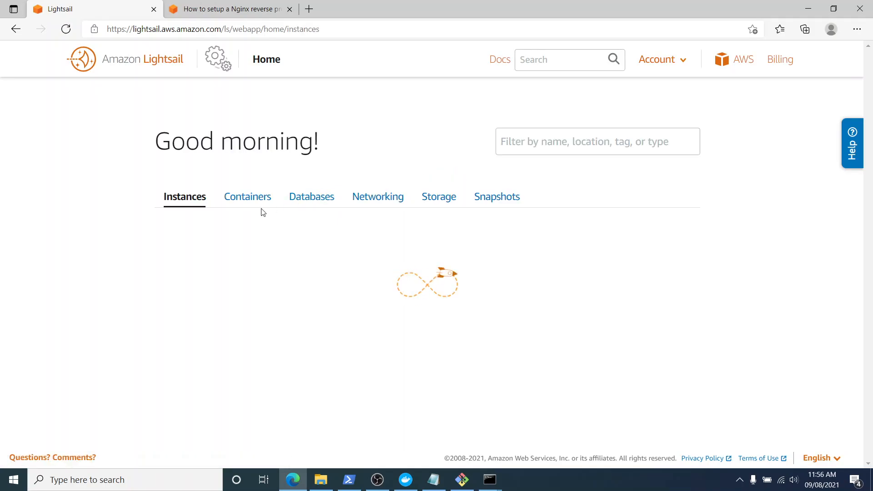
pyautogui.click(253, 203)
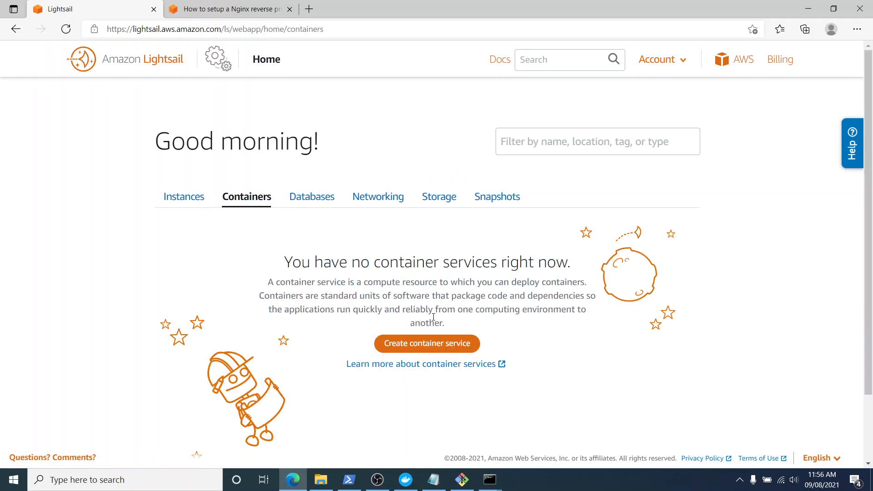
pyautogui.moveTo(284, 264); pyautogui.dragTo(558, 264)
pyautogui.click(576, 357)
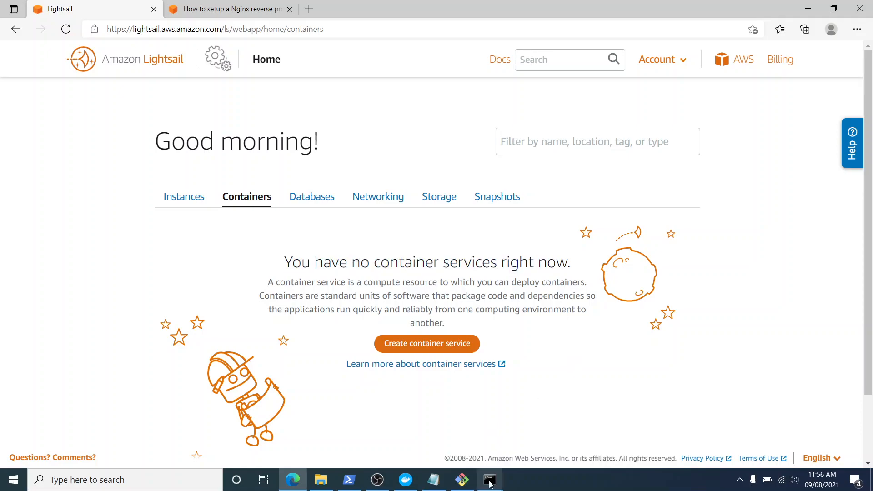
# Run the copied create-container-service command for sample-service in the second Command Prompt window.
pyautogui.moveTo(490, 480)
pyautogui.click(536, 429)
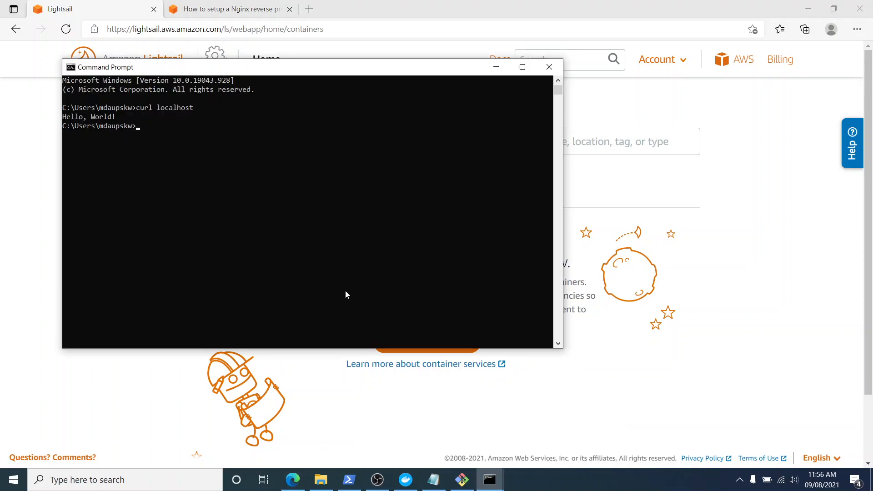
pyautogui.hotkey('ctrl', 'v')
pyautogui.press('Return')
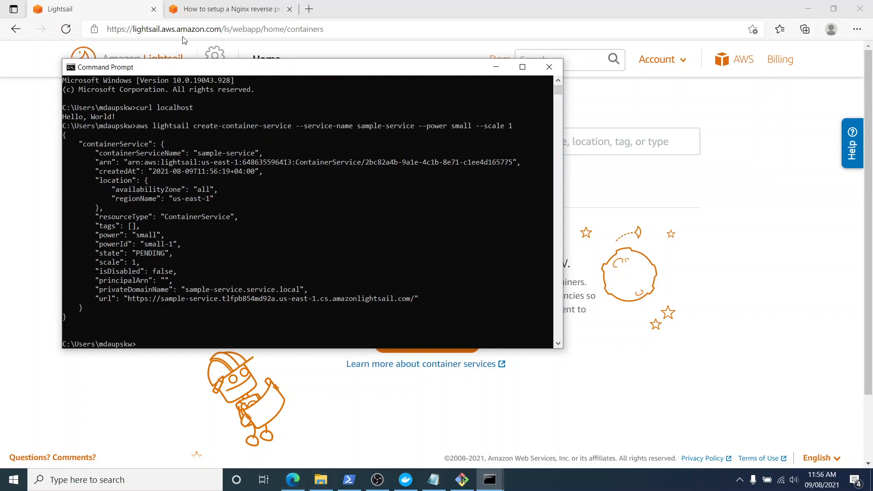
# Compare the sample output in tutorial step 7.1 with the create-container-service output in Command Prompt.
pyautogui.click(211, 9)
pyautogui.scroll(-4, 493, 279)
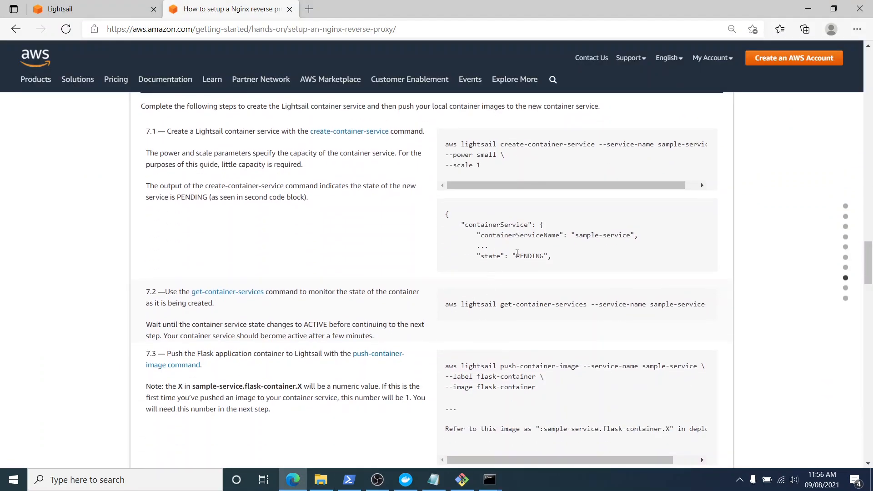
pyautogui.moveTo(517, 254); pyautogui.dragTo(635, 235)
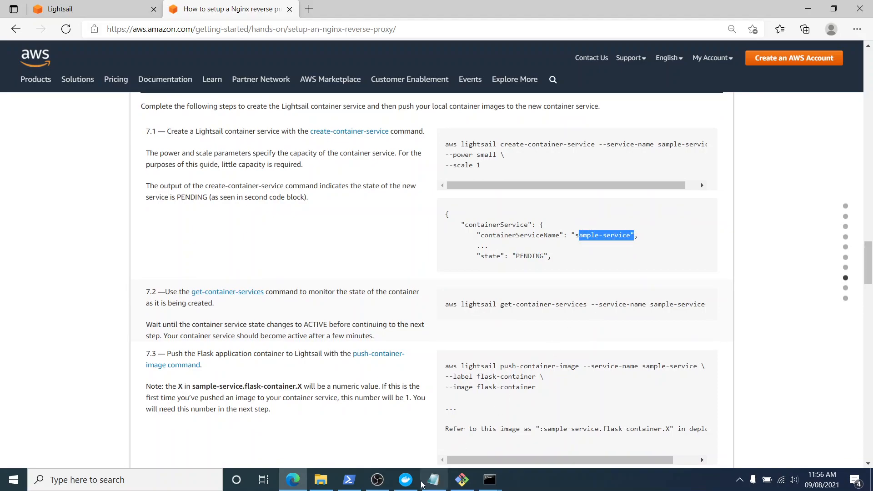
pyautogui.moveTo(457, 483)
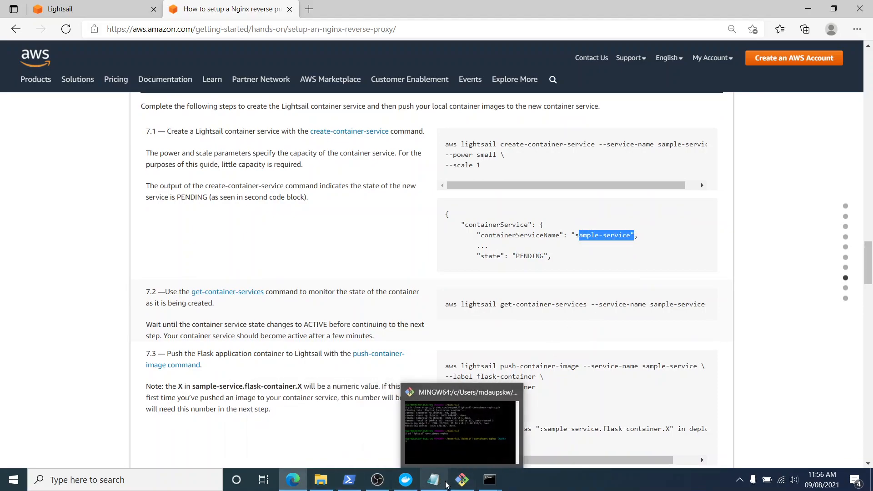
pyautogui.click(551, 432)
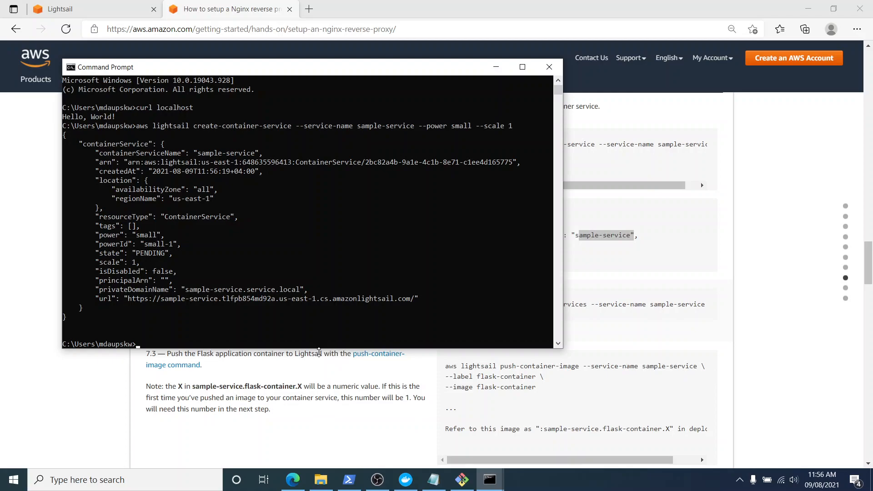
# Return to the Lightsail containers page in the browser and refresh it to check the status of sample-service.
pyautogui.click(100, 398)
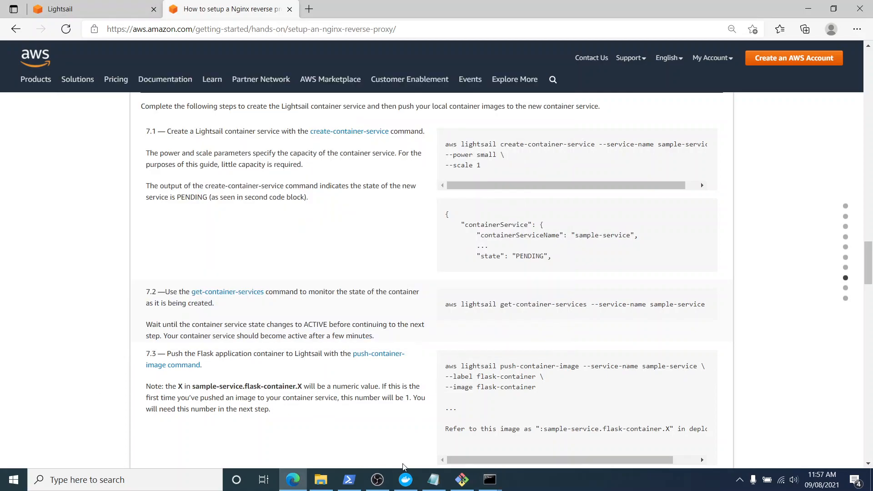
pyautogui.moveTo(489, 480)
pyautogui.click(501, 396)
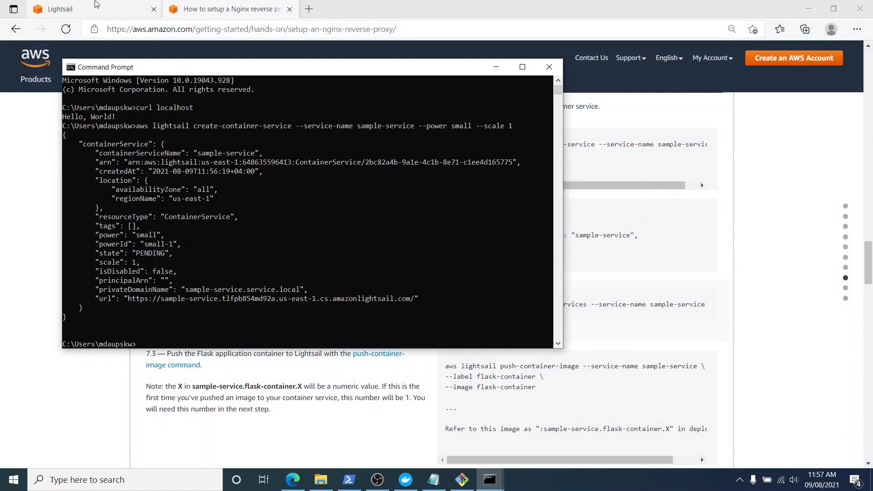
pyautogui.click(96, 4)
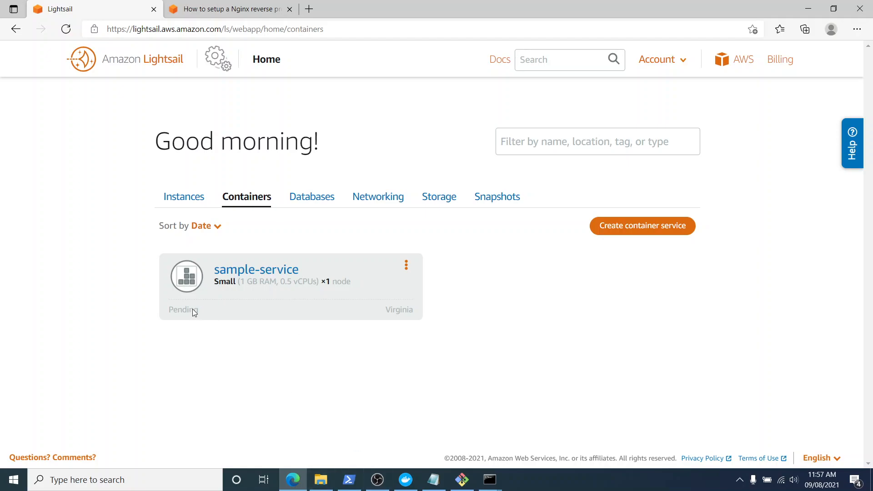
pyautogui.click(66, 29)
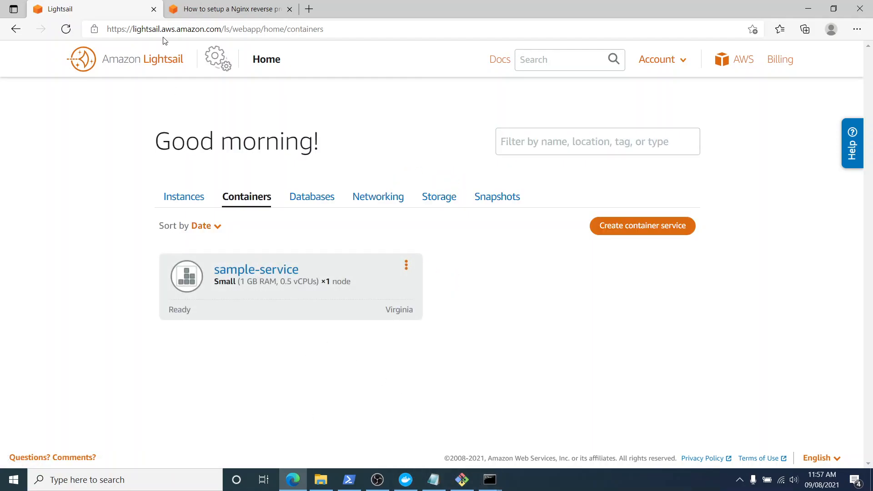
# Copy aws lightsail get-container-services --service-name sample-service from tutorial step 7.2, run it in Command Prompt and check the service's state.
pyautogui.click(200, 16)
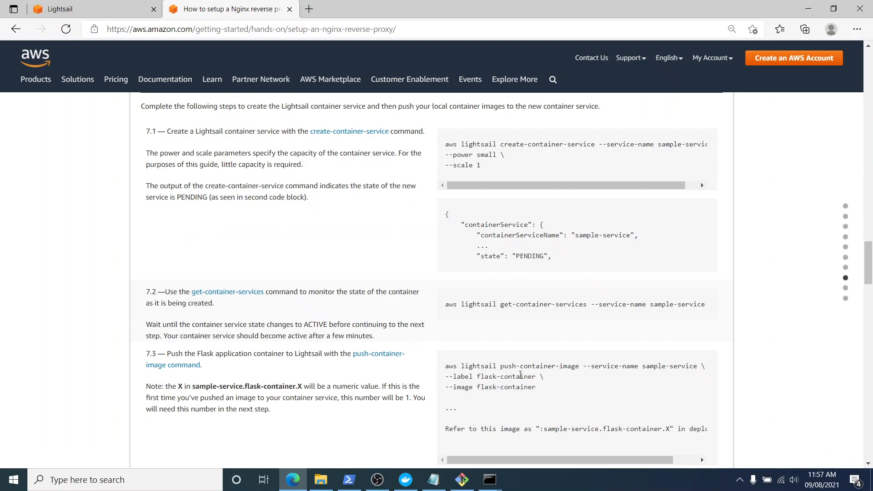
pyautogui.moveTo(448, 305); pyautogui.dragTo(705, 302)
pyautogui.hotkey('ctrl', 'c')
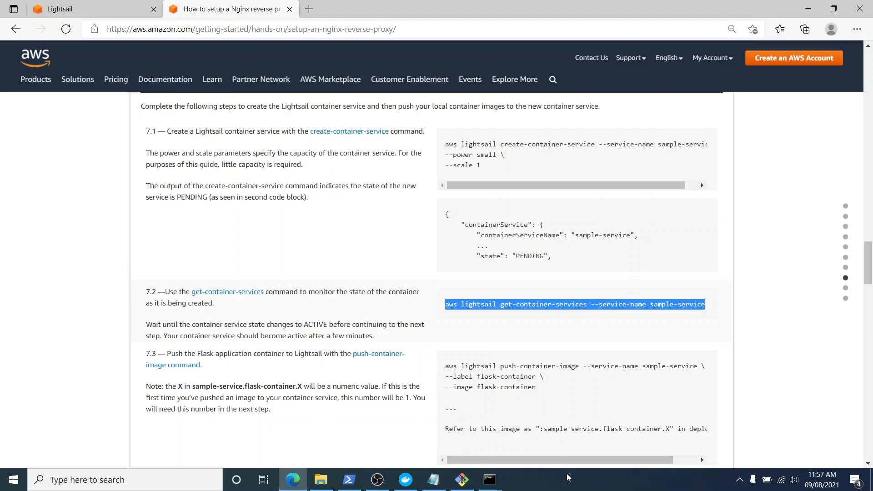
pyautogui.click(490, 480)
pyautogui.click(482, 432)
pyautogui.hotkey('ctrl', 'v')
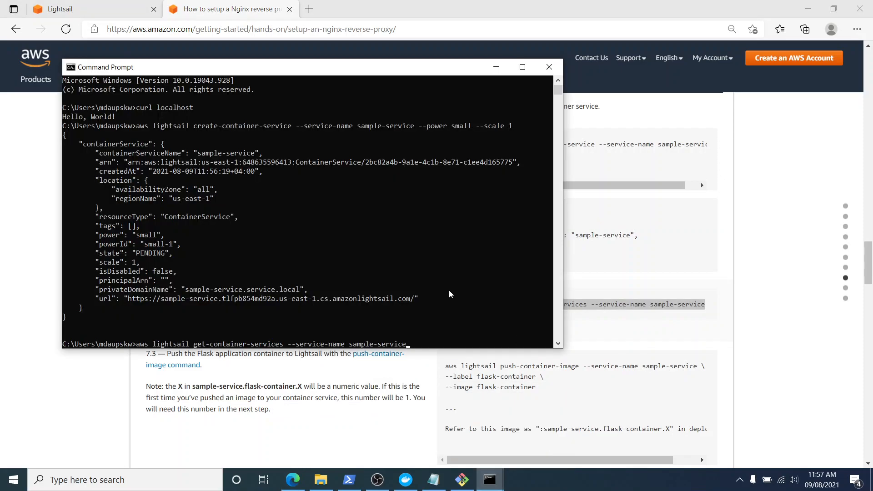
pyautogui.press('Return')
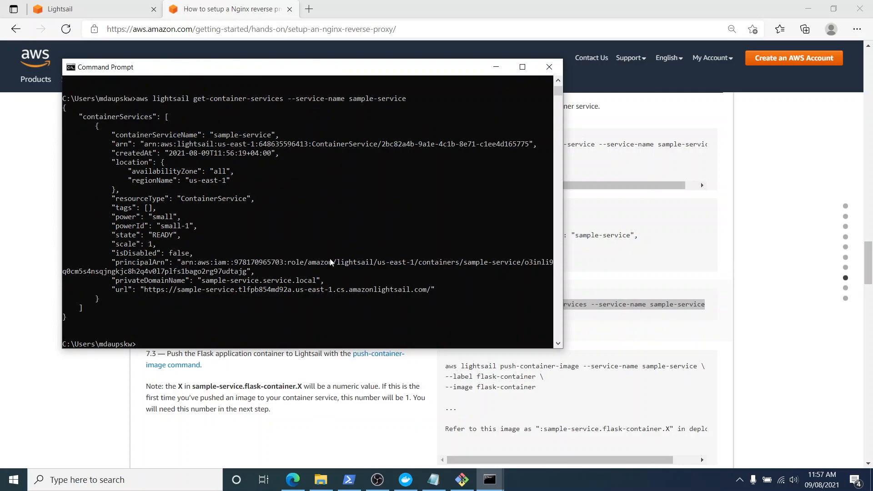
pyautogui.moveTo(153, 237); pyautogui.dragTo(172, 237)
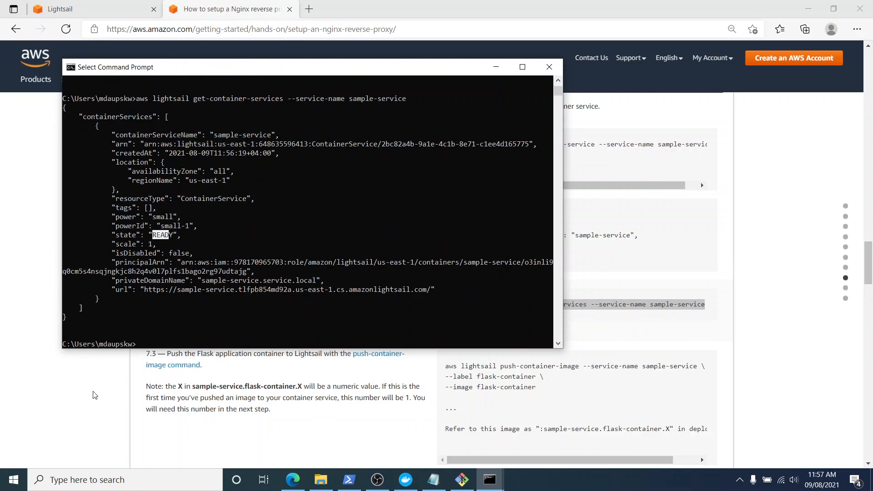
# Find tutorial step 7.3, switch to Docker Desktop to examine the local nginx and flask images, and return to the tutorial.
pyautogui.click(187, 351)
pyautogui.moveTo(449, 305); pyautogui.dragTo(690, 304)
pyautogui.scroll(-3, 653, 371)
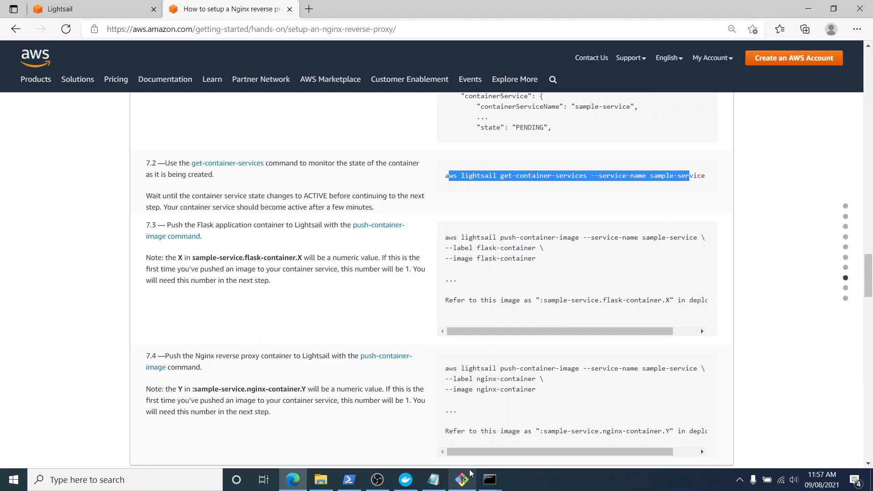
pyautogui.click(406, 480)
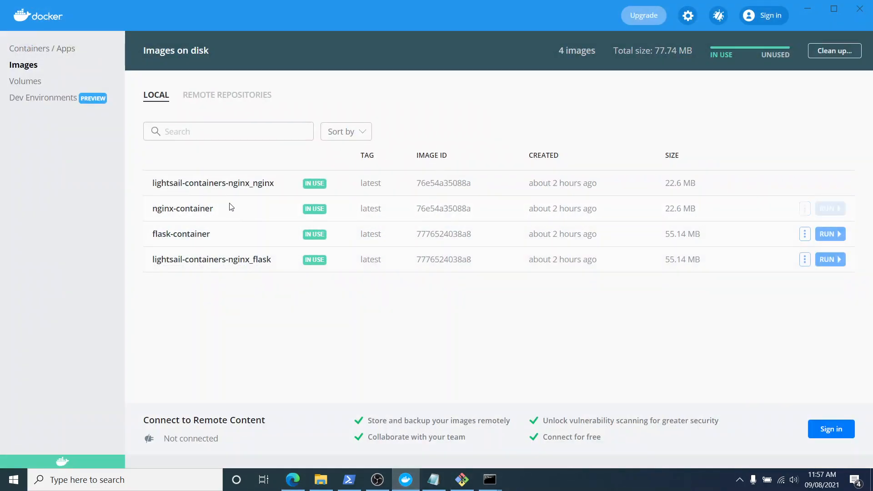
pyautogui.moveTo(160, 183); pyautogui.dragTo(269, 184)
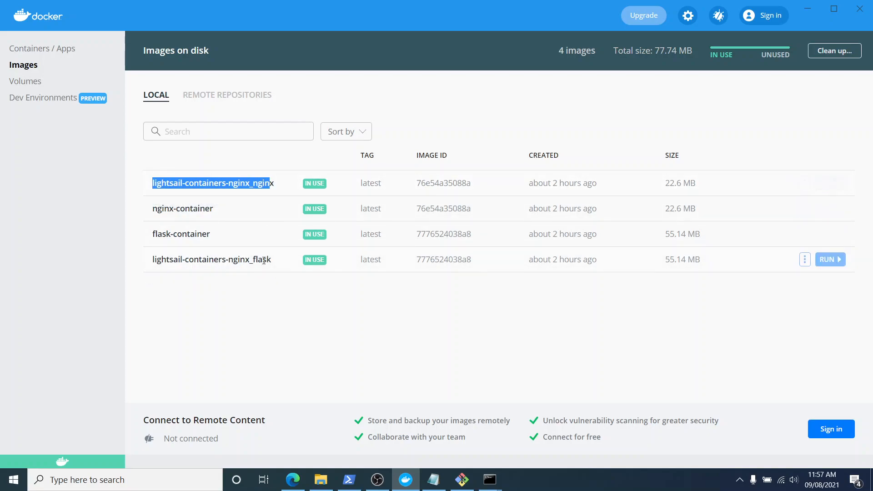
pyautogui.moveTo(272, 260); pyautogui.dragTo(170, 299)
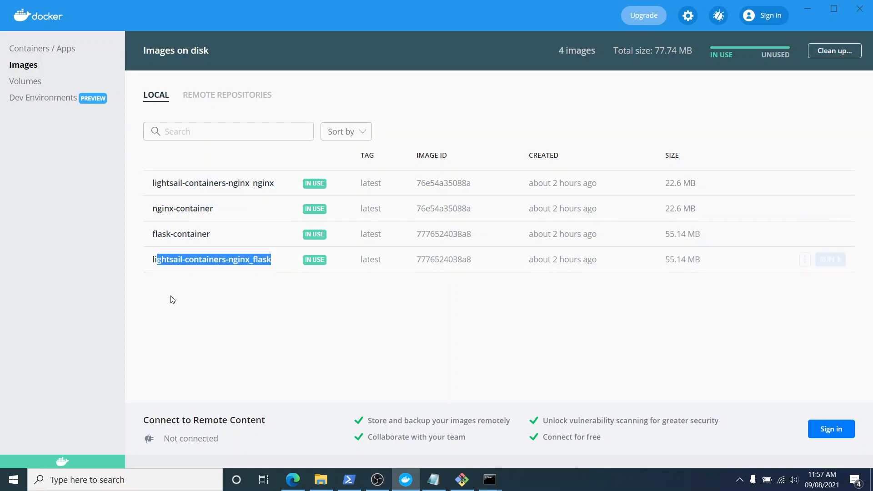
pyautogui.click(172, 296)
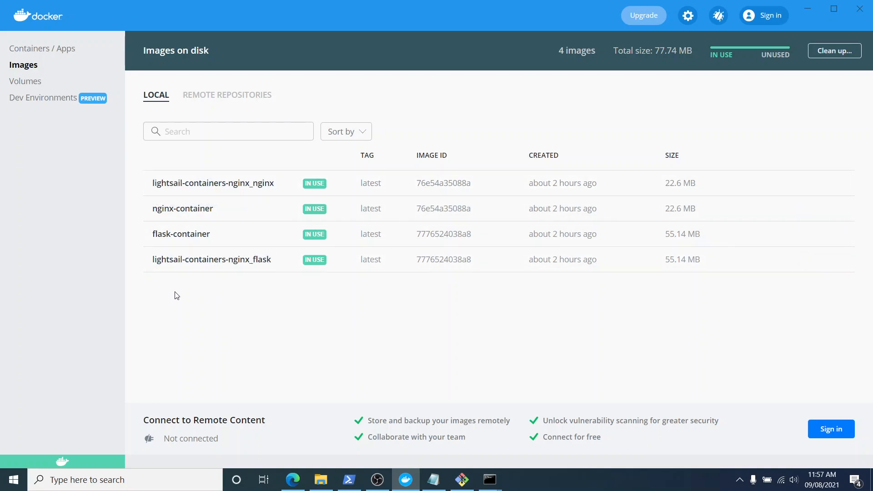
pyautogui.click(403, 487)
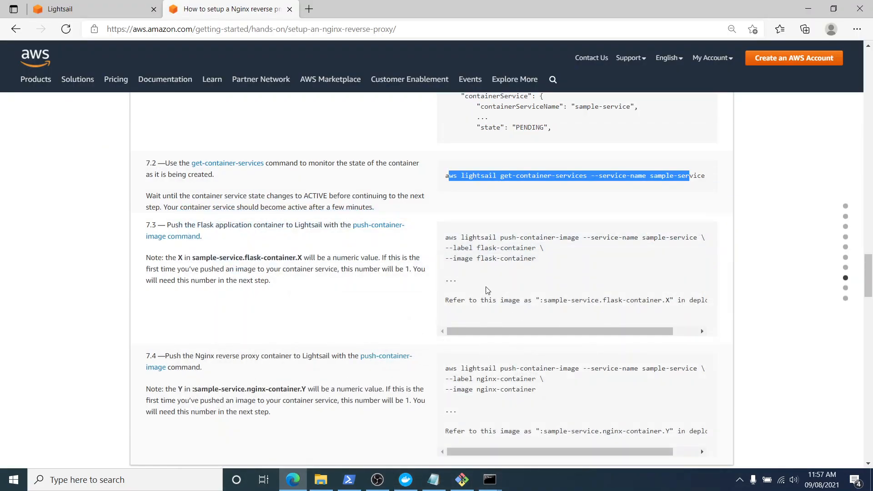
# Review the push-container-image command in tutorial step 7.3 and copy its single-line flask-container version from the nginx notes in Notepad.
pyautogui.moveTo(445, 238); pyautogui.dragTo(581, 239)
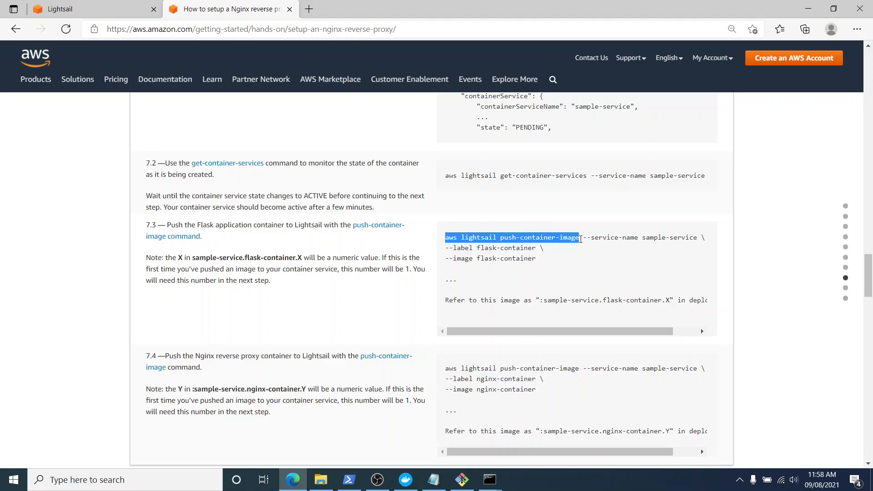
pyautogui.click(580, 269)
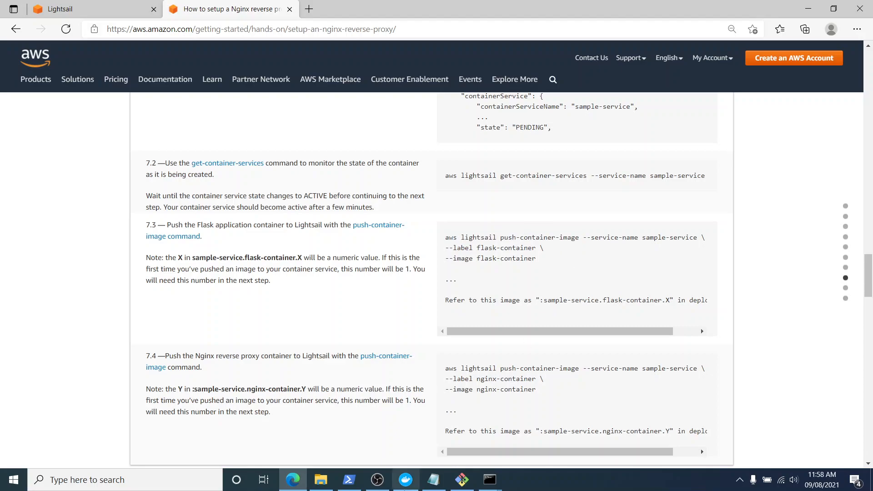
pyautogui.click(434, 480)
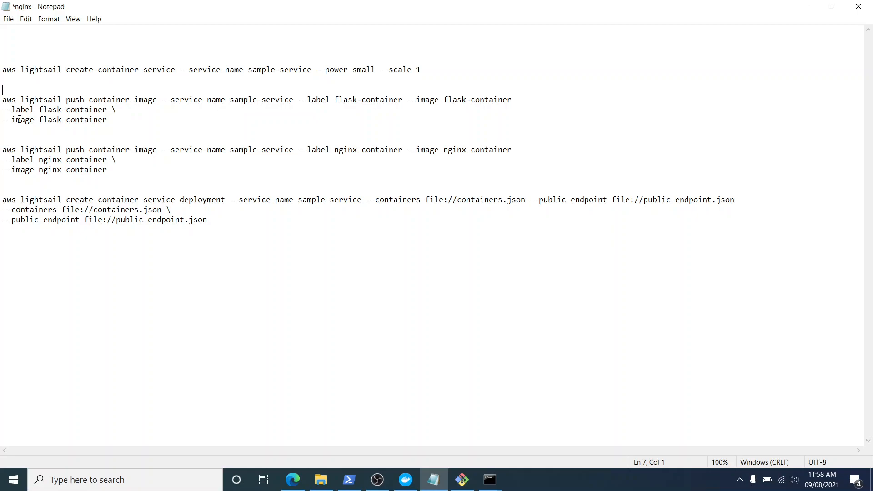
pyautogui.moveTo(4, 103); pyautogui.dragTo(516, 102)
pyautogui.hotkey('ctrl', 'c')
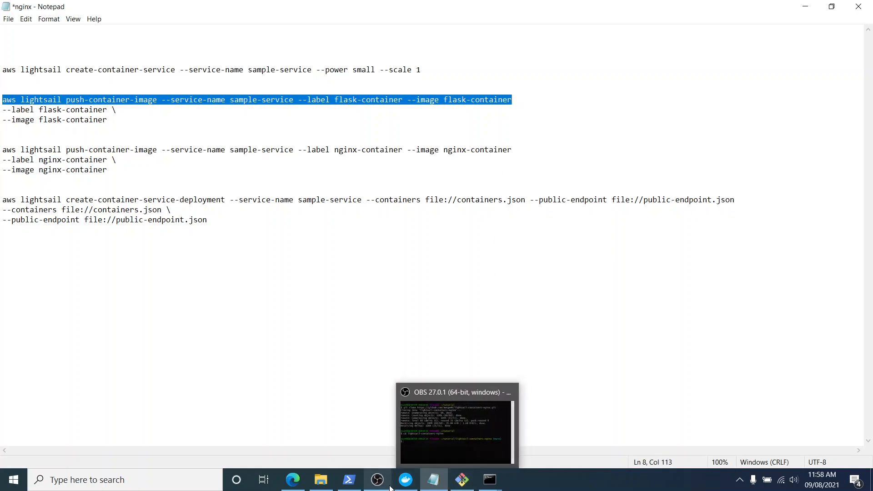
# Open a new Windows PowerShell window and change to the tutorial\lightsail-containers-nginx directory.
pyautogui.moveTo(403, 486)
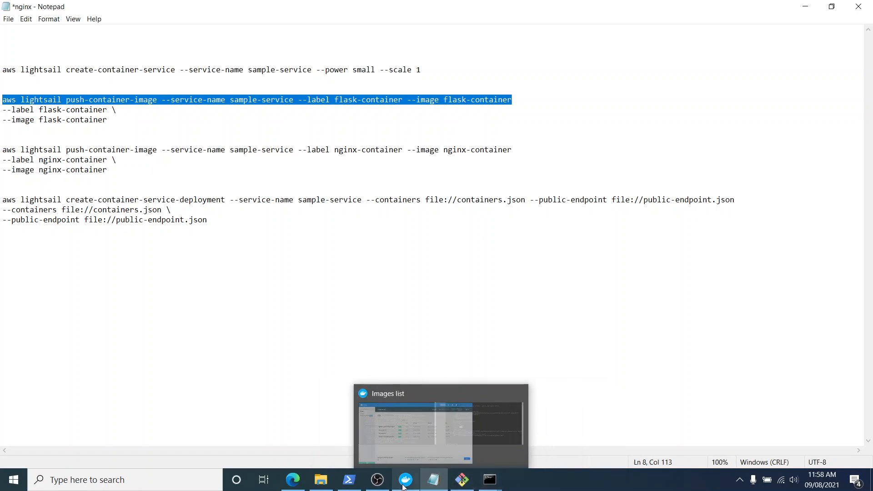
pyautogui.rightClick(349, 480)
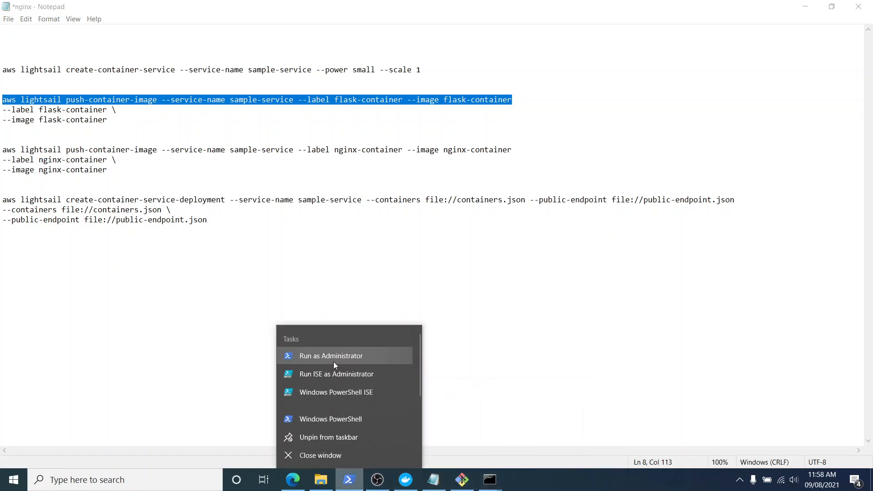
pyautogui.click(337, 413)
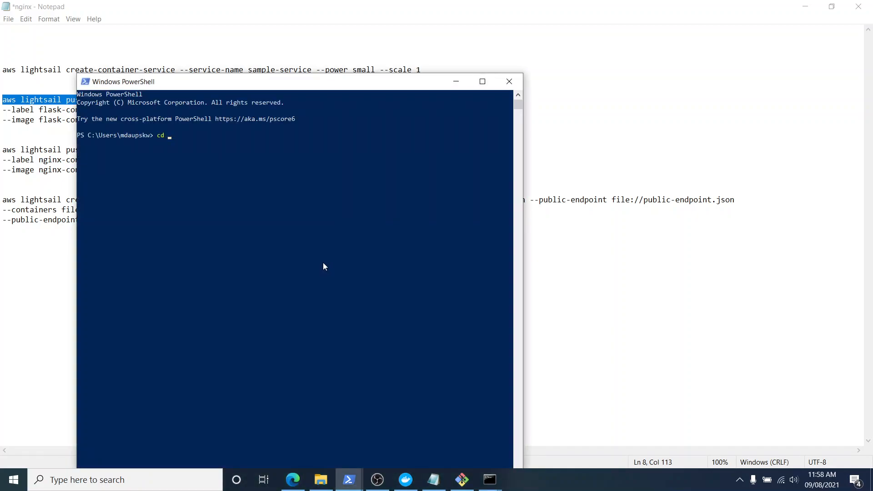
pyautogui.write('cd tu')
pyautogui.press('Tab')
pyautogui.press('Return')
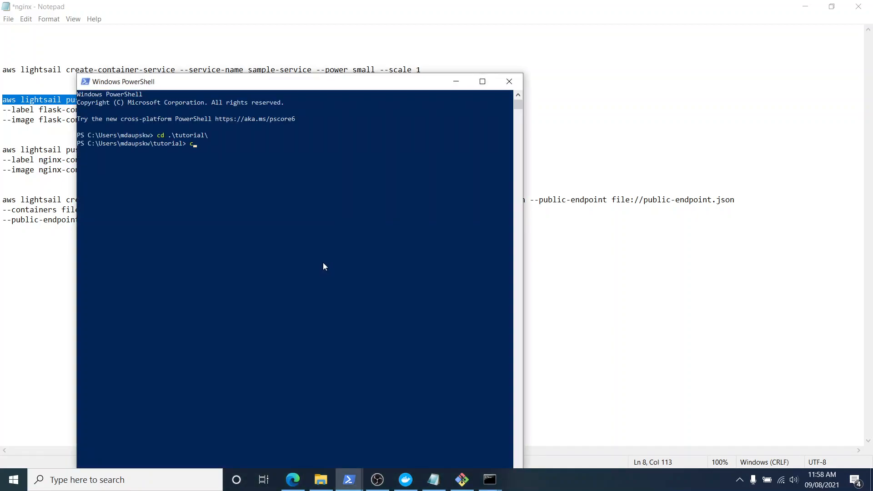
pyautogui.write('cd lig')
pyautogui.press('Tab')
pyautogui.press('Return')
pyautogui.press('Return')
pyautogui.press('Return')
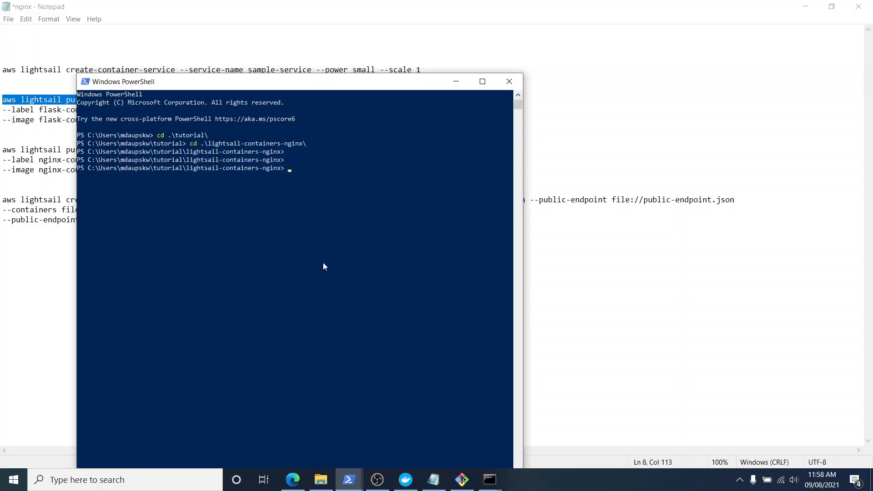
# Run the copied aws lightsail push-container-image command to push flask-container to sample-service.
pyautogui.hotkey('ctrl', 'v')
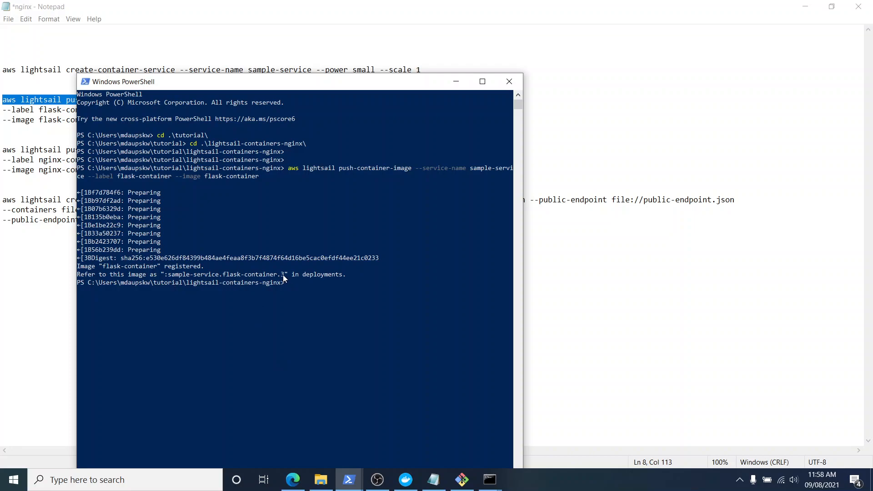
# Review tutorial step 7.4 in the browser and copy the single-line push-container-image command for nginx-container from the Notepad notes.
pyautogui.moveTo(347, 485)
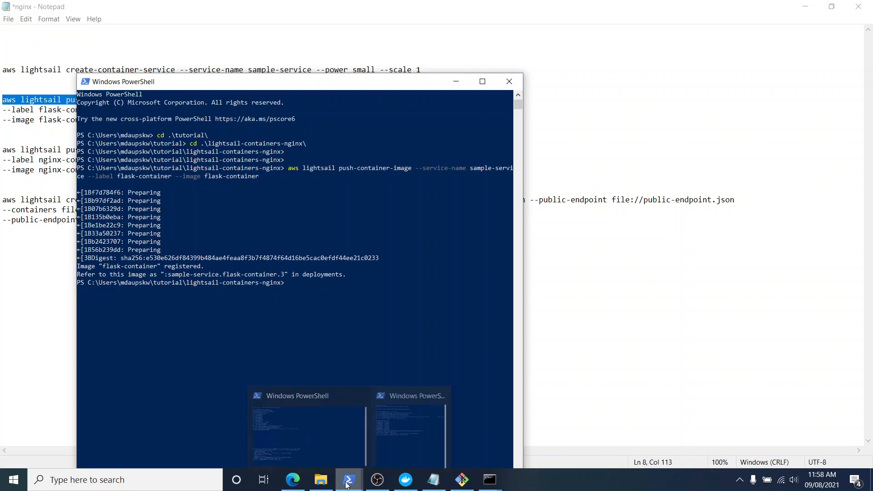
pyautogui.click(293, 482)
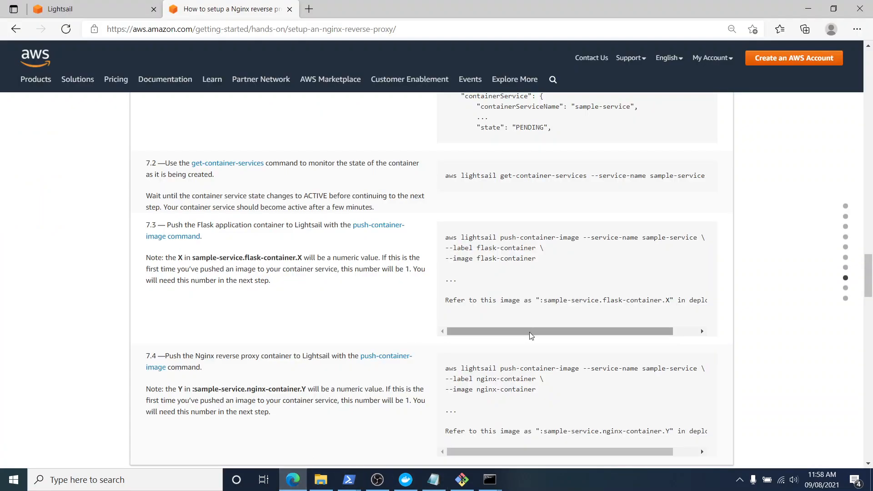
pyautogui.moveTo(531, 332); pyautogui.dragTo(539, 335)
pyautogui.scroll(-3, 523, 328)
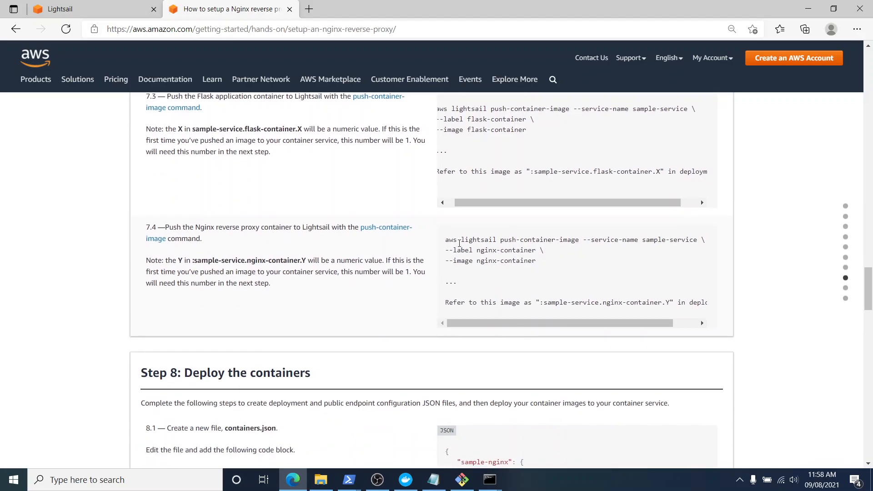
pyautogui.moveTo(480, 253); pyautogui.dragTo(510, 251)
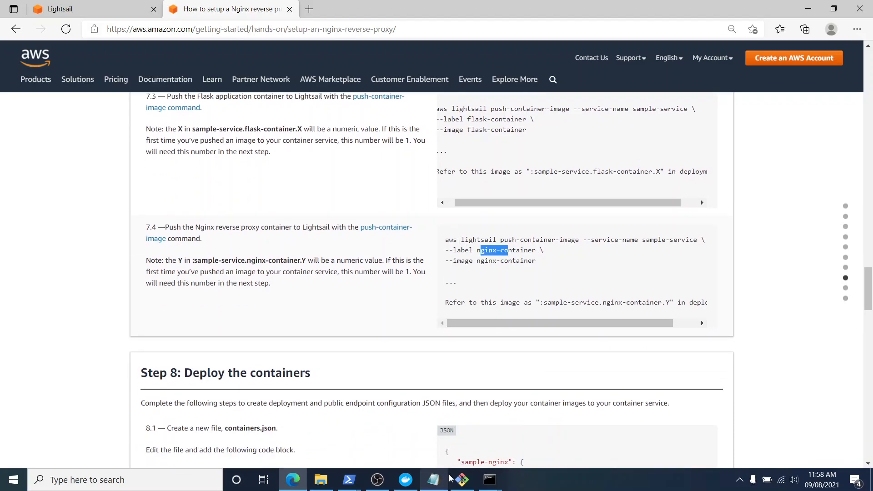
pyautogui.click(434, 479)
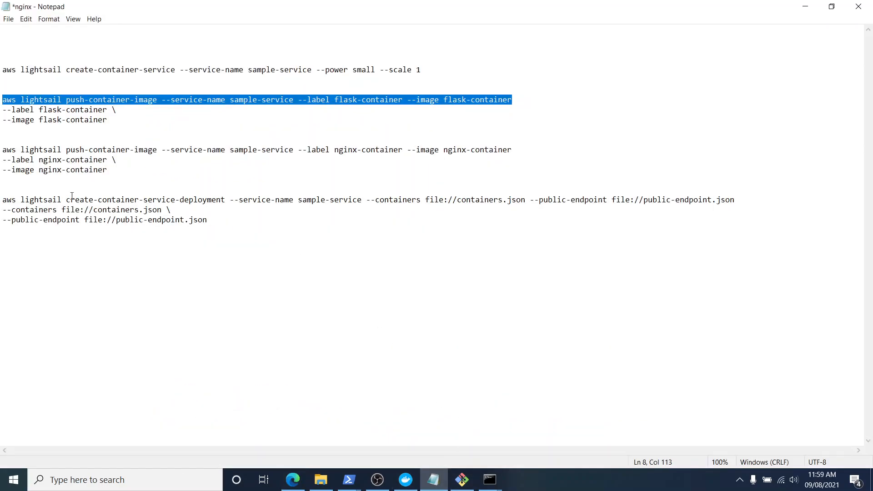
pyautogui.moveTo(4, 150); pyautogui.dragTo(513, 150)
pyautogui.hotkey('ctrl', 'c')
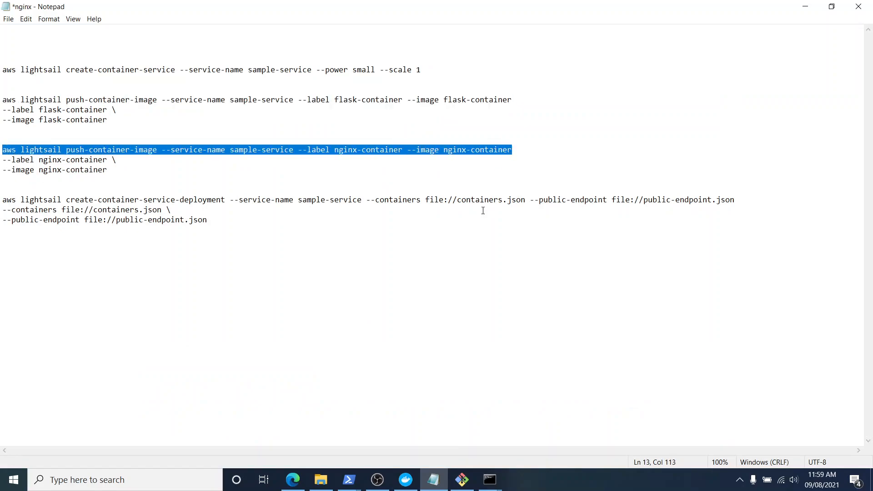
# Run the copied nginx-container push command in PowerShell and check the image references given for both pushed containers.
pyautogui.moveTo(349, 480)
pyautogui.click(392, 441)
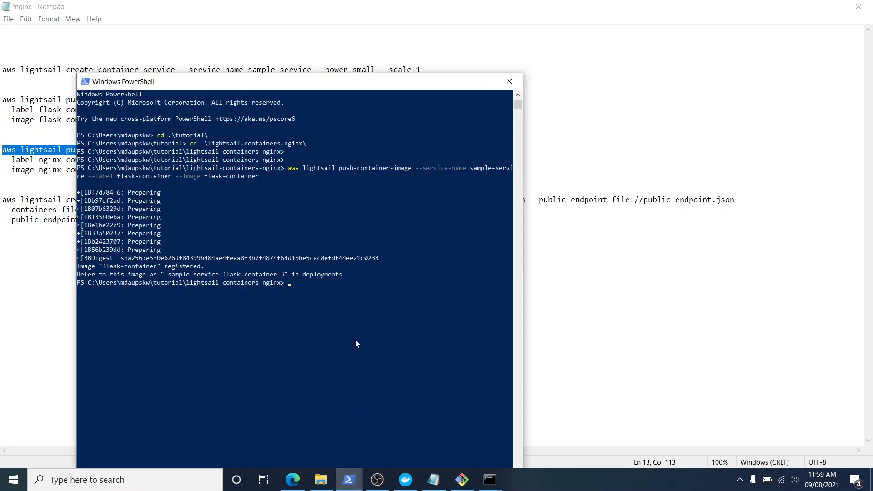
pyautogui.hotkey('ctrl', 'v')
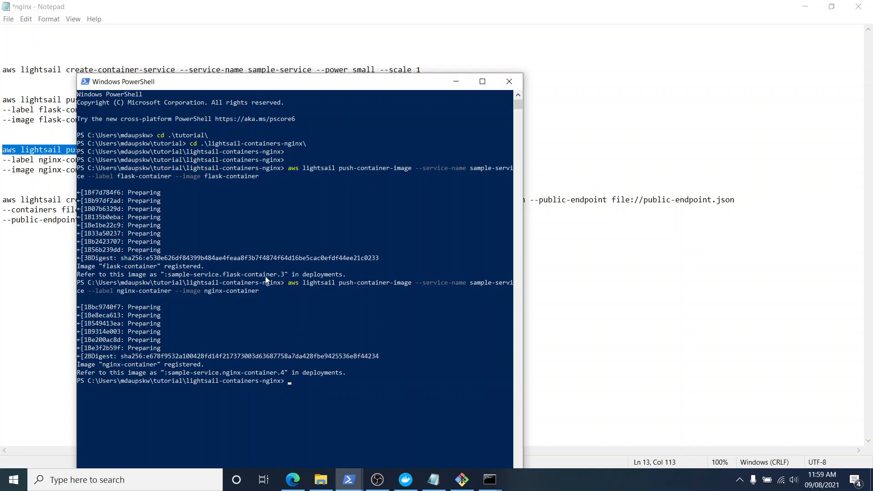
pyautogui.moveTo(168, 275); pyautogui.dragTo(275, 274)
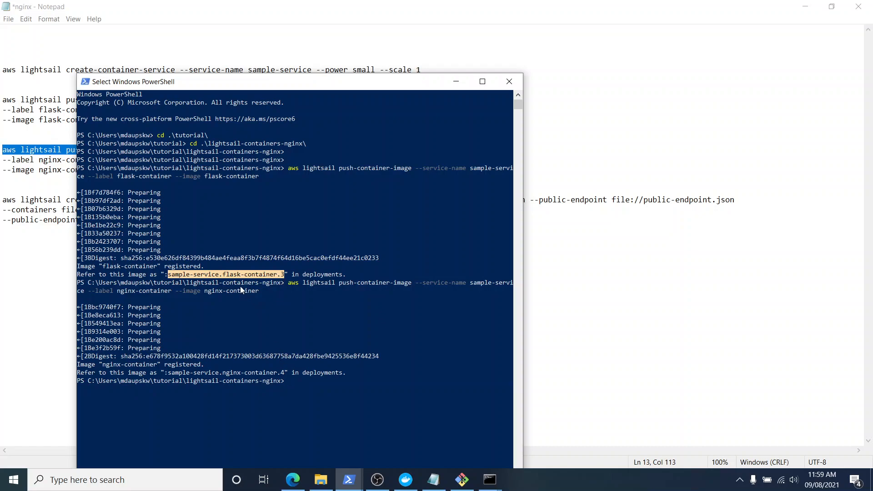
pyautogui.moveTo(168, 374); pyautogui.dragTo(290, 378)
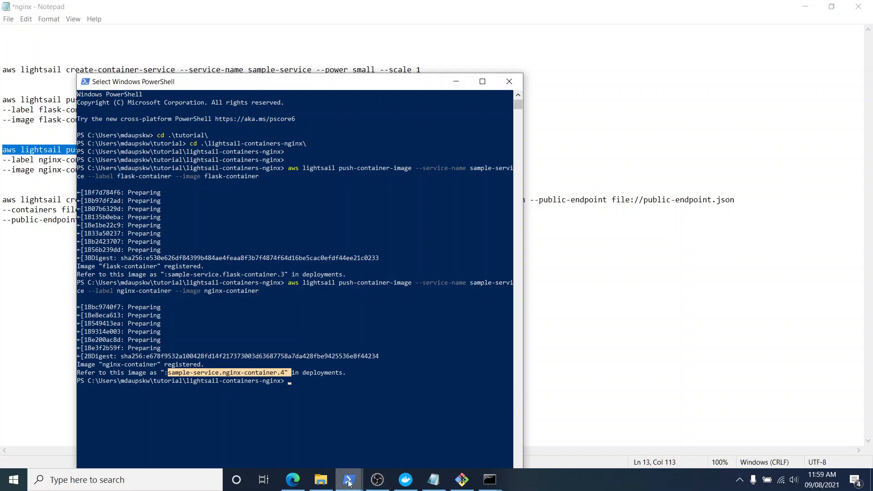
# Read tutorial steps 8.1 and 8.2 in the browser on creating containers.json and public-endpoint.json.
pyautogui.click(293, 480)
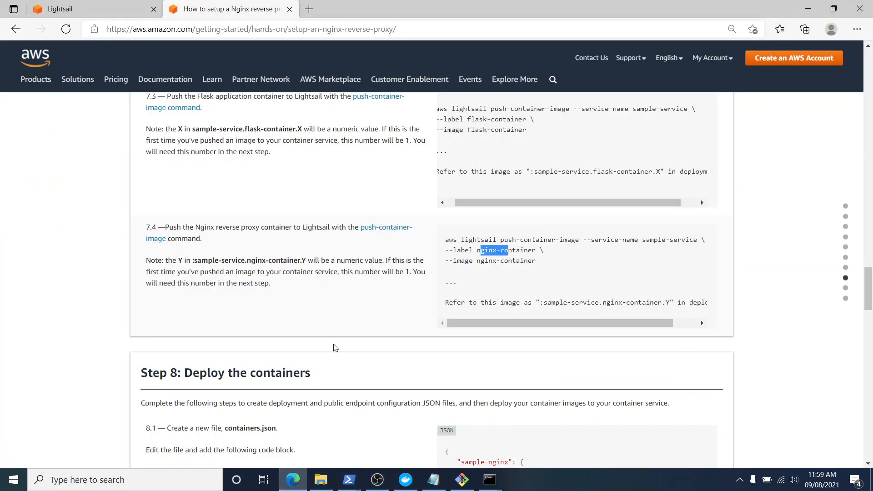
pyautogui.scroll(-3, 415, 341)
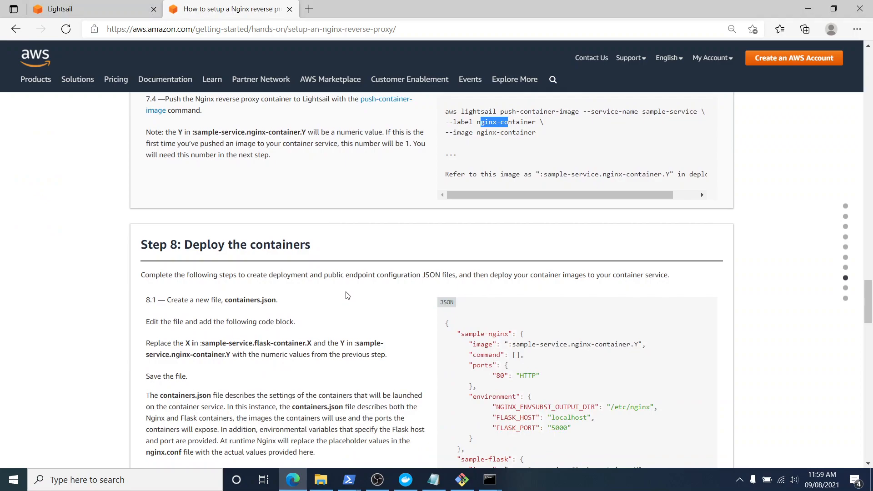
pyautogui.click(332, 319)
pyautogui.scroll(-1, 218, 225)
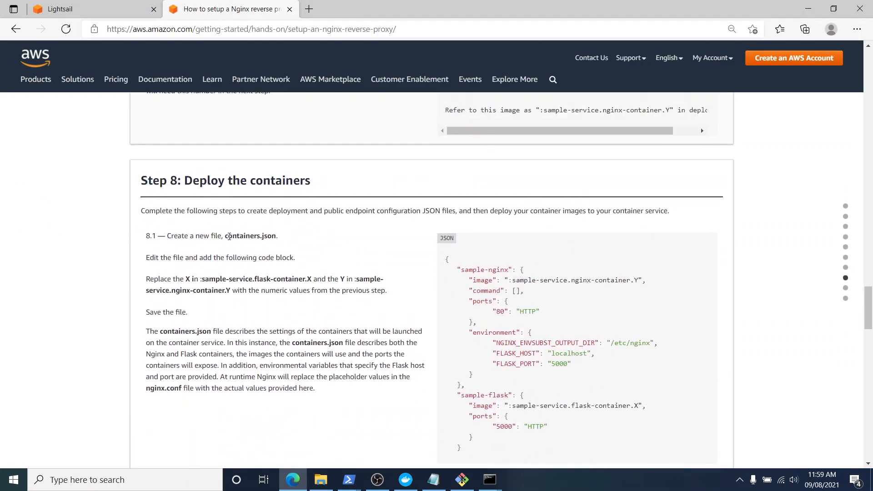
pyautogui.moveTo(226, 237); pyautogui.dragTo(293, 258)
pyautogui.click(262, 235)
pyautogui.moveTo(225, 236); pyautogui.dragTo(262, 236)
pyautogui.scroll(-3, 239, 290)
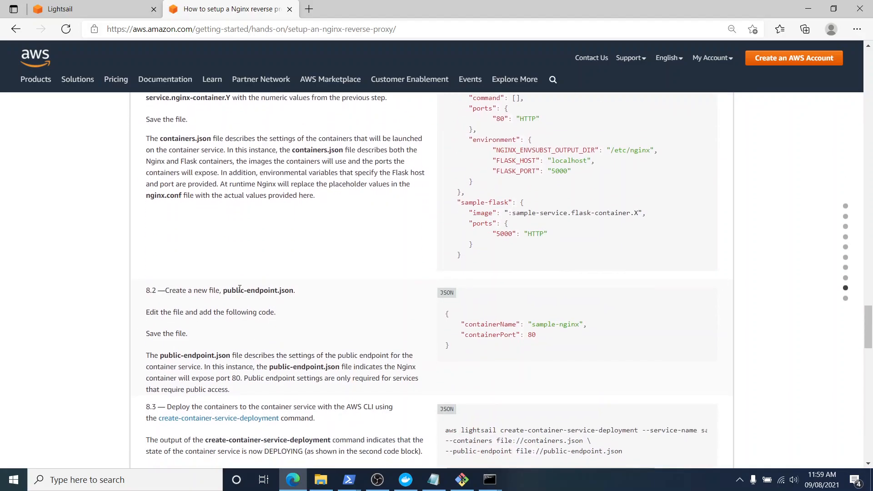
pyautogui.moveTo(226, 293); pyautogui.dragTo(296, 295)
pyautogui.click(300, 310)
# In File Explorer, copy the containers and public-endpoint JSON files from the lightsail-containers-nginx folder into the tutorial folder.
pyautogui.click(321, 480)
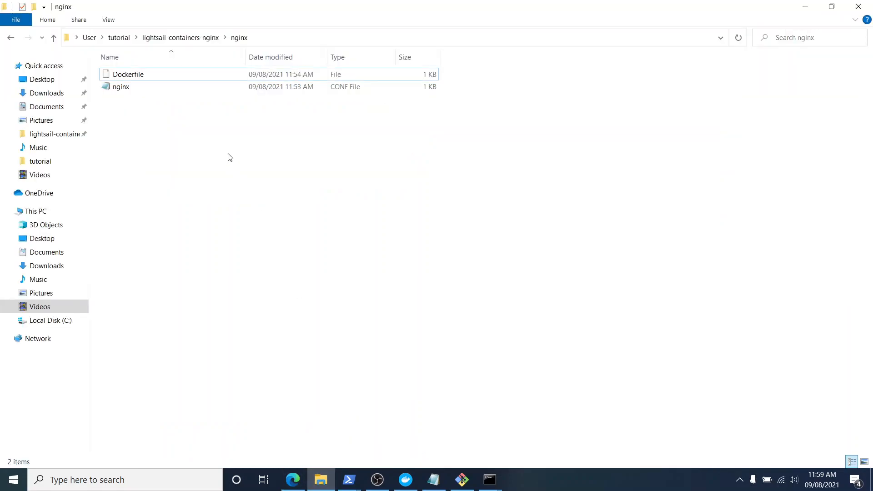
pyautogui.rightClick(172, 147)
pyautogui.click(191, 194)
pyautogui.click(169, 37)
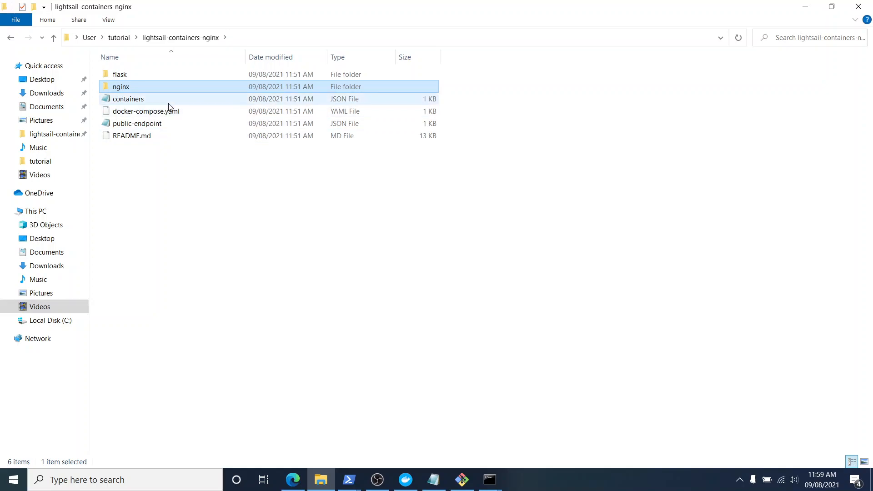
pyautogui.click(170, 101)
pyautogui.keyDown('ctrl'); pyautogui.click(172, 124); pyautogui.keyUp('ctrl')
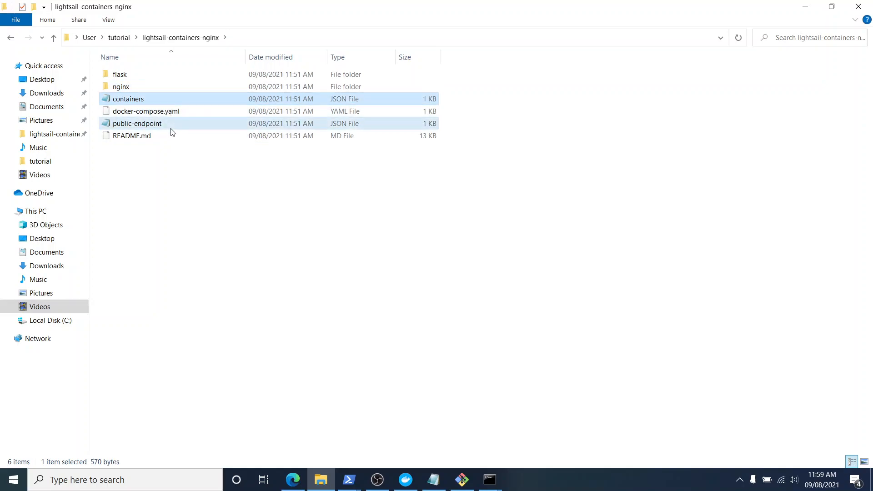
pyautogui.click(119, 38)
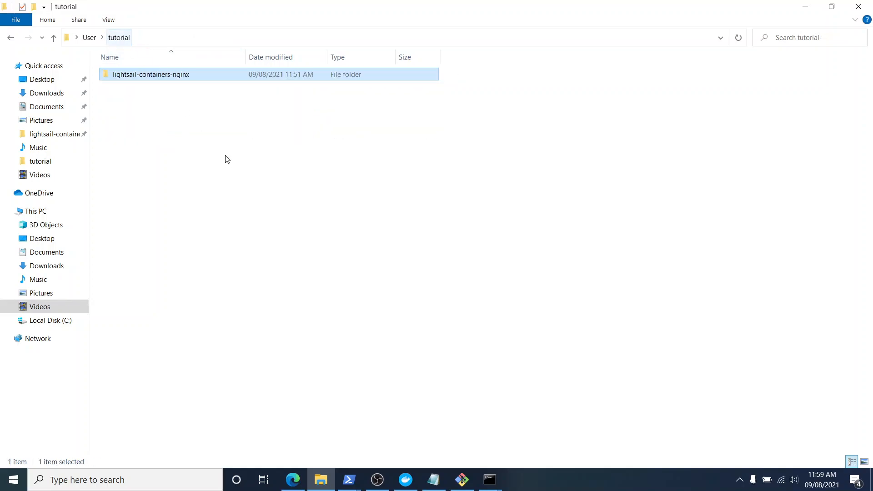
pyautogui.rightClick(226, 159)
pyautogui.click(293, 244)
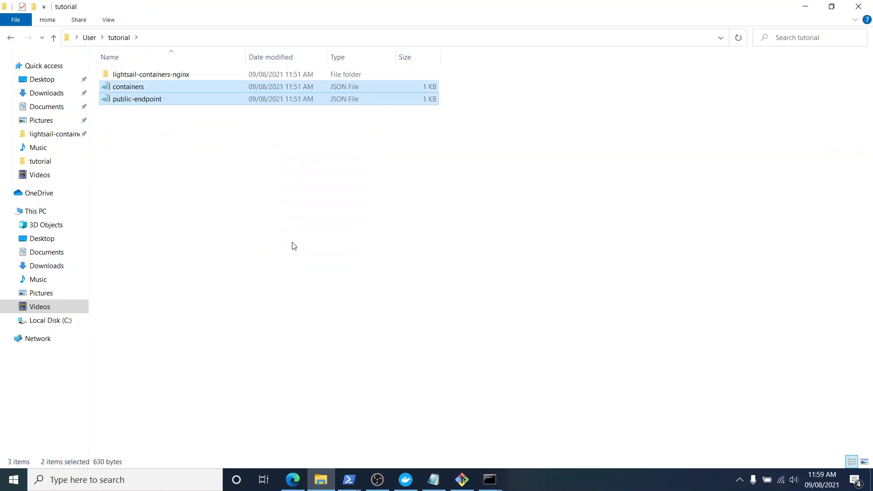
# Open the containers JSON file in the tutorial folder and copy the step 8.1 code block from the browser tutorial.
pyautogui.click(273, 168)
pyautogui.doubleClick(279, 86)
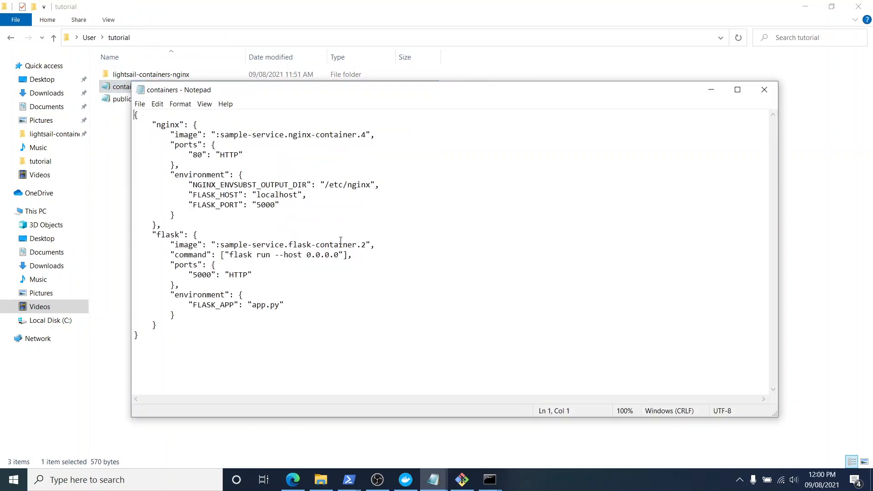
pyautogui.click(292, 480)
pyautogui.scroll(5, 454, 269)
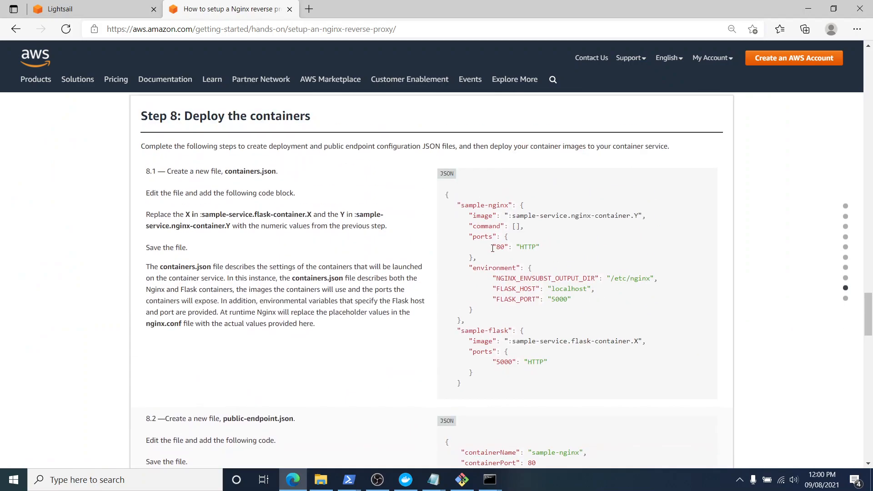
pyautogui.moveTo(447, 260); pyautogui.dragTo(477, 400)
pyautogui.hotkey('ctrl', 'c')
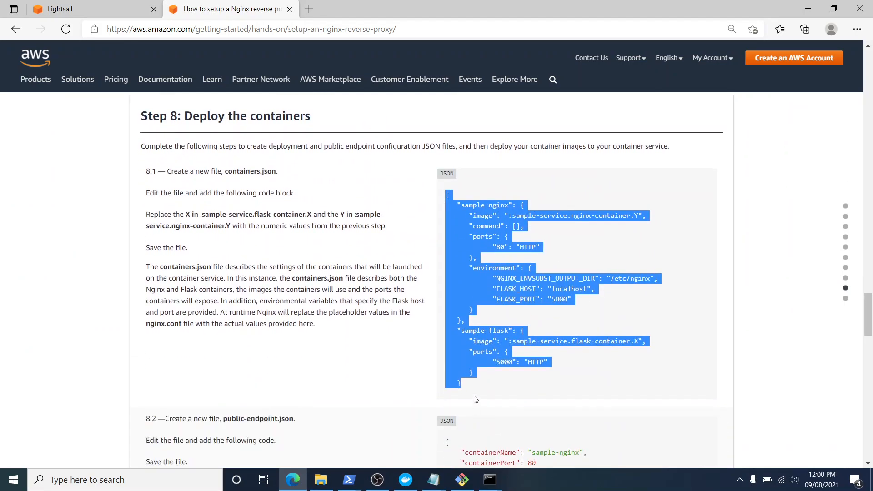
# Replace the whole content of the containers JSON file in Notepad with the copied step 8.1 code, save and close it.
pyautogui.click(321, 480)
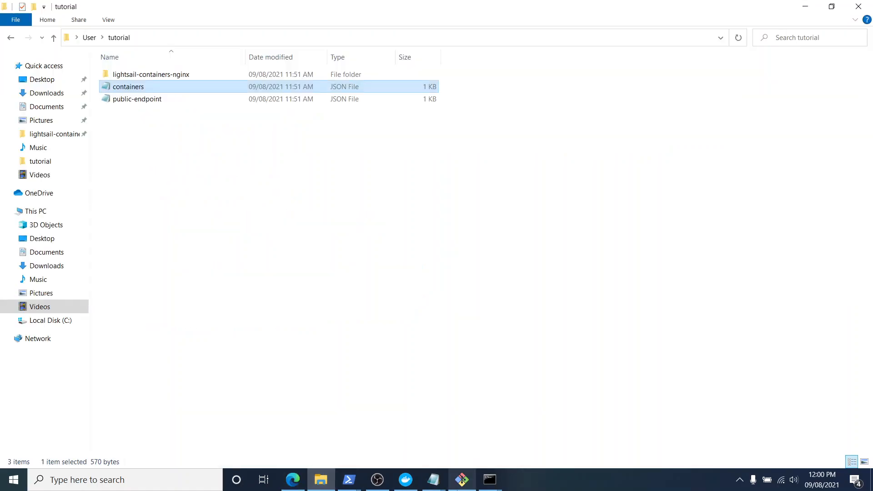
pyautogui.click(459, 489)
pyautogui.click(462, 486)
pyautogui.click(442, 485)
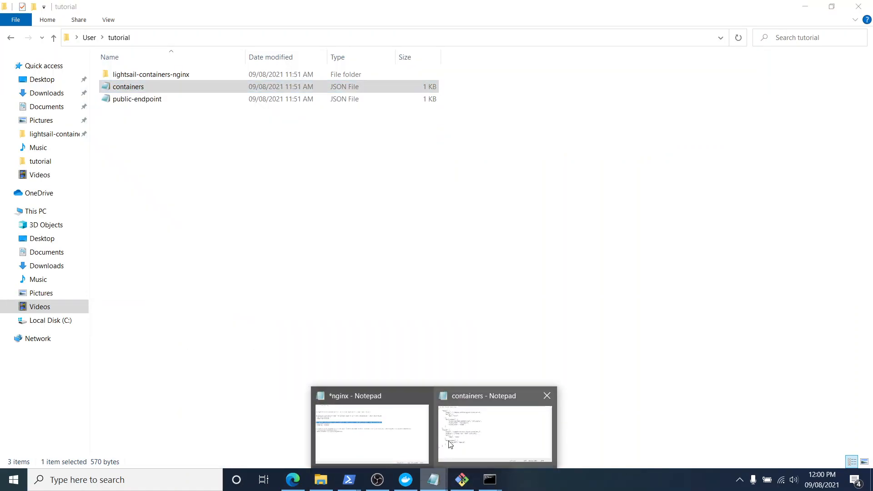
pyautogui.click(450, 444)
pyautogui.hotkey('ctrl', 'a')
pyautogui.hotkey('ctrl', 'v')
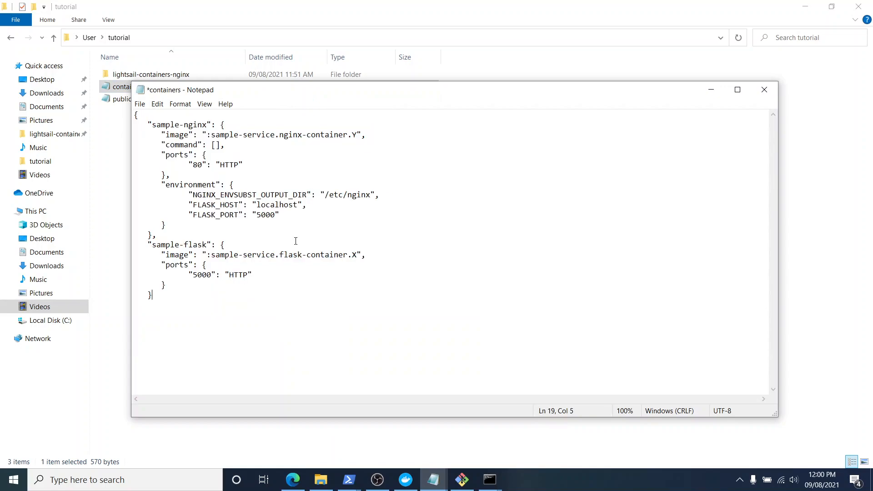
pyautogui.hotkey('ctrl', 's')
pyautogui.click(764, 90)
# Copy the step 8.2 code block for public-endpoint.json from the browser tutorial.
pyautogui.click(298, 481)
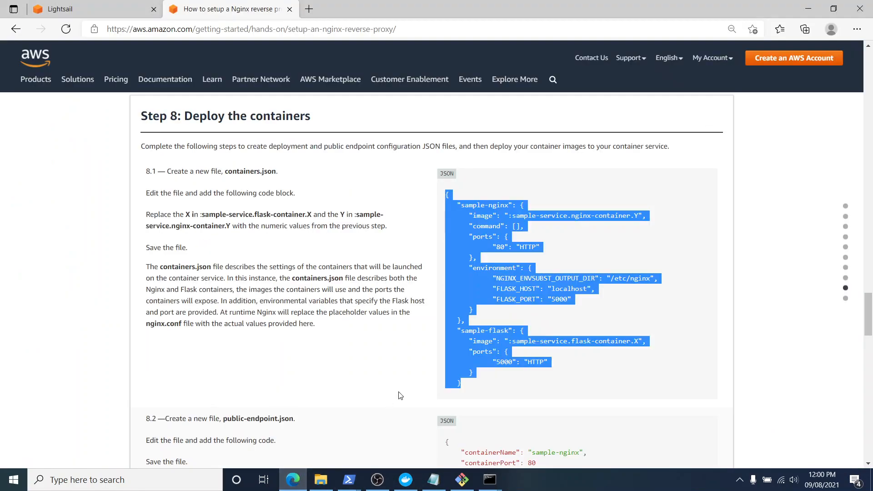
pyautogui.scroll(-3, 410, 364)
pyautogui.moveTo(445, 313); pyautogui.dragTo(456, 359)
pyautogui.hotkey('ctrl', 'c')
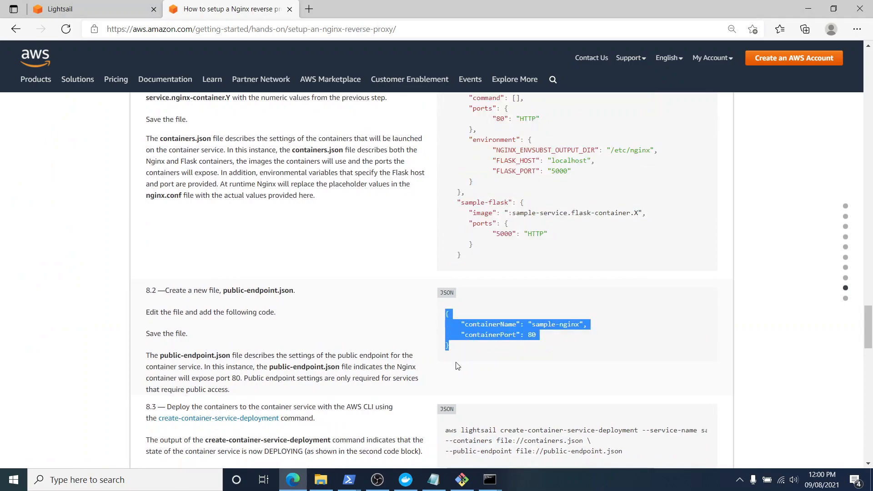
# Replace the content of the public-endpoint JSON file with the copied code, save and close it, and refresh the tutorial folder.
pyautogui.click(321, 480)
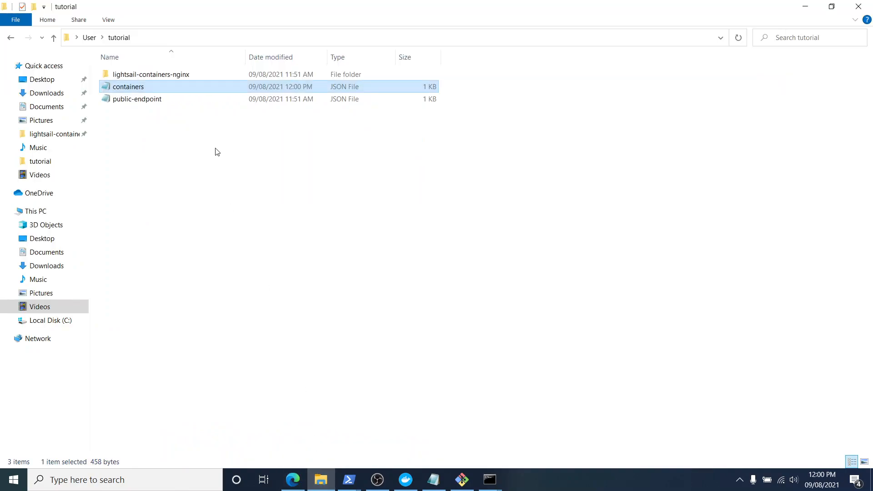
pyautogui.click(211, 100)
pyautogui.rightClick(211, 105)
pyautogui.click(239, 129)
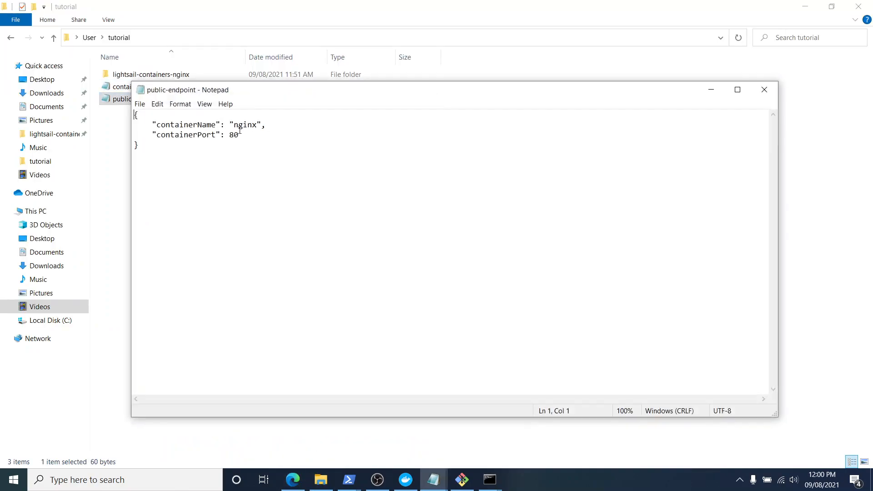
pyautogui.hotkey('ctrl', 'a')
pyautogui.hotkey('ctrl', 'v')
pyautogui.hotkey('ctrl', 's')
pyautogui.click(764, 89)
pyautogui.rightClick(381, 304)
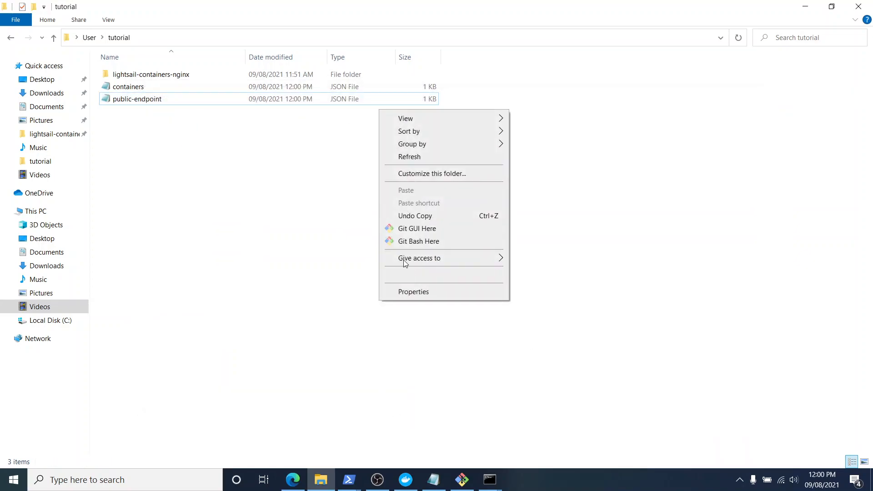
pyautogui.click(419, 157)
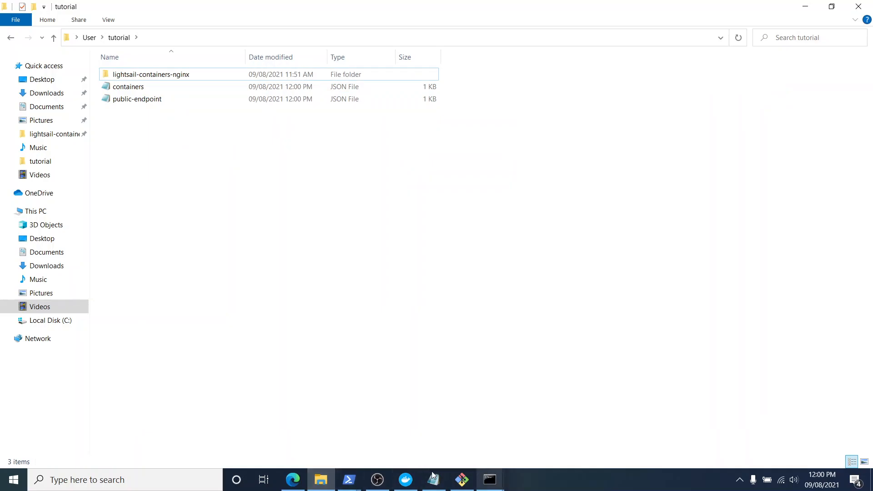
# Read tutorial step 8.3 in the browser on deploying the containers with the create-container-service-deployment command.
pyautogui.click(293, 480)
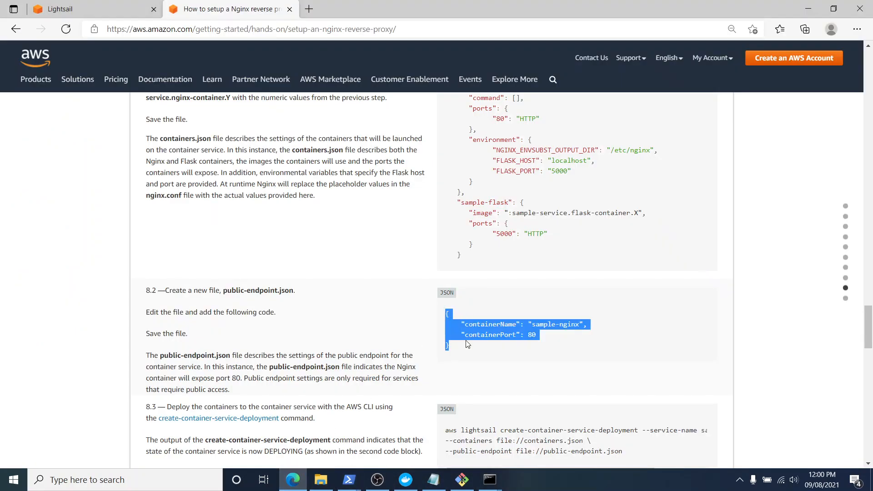
pyautogui.scroll(-3, 525, 245)
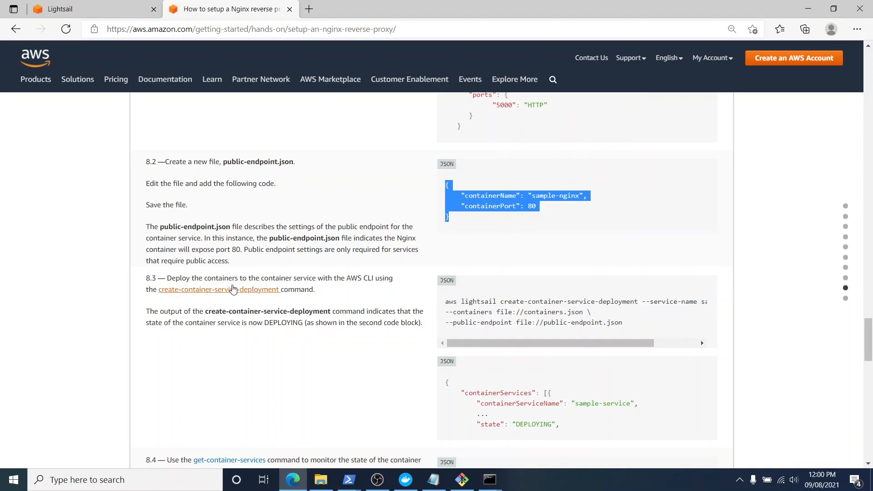
pyautogui.moveTo(216, 278); pyautogui.dragTo(394, 282)
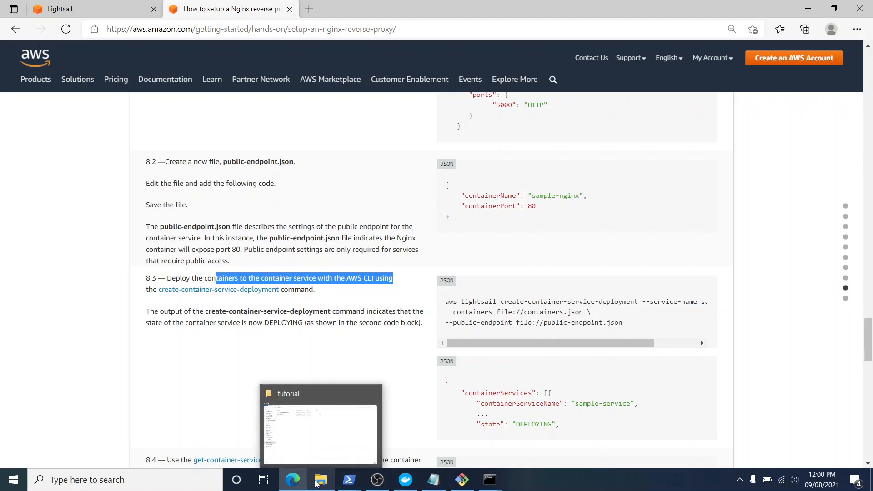
# In the PowerShell window used for the image pushes, move up to the tutorial folder with cd..
pyautogui.moveTo(349, 480)
pyautogui.click(398, 444)
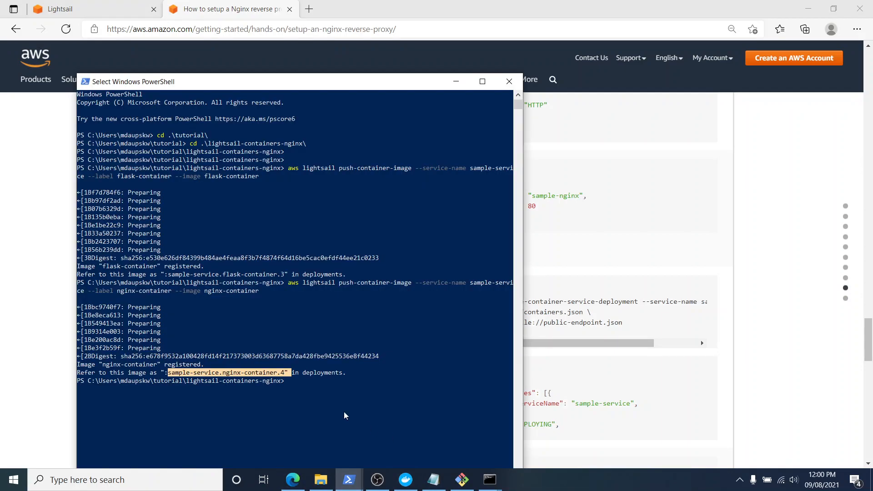
pyautogui.scroll(-2, 294, 426)
pyautogui.write('cd..')
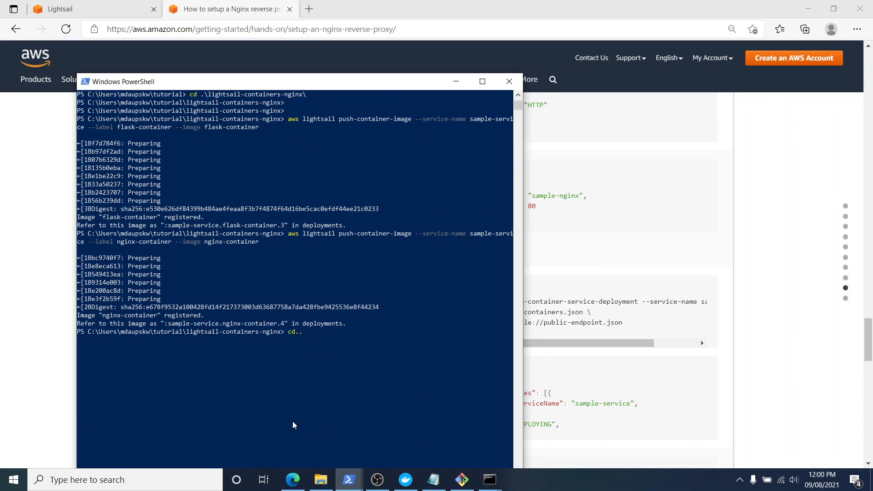
pyautogui.press('Return')
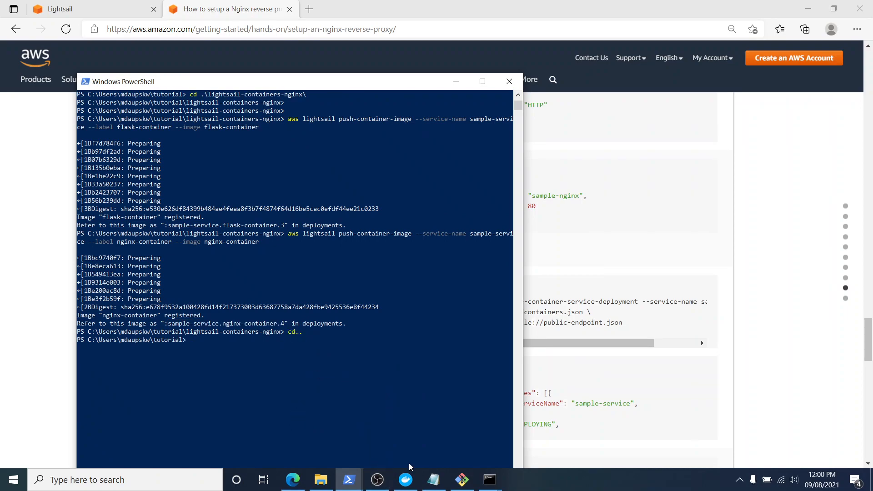
# Copy the single-line create-container-service-deployment command from the nginx Notepad notes and check the pushed image numbers in PowerShell.
pyautogui.click(434, 480)
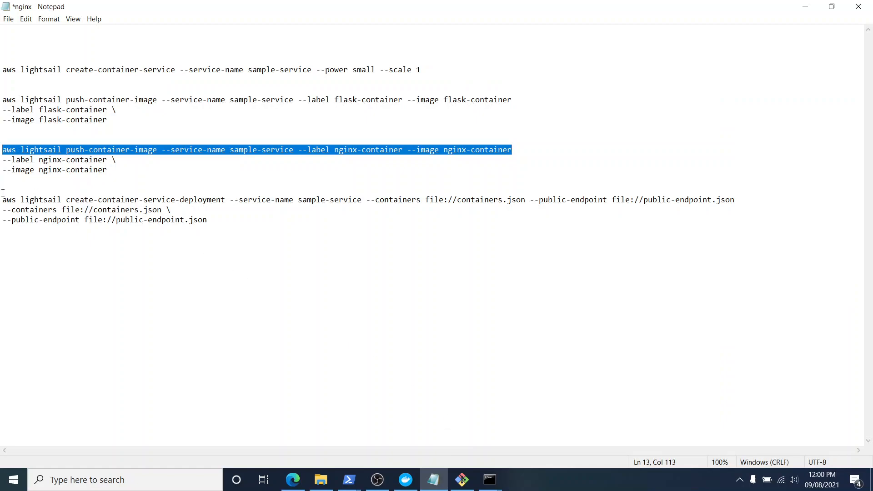
pyautogui.moveTo(4, 202); pyautogui.dragTo(733, 203)
pyautogui.hotkey('ctrl', 'c')
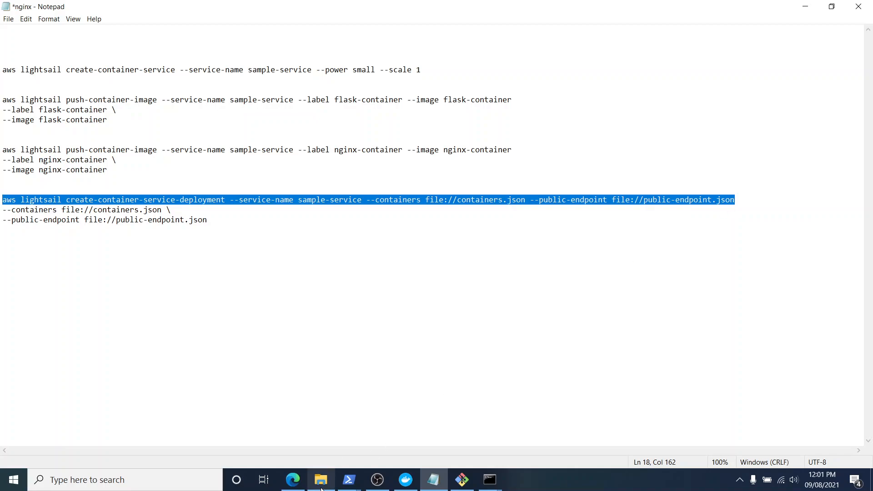
pyautogui.moveTo(349, 480)
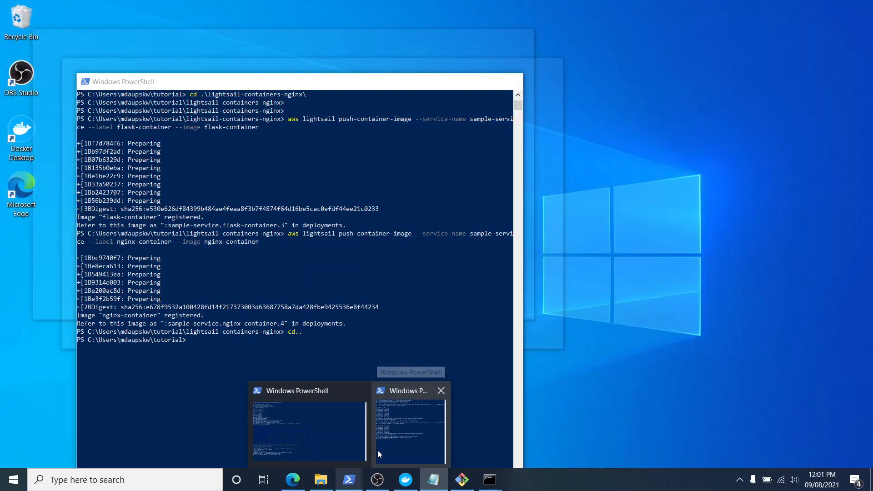
pyautogui.click(377, 450)
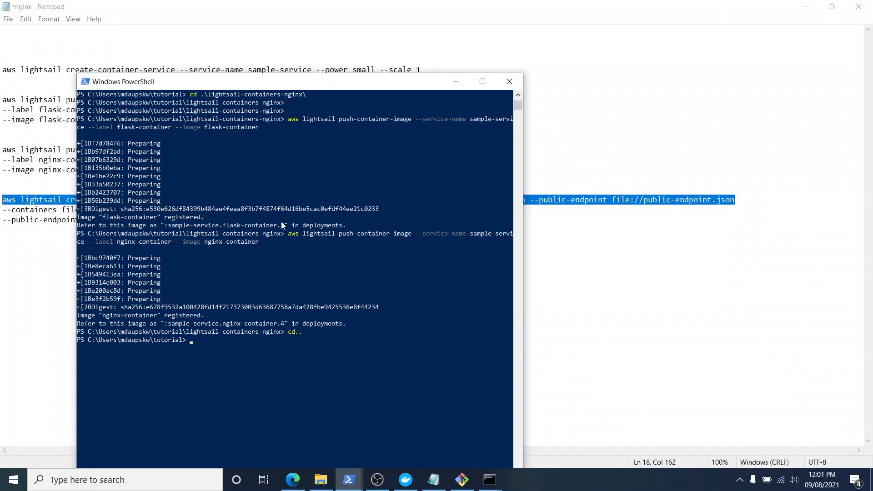
# In the containers JSON file, set the image references to flask-container.3 and nginx-container.4, and save the file.
pyautogui.click(320, 480)
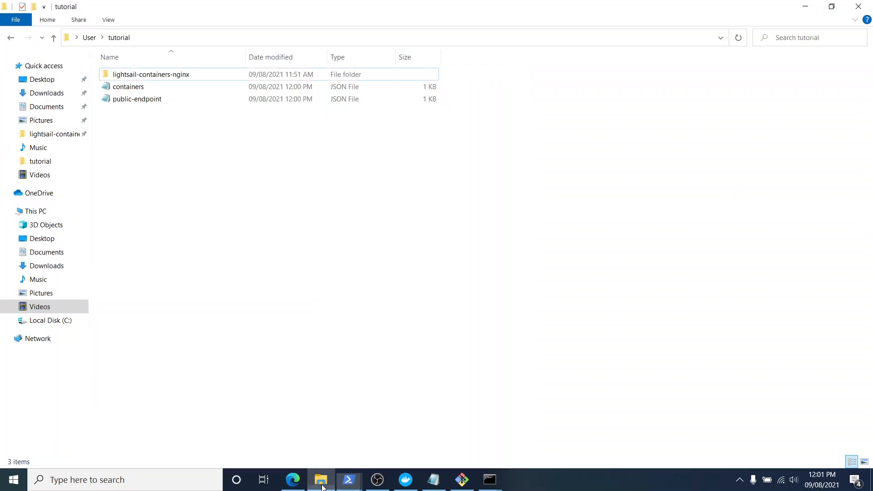
pyautogui.rightClick(206, 91)
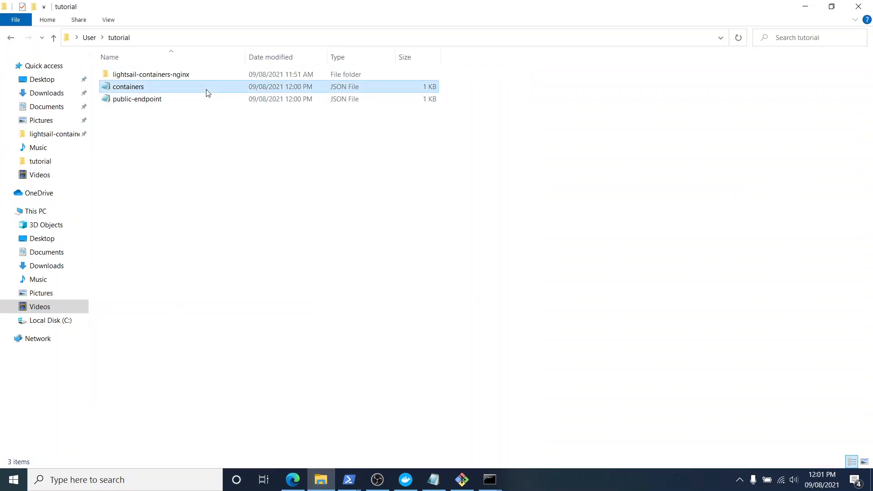
pyautogui.doubleClick(176, 91)
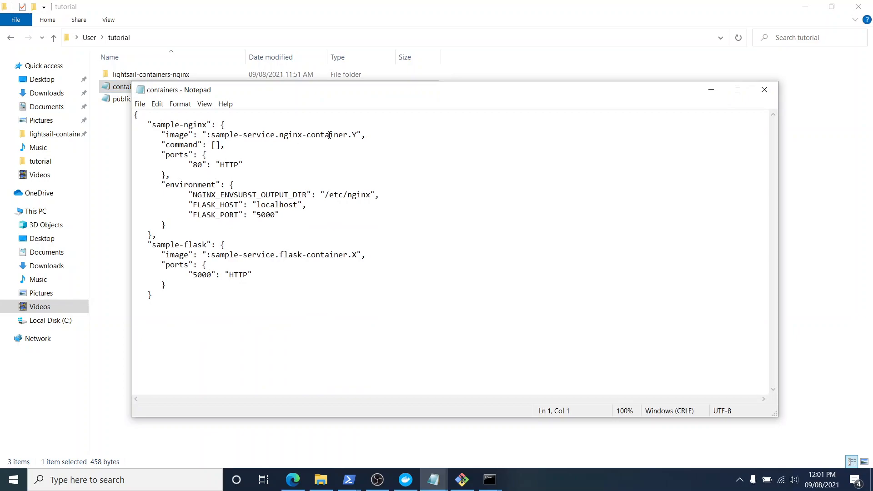
pyautogui.moveTo(354, 255); pyautogui.dragTo(358, 256)
pyautogui.write('3')
pyautogui.moveTo(351, 139); pyautogui.dragTo(359, 138)
pyautogui.hotkey('ctrl', 's')
# Add the missing closing brace on a new line at the end of the containers JSON file, save and close it.
pyautogui.click(207, 298)
pyautogui.press('Return')
pyautogui.hotkey('ctrl', 's')
pyautogui.click(763, 91)
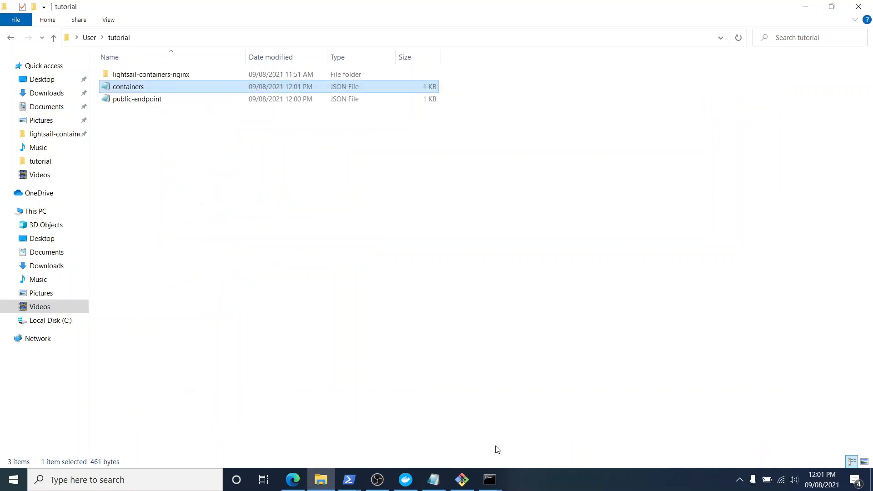
# Compare the deployment command in the Notepad notes with the tutorial's multi-line step 8.3 version and its line-continuation backslash.
pyautogui.click(440, 479)
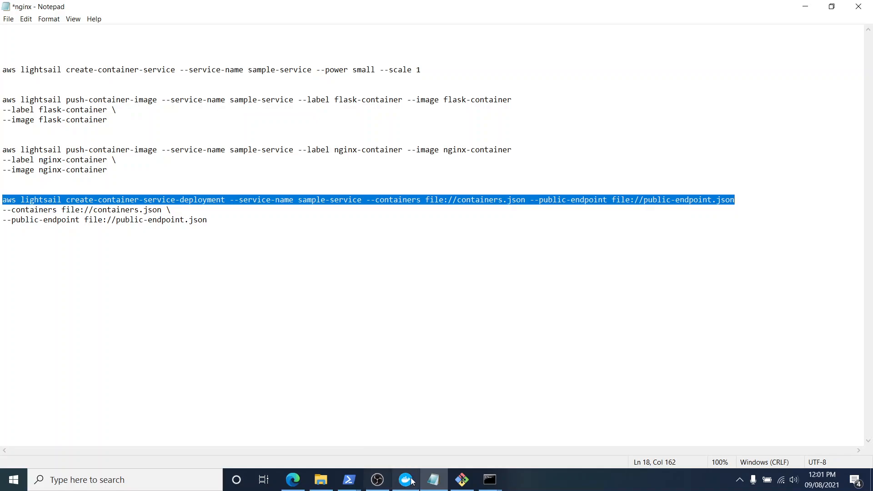
pyautogui.click(293, 480)
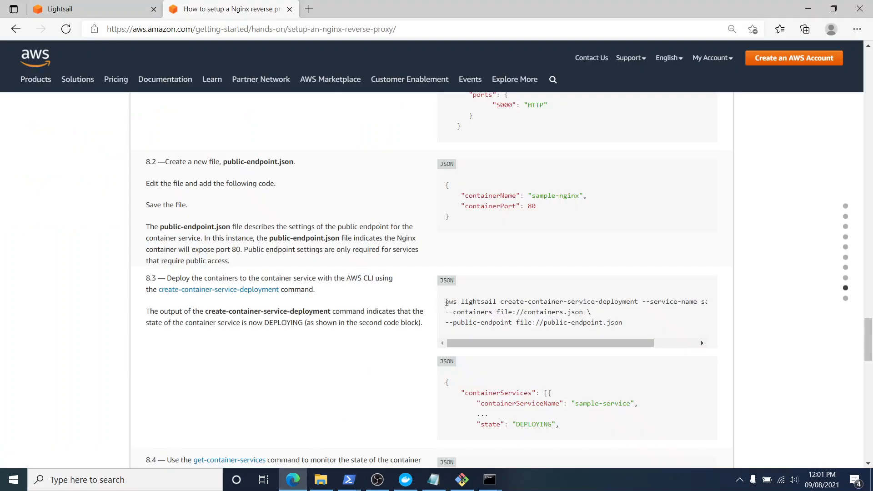
pyautogui.moveTo(445, 301); pyautogui.dragTo(595, 324)
pyautogui.click(597, 324)
pyautogui.doubleClick(588, 312)
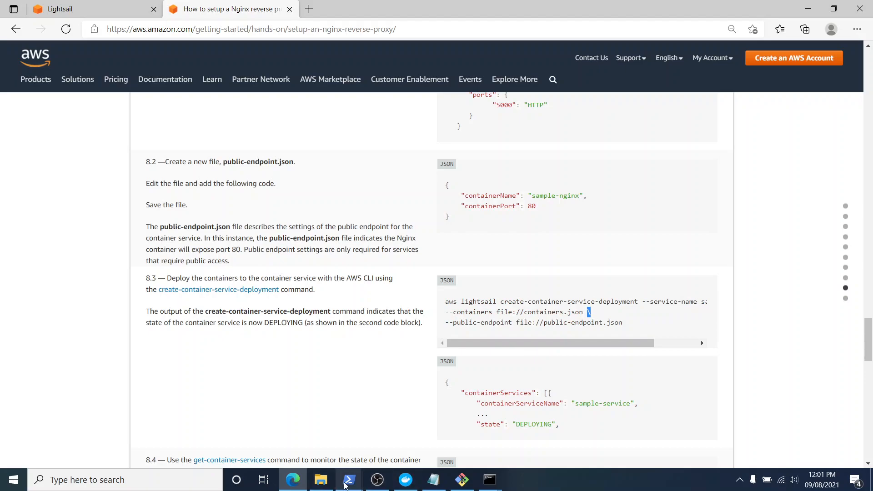
# Run the copied create-container-service-deployment command for sample-service in PowerShell and check the service and deployment states in its output.
pyautogui.click(347, 483)
pyautogui.rightClick(298, 381)
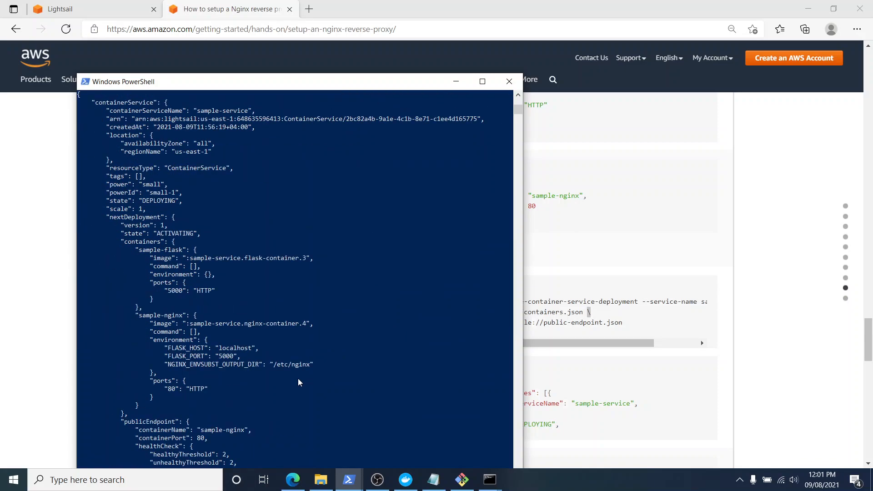
pyautogui.scroll(2, 300, 381)
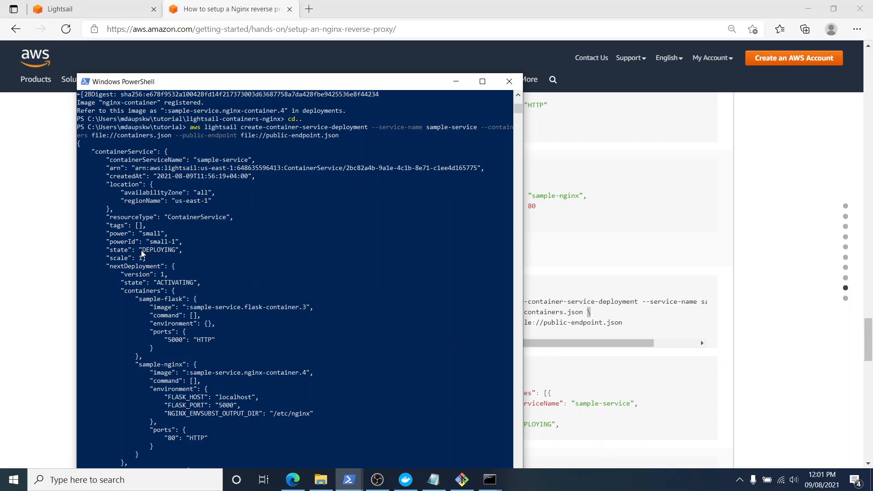
pyautogui.moveTo(141, 250); pyautogui.dragTo(177, 251)
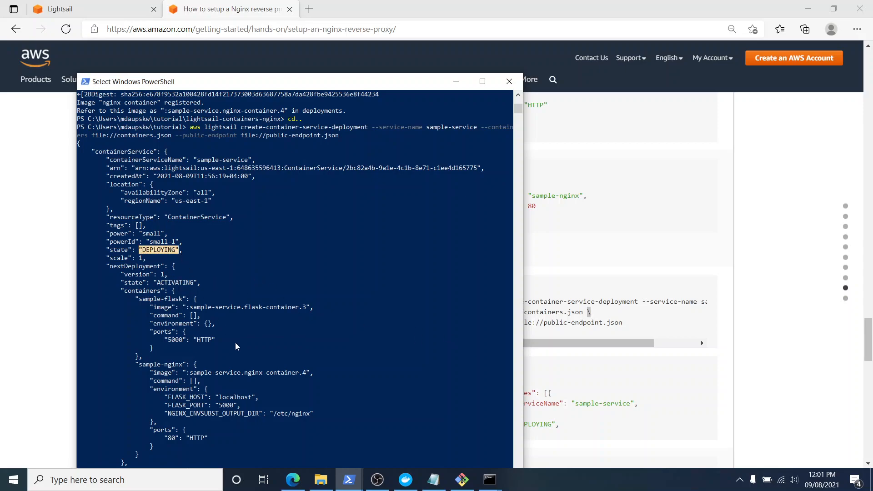
pyautogui.scroll(-2, 236, 347)
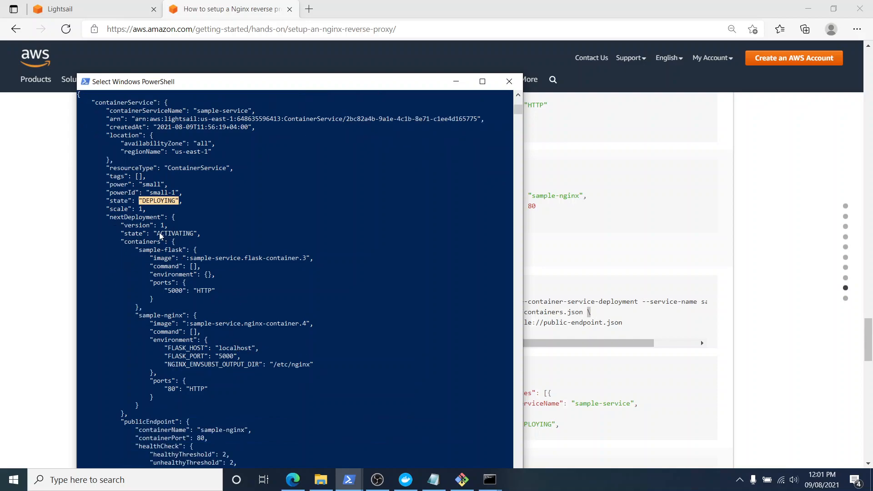
pyautogui.moveTo(155, 233); pyautogui.dragTo(210, 240)
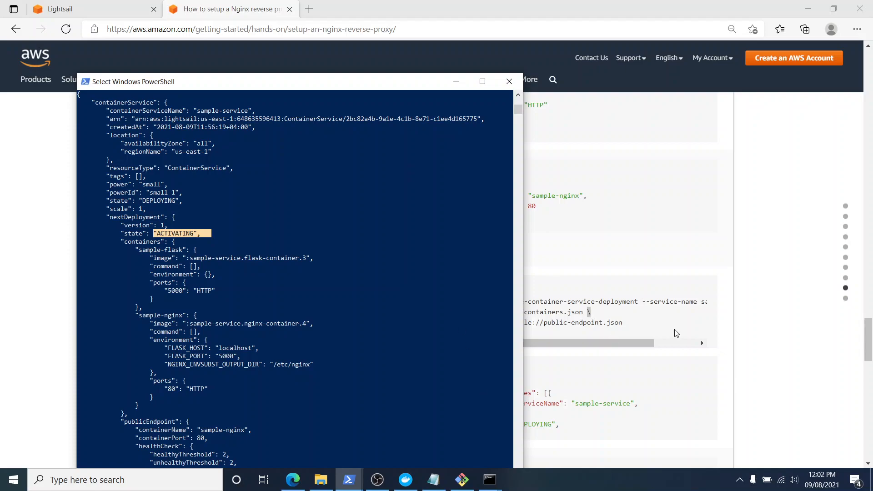
# Review the expected service state in tutorial step 8.3 and the monitoring instructions in step 8.4.
pyautogui.click(779, 380)
pyautogui.scroll(-2, 534, 387)
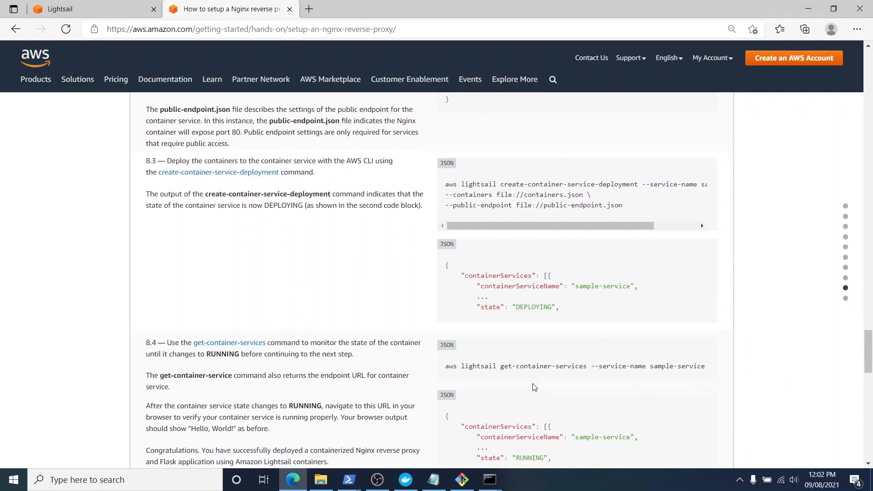
pyautogui.moveTo(518, 296); pyautogui.dragTo(551, 296)
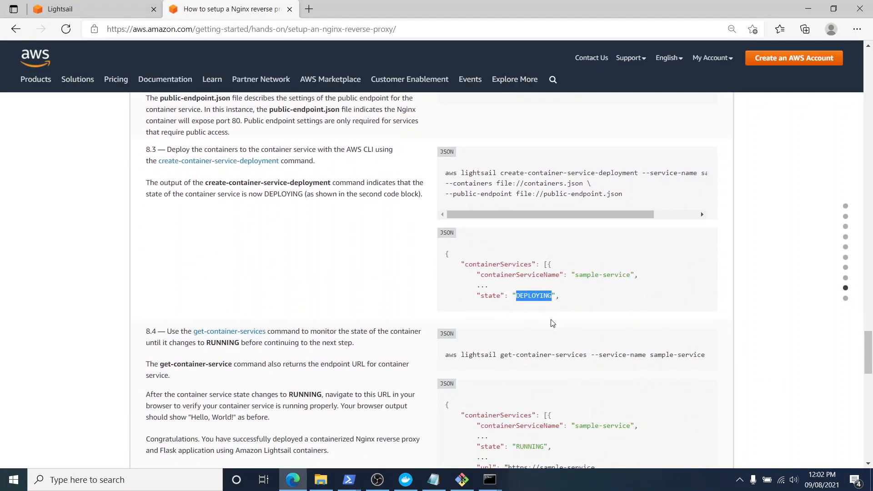
pyautogui.scroll(-3, 593, 369)
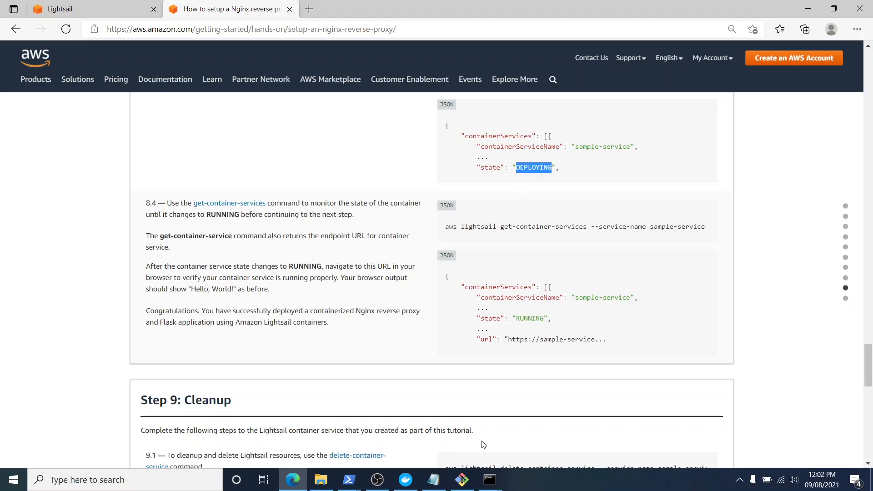
# Switch to the sample-service deployments page in Lightsail, reload it twice over time and check the deployment version's status.
pyautogui.hotkey('ctrl', 'Tab')
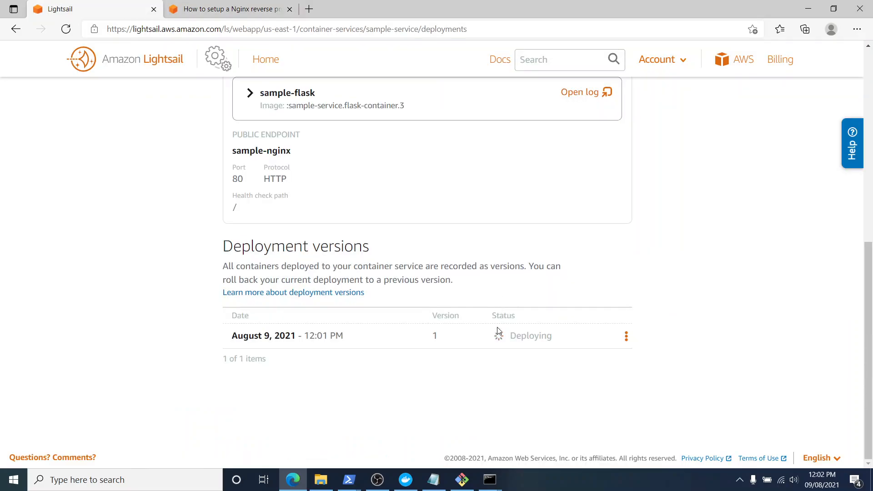
pyautogui.click(60, 30)
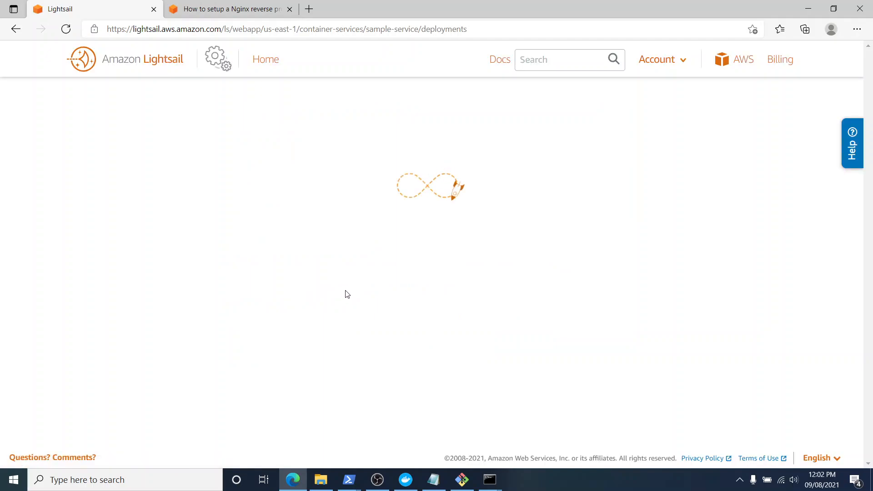
pyautogui.scroll(-7, 384, 308)
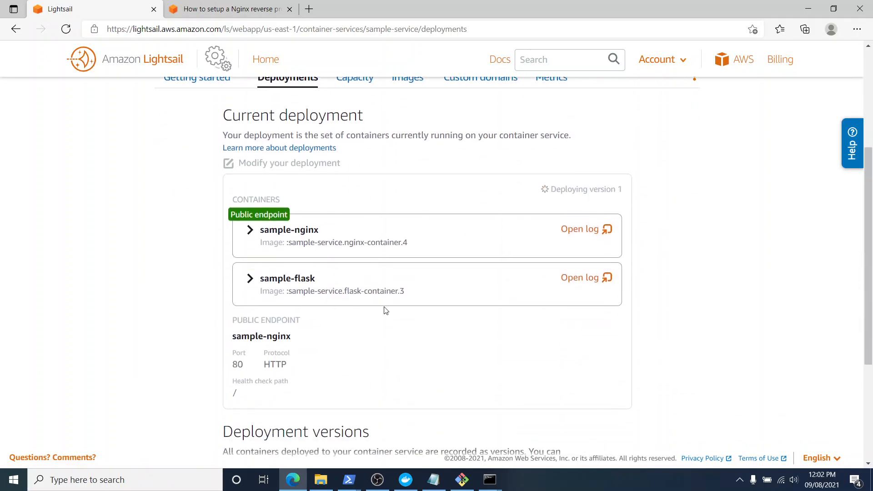
pyautogui.scroll(4, 604, 423)
pyautogui.scroll(-5, 604, 423)
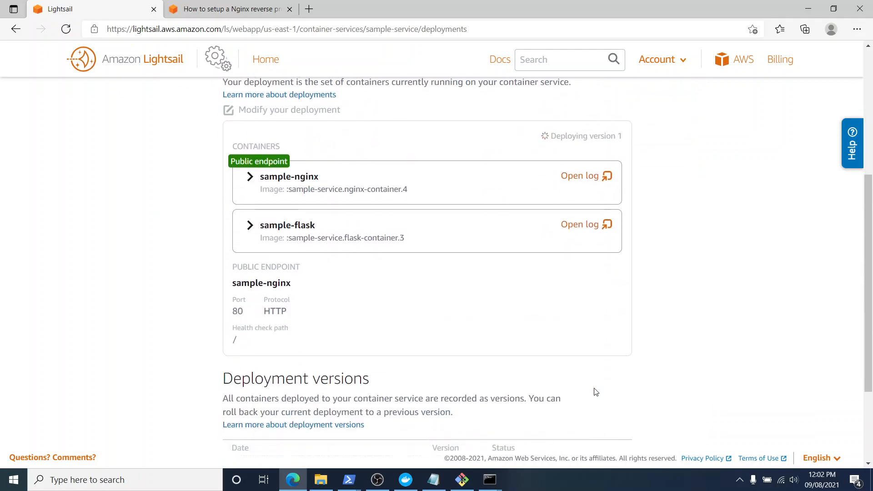
pyautogui.moveTo(510, 340); pyautogui.dragTo(563, 343)
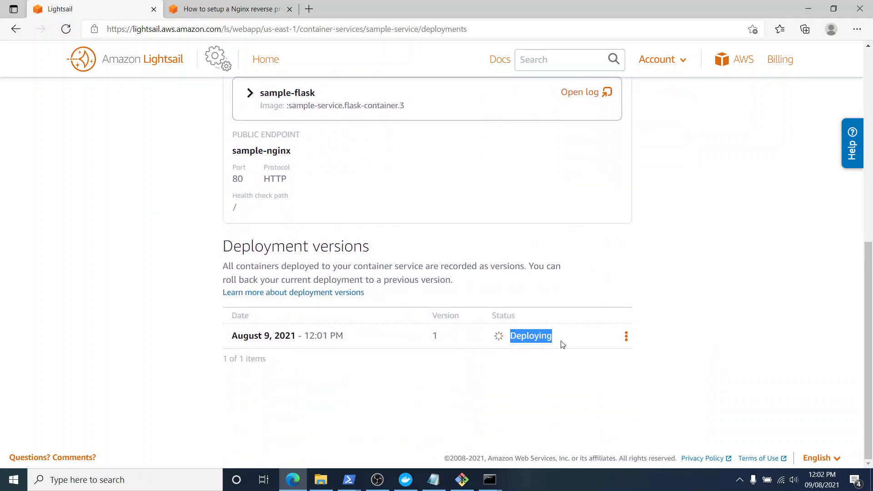
pyautogui.click(564, 380)
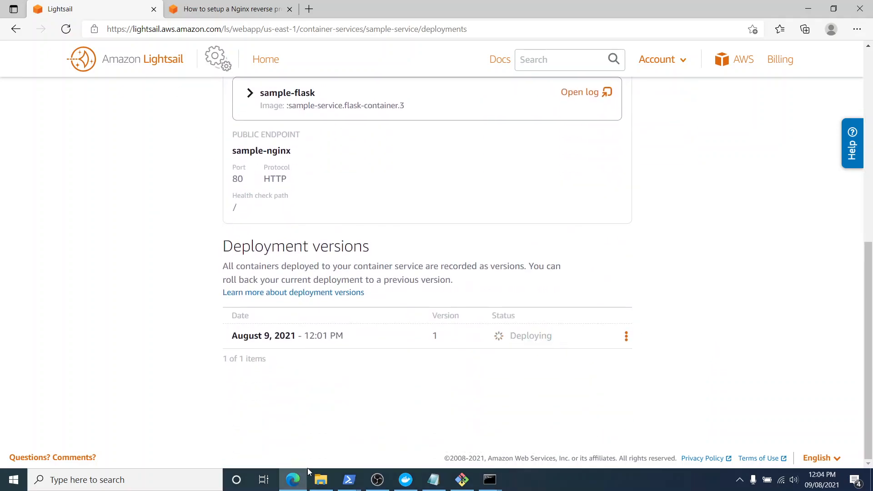
pyautogui.click(65, 29)
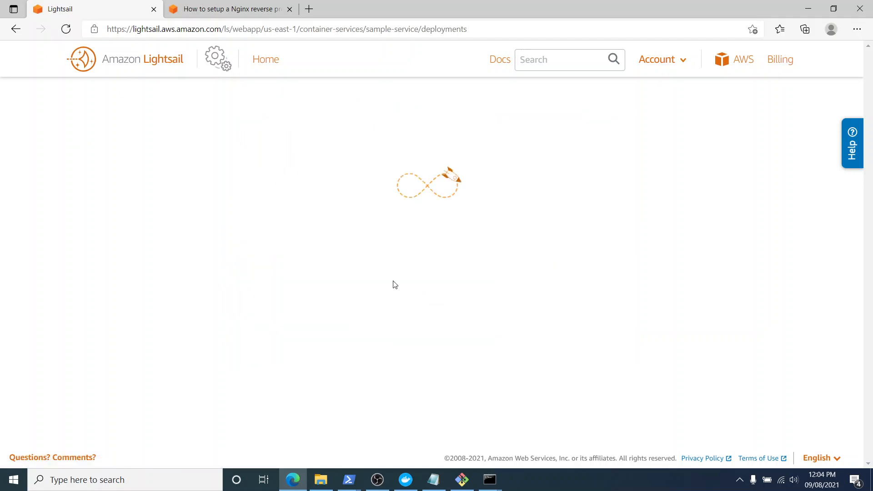
pyautogui.scroll(-10, 395, 284)
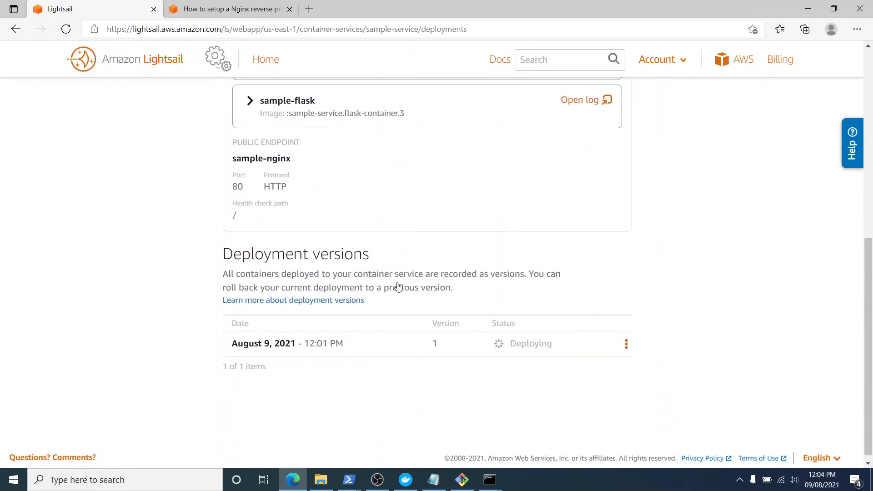
# Copy the get-container-services command for sample-service from step 8.4 of the tutorial.
pyautogui.click(249, 17)
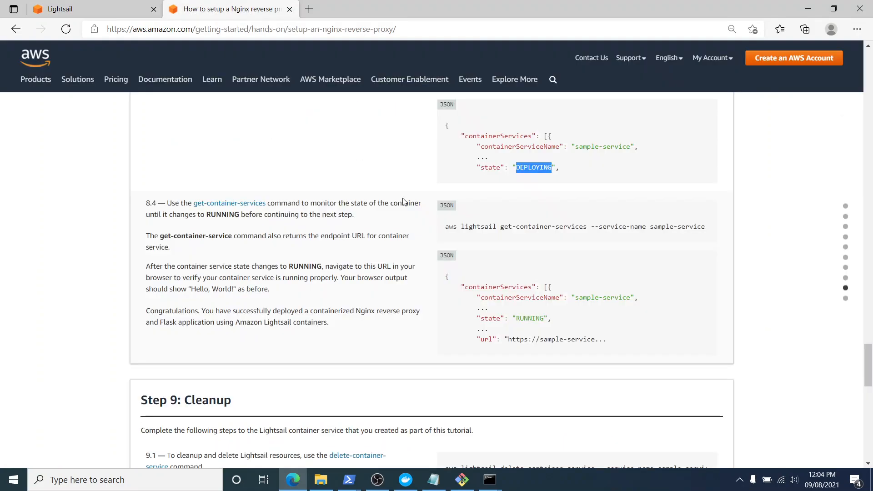
pyautogui.scroll(-1, 447, 263)
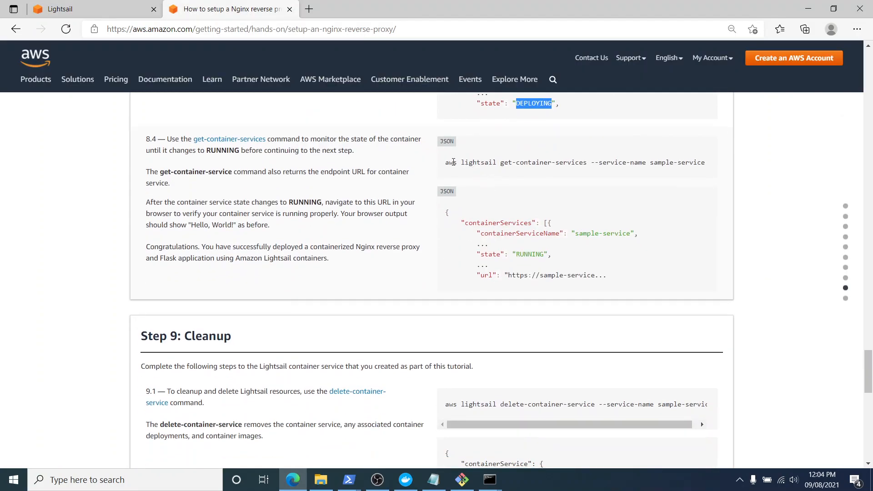
pyautogui.moveTo(447, 163); pyautogui.dragTo(708, 164)
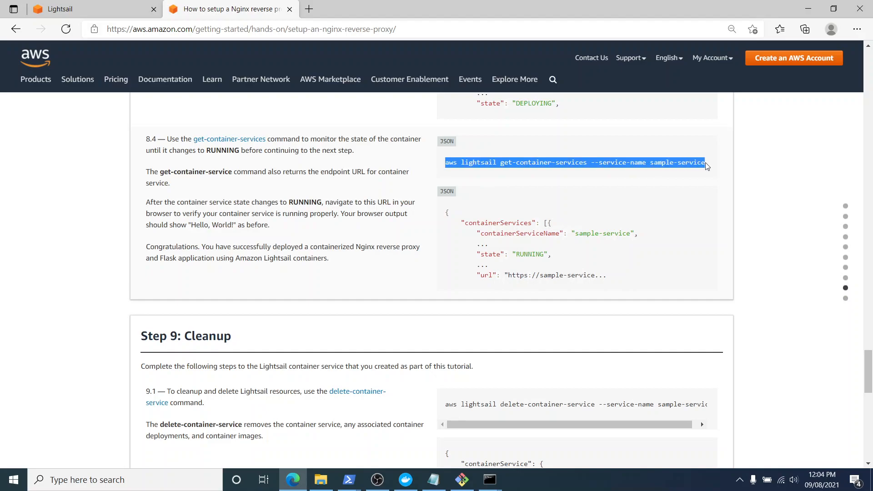
pyautogui.rightClick(689, 162)
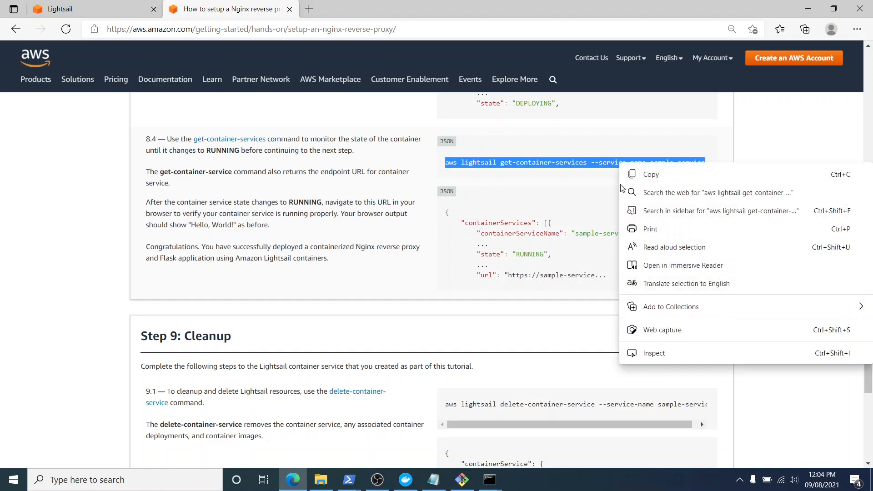
pyautogui.click(661, 183)
pyautogui.scroll(-3, 542, 296)
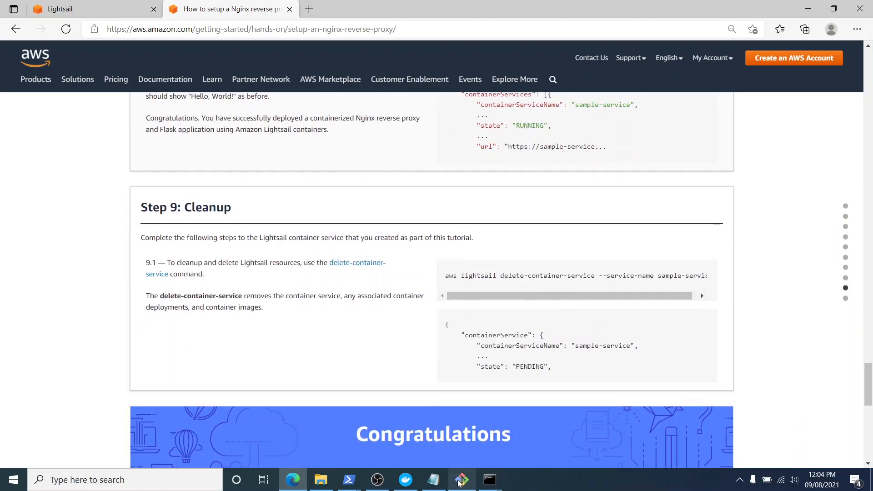
# Switch to PowerShell and run the copied aws lightsail get-container-services command for sample-service.
pyautogui.click(356, 485)
pyautogui.click(394, 428)
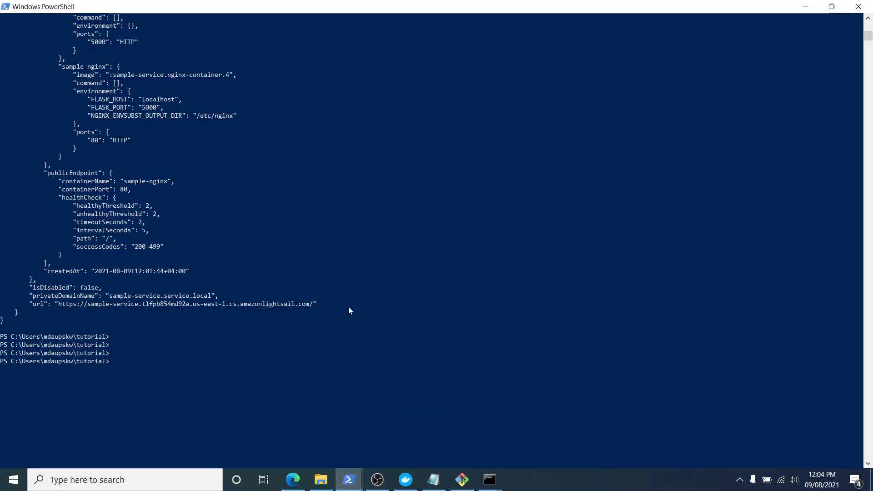
pyautogui.rightClick(294, 367)
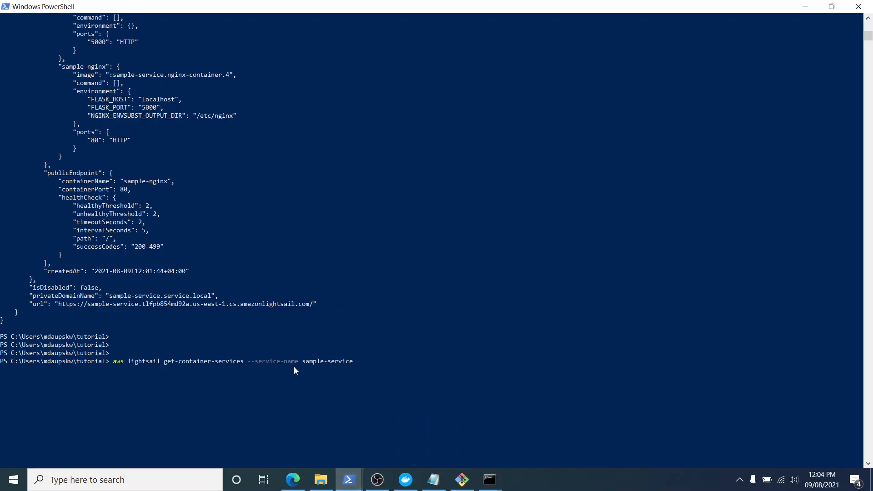
pyautogui.press('Return')
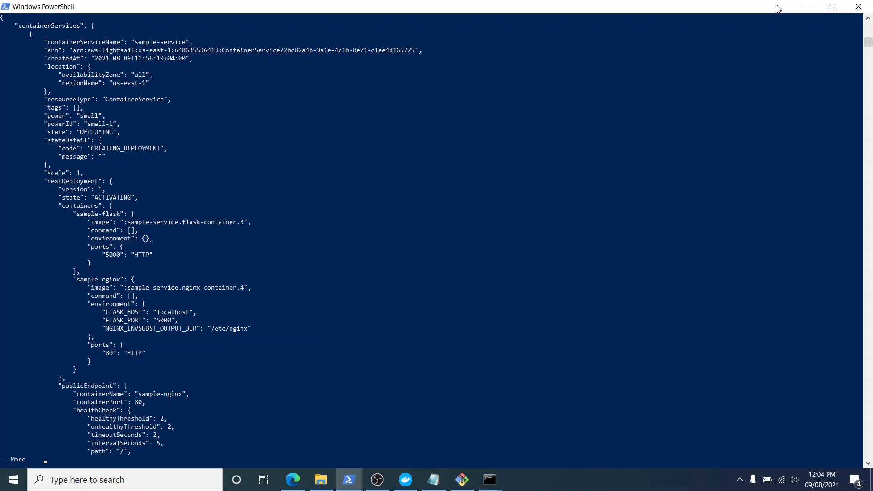
# Return to the Lightsail deployments page and check the service status and the status of deployment version 1.
pyautogui.click(800, 13)
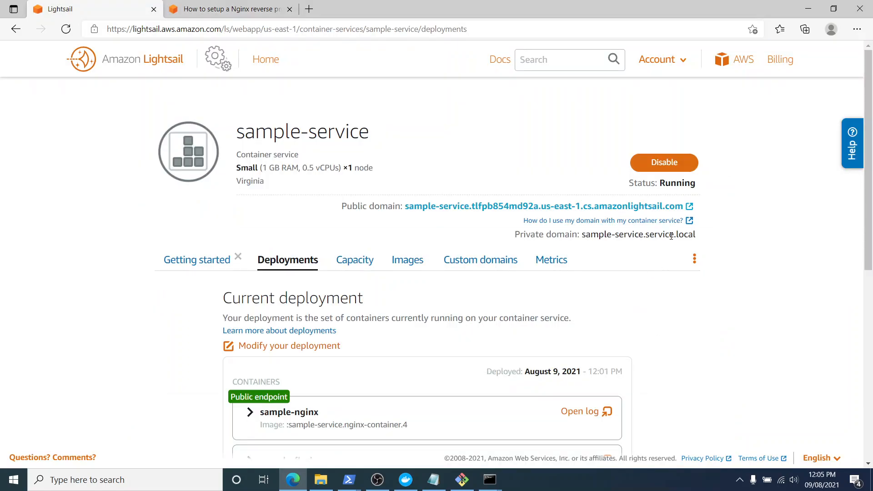
pyautogui.doubleClick(668, 184)
pyautogui.click(717, 337)
pyautogui.scroll(-5, 631, 367)
pyautogui.scroll(2, 301, 429)
pyautogui.scroll(-3, 318, 408)
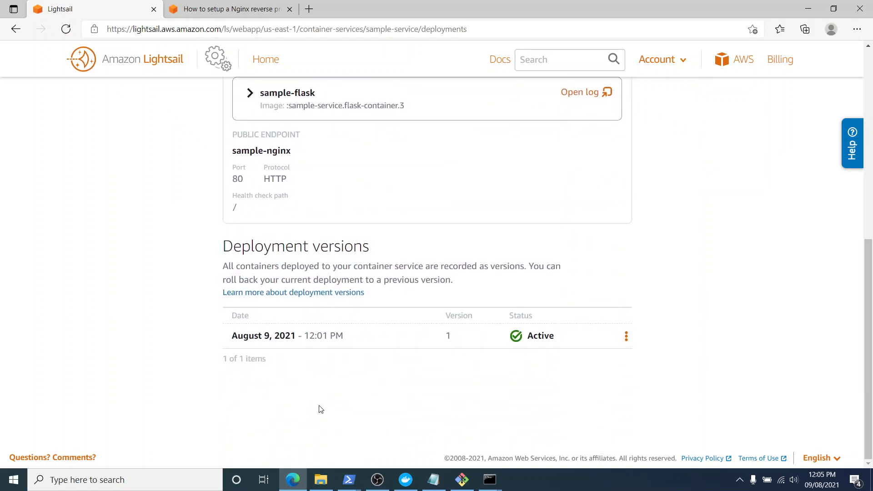
pyautogui.moveTo(529, 339); pyautogui.dragTo(560, 338)
# Switch back to PowerShell and page through the remaining get-container-services output to get back to the prompt.
pyautogui.click(490, 479)
pyautogui.moveTo(348, 479)
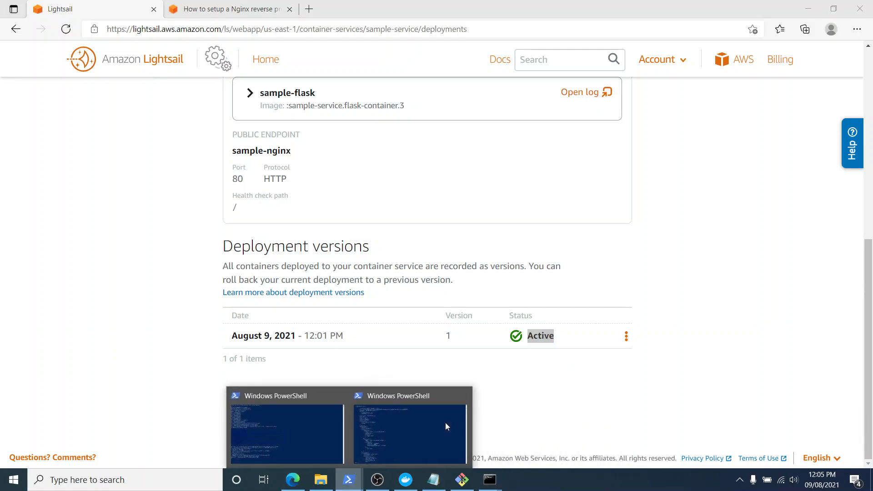
pyautogui.click(446, 422)
pyautogui.press('Return')
pyautogui.press('Return')
pyautogui.press('Return')
pyautogui.press('Return')
pyautogui.press('Return')
pyautogui.press('Return')
pyautogui.press('Return')
pyautogui.press('Return')
pyautogui.press('Return')
pyautogui.press('Return')
pyautogui.press('Return')
pyautogui.press('Return')
pyautogui.press('Return')
pyautogui.press('Return')
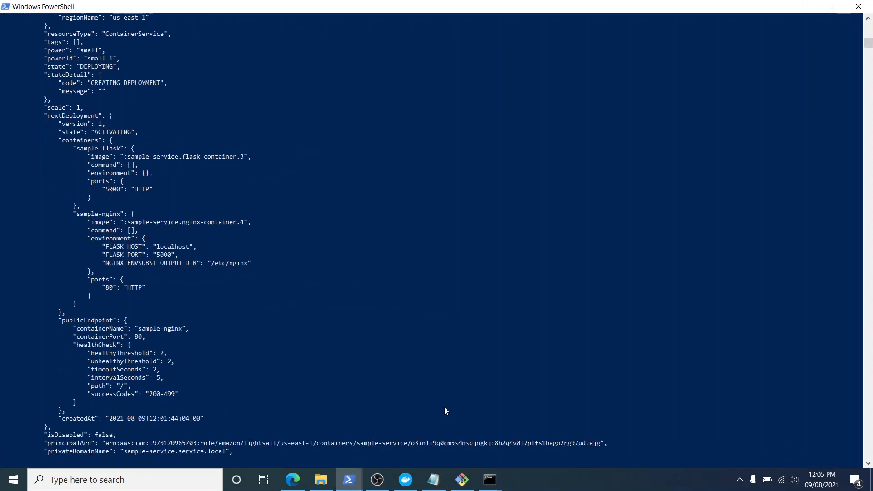
pyautogui.press('Return')
pyautogui.press('Return')
pyautogui.press('Return')
pyautogui.press('Return')
pyautogui.press('Return')
pyautogui.press('Return')
pyautogui.press('Return')
# Rerun get-container-services for sample-service and check the service state and the current deployment state in the output.
pyautogui.press('Up')
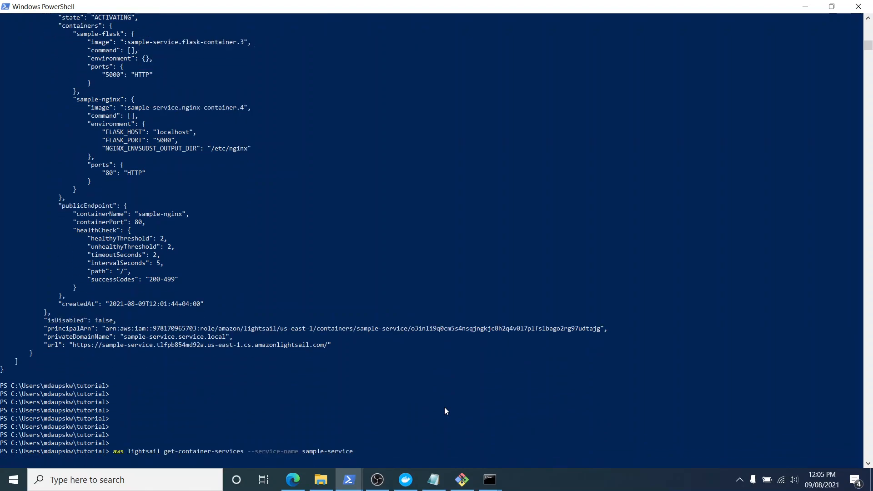
pyautogui.press('Return')
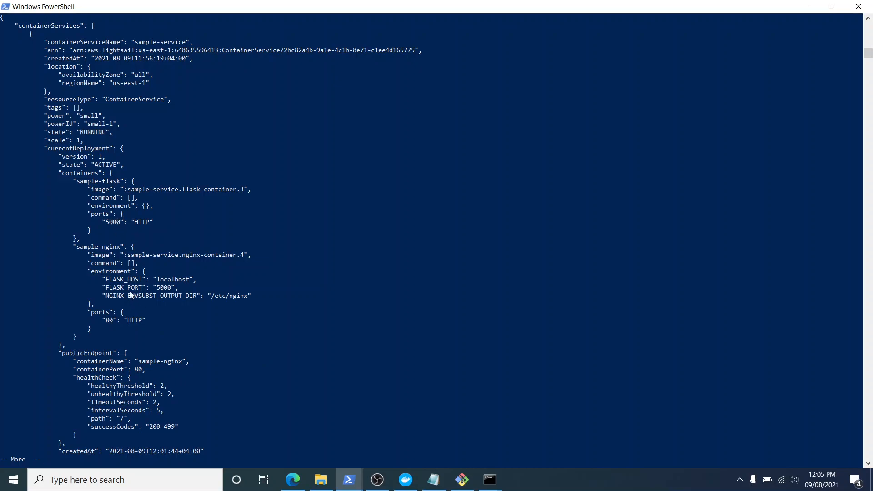
pyautogui.click(94, 164)
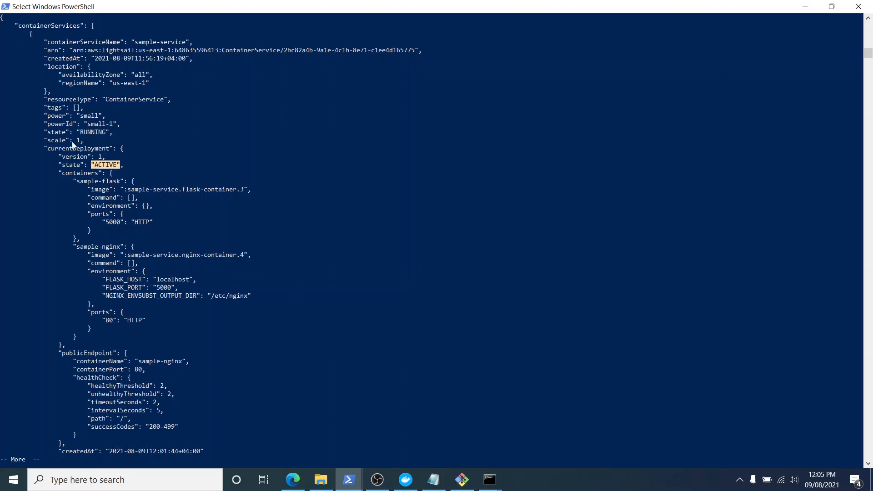
pyautogui.moveTo(77, 135); pyautogui.dragTo(119, 135)
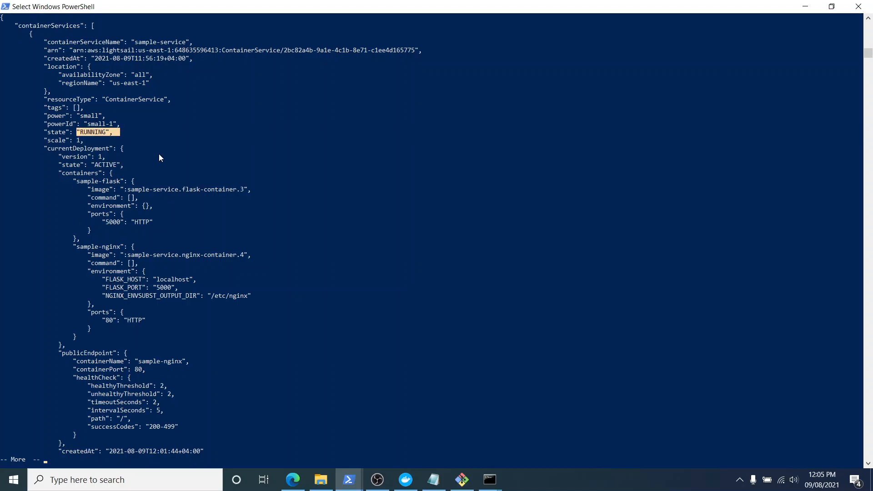
pyautogui.click(354, 412)
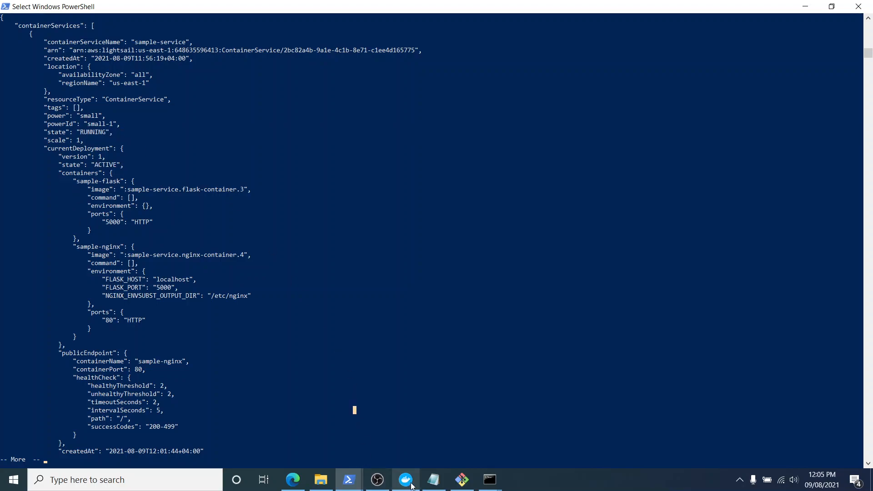
# Switch to the sample-service page in Lightsail and open its public domain link.
pyautogui.click(293, 480)
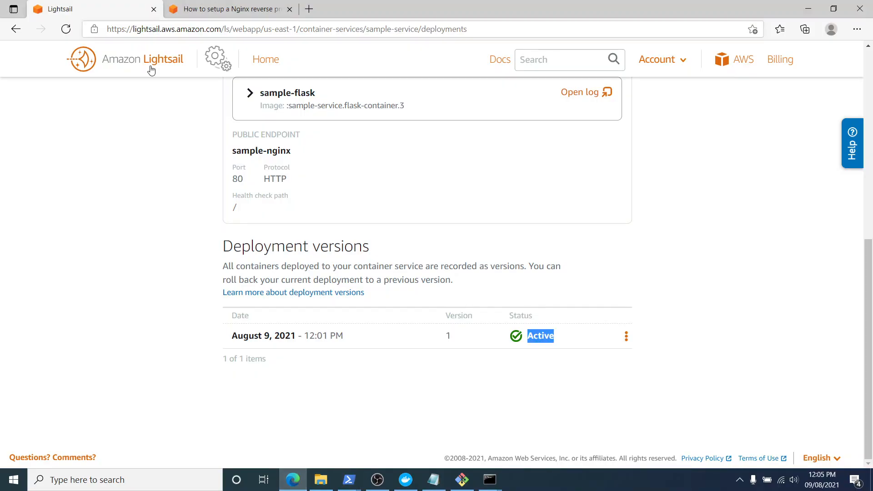
pyautogui.scroll(10, 229, 197)
pyautogui.moveTo(236, 130); pyautogui.dragTo(397, 139)
pyautogui.scroll(-3, 368, 273)
pyautogui.scroll(2, 390, 259)
pyautogui.scroll(1, 390, 259)
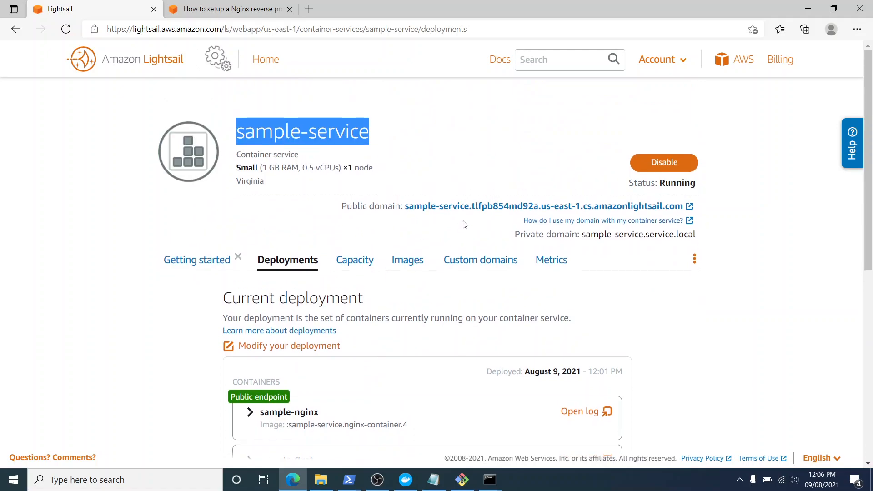
pyautogui.click(473, 209)
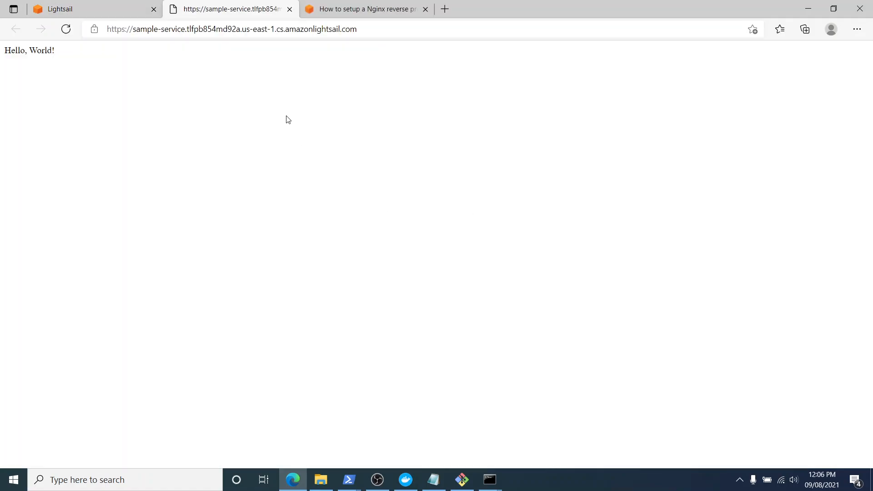
# Check the text served at the public domain against the response expected from the Flask app.
pyautogui.moveTo(63, 61); pyautogui.dragTo(1, 57)
pyautogui.click(44, 72)
pyautogui.moveTo(68, 56); pyautogui.dragTo(1, 58)
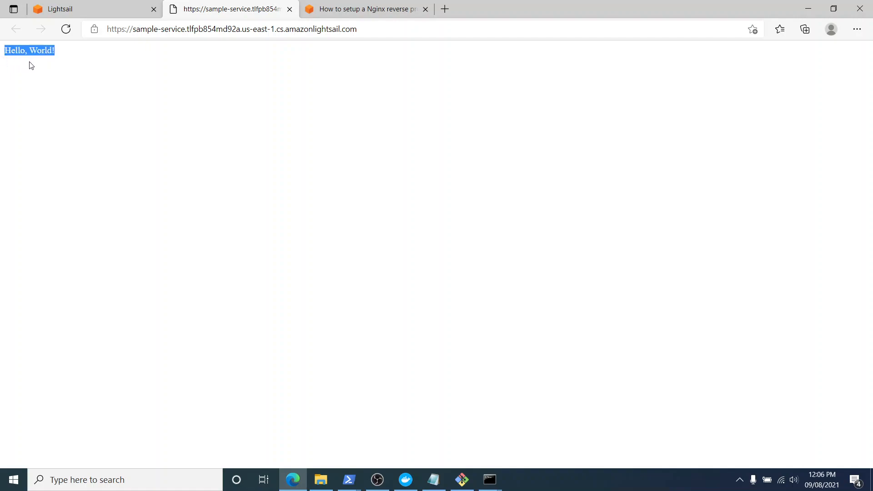
pyautogui.click(85, 71)
# Go back to the Lightsail deployments page and review the deployed containers and their public endpoint settings.
pyautogui.click(99, 6)
pyautogui.scroll(-5, 402, 231)
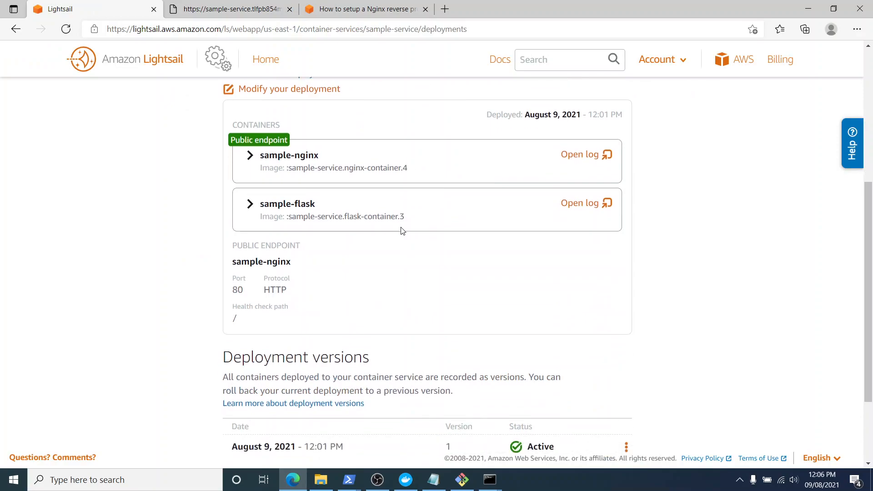
pyautogui.scroll(4, 403, 230)
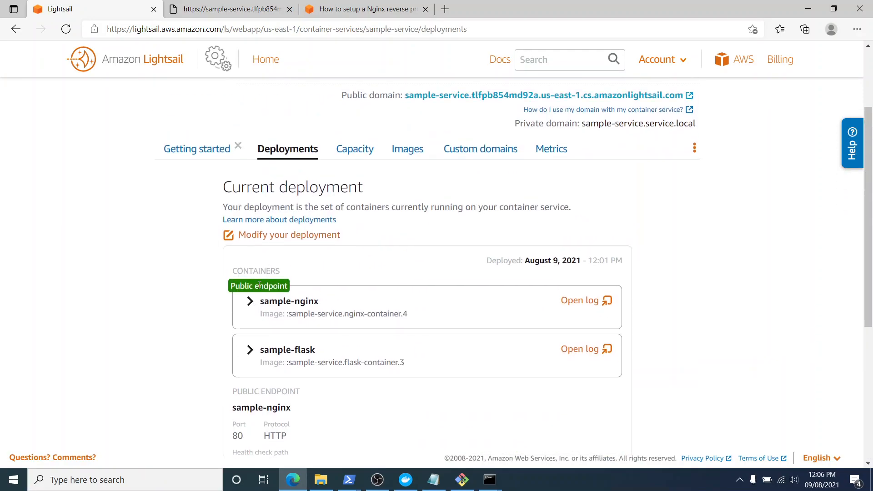
# Expand the sample-nginx and sample-flask containers and examine their environment variables and open ports.
pyautogui.click(250, 302)
pyautogui.scroll(-3, 303, 306)
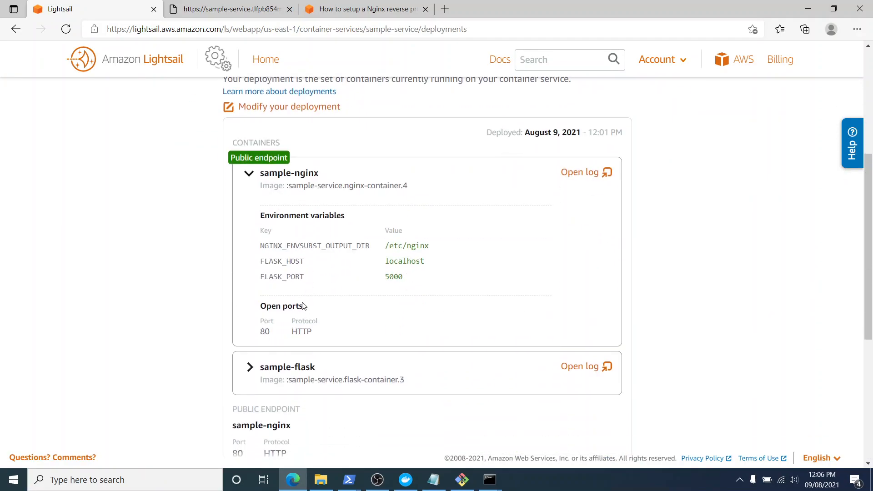
pyautogui.tripleClick(263, 176)
pyautogui.scroll(-4, 328, 227)
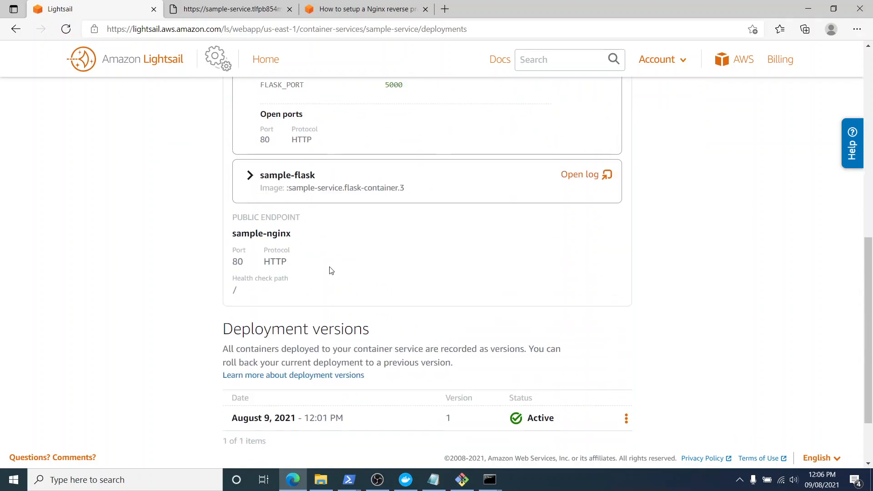
pyautogui.click(248, 176)
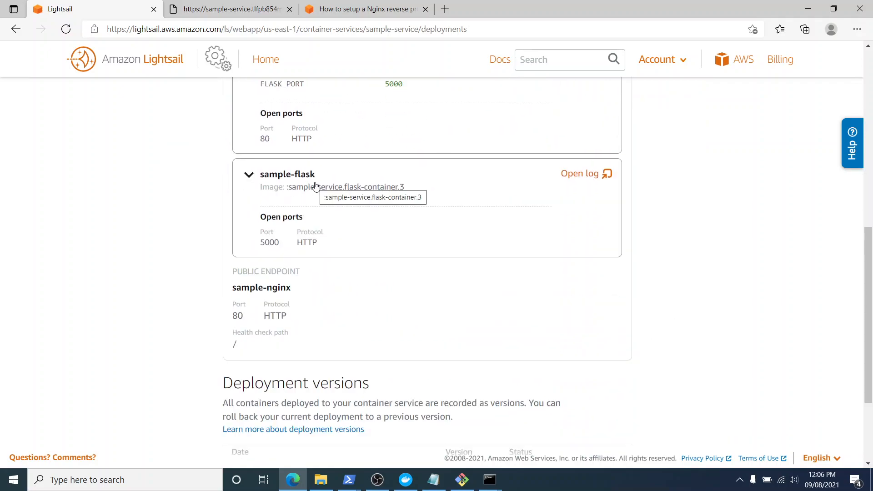
pyautogui.scroll(1, 276, 242)
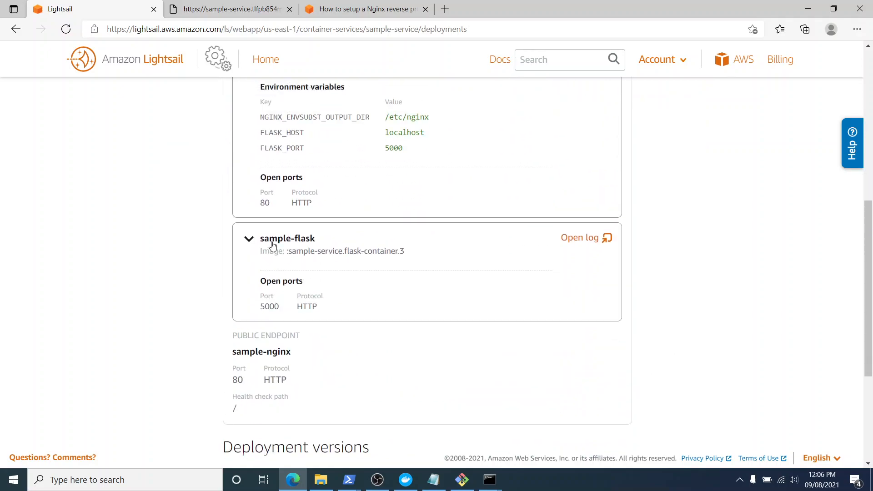
pyautogui.doubleClick(265, 202)
pyautogui.moveTo(261, 303); pyautogui.dragTo(279, 306)
# Close the public domain page and copy the delete-container-service command from the Cleanup step of the AWS tutorial.
pyautogui.click(280, 11)
pyautogui.click(289, 10)
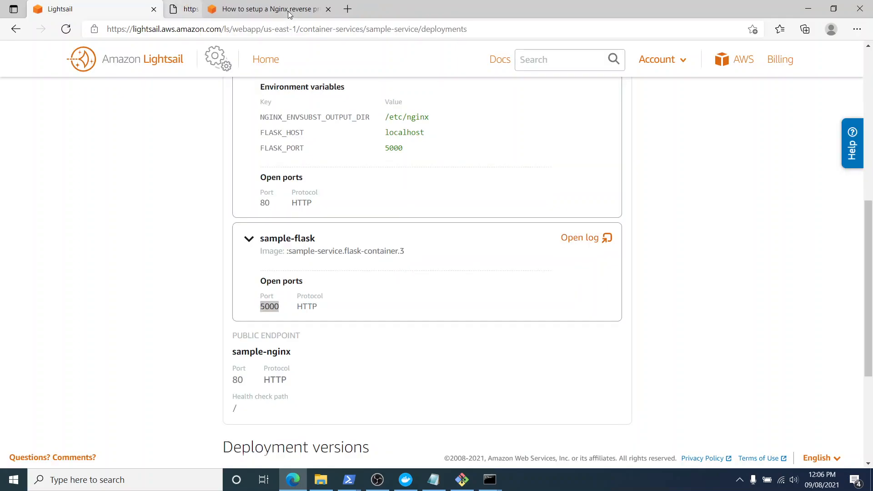
pyautogui.click(241, 9)
pyautogui.scroll(-8, 419, 215)
pyautogui.scroll(9, 419, 214)
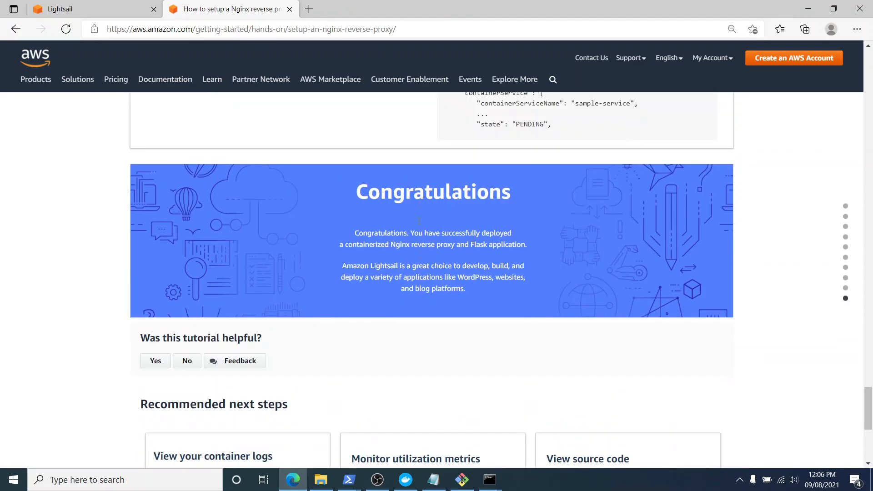
pyautogui.doubleClick(188, 271)
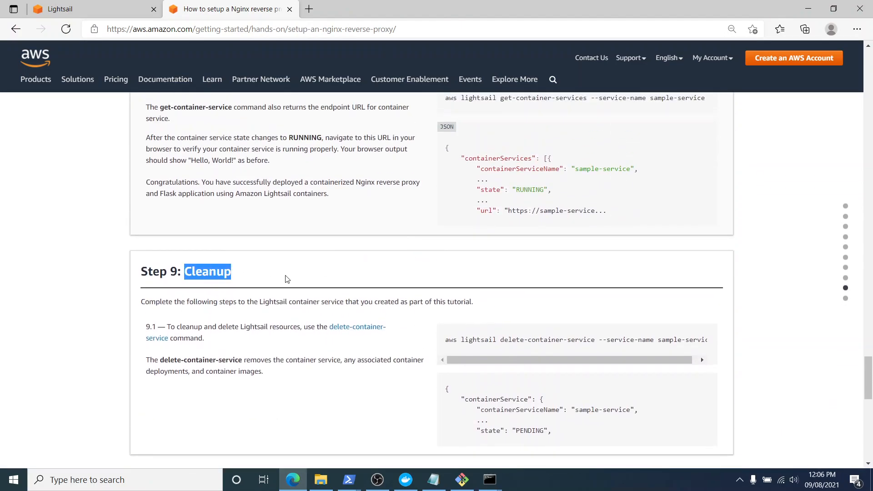
pyautogui.click(380, 279)
pyautogui.moveTo(444, 342); pyautogui.dragTo(716, 352)
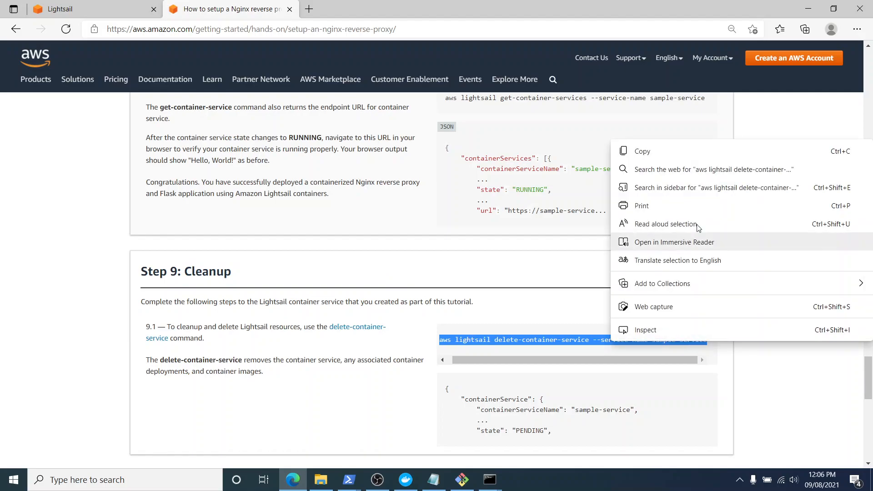
pyautogui.click(698, 153)
# Switch to the PowerShell window showing the paged service output and advance through the rest to the command prompt.
pyautogui.moveTo(353, 478)
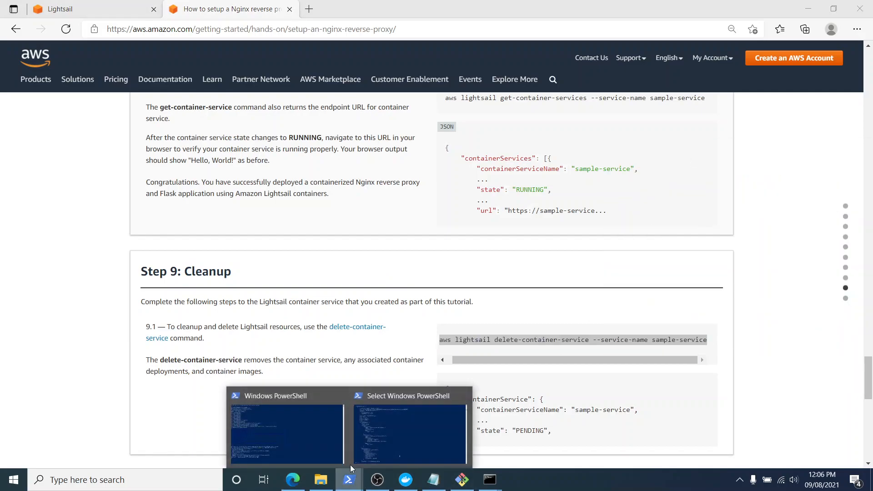
pyautogui.click(386, 423)
pyautogui.scroll(-15, 324, 367)
pyautogui.scroll(1, 324, 366)
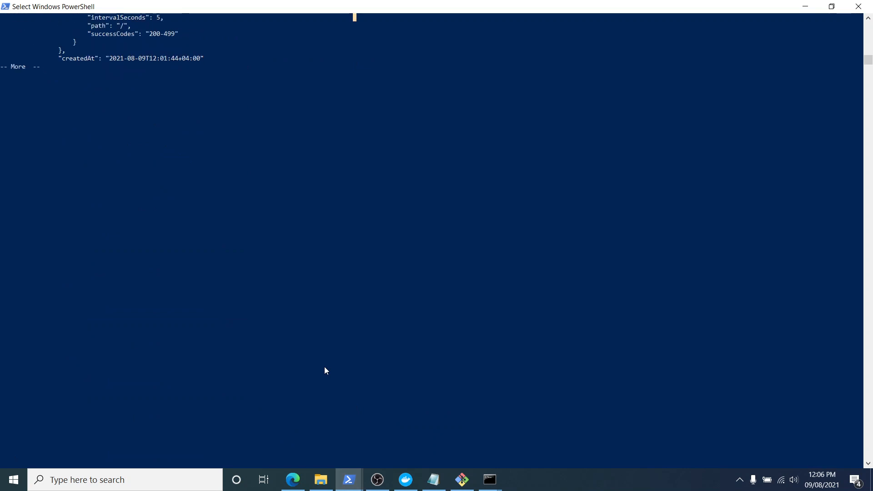
pyautogui.press('Return')
pyautogui.press('Return')
pyautogui.press('Return')
pyautogui.press('Return')
pyautogui.press('Return')
pyautogui.press('Return')
pyautogui.press('Return')
pyautogui.press('Return')
pyautogui.press('Return')
pyautogui.press('Return')
pyautogui.press('Return')
pyautogui.press('Return')
pyautogui.press('Return')
pyautogui.press('Return')
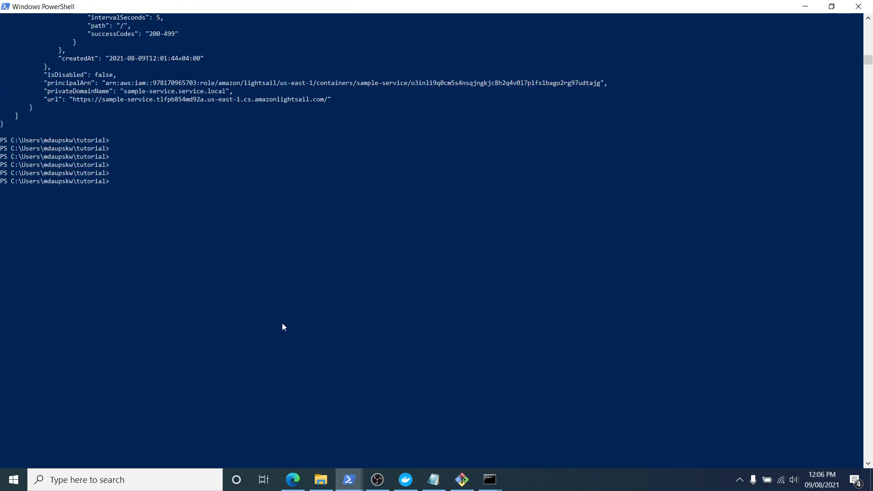
# Copy the tutorial's cleanup command again and run aws lightsail delete-container-service --service-name sample-service in PowerShell.
pyautogui.click(292, 480)
pyautogui.tripleClick(446, 340)
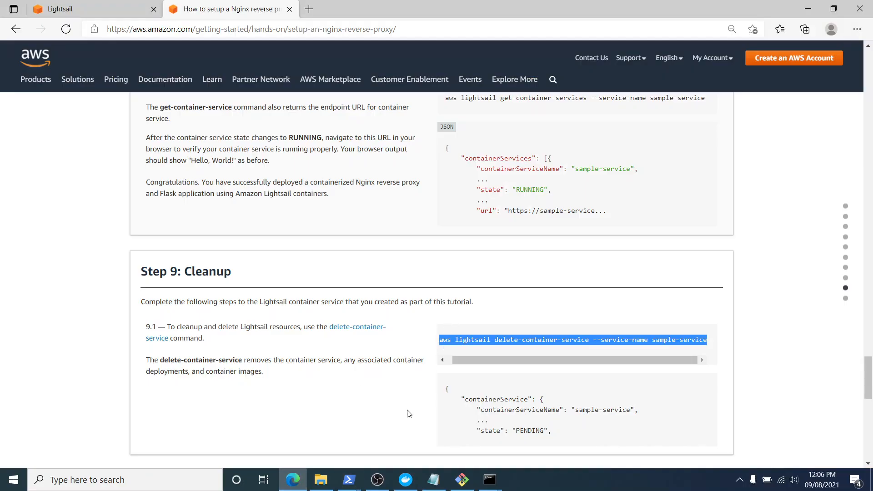
pyautogui.click(349, 480)
pyautogui.rightClick(349, 295)
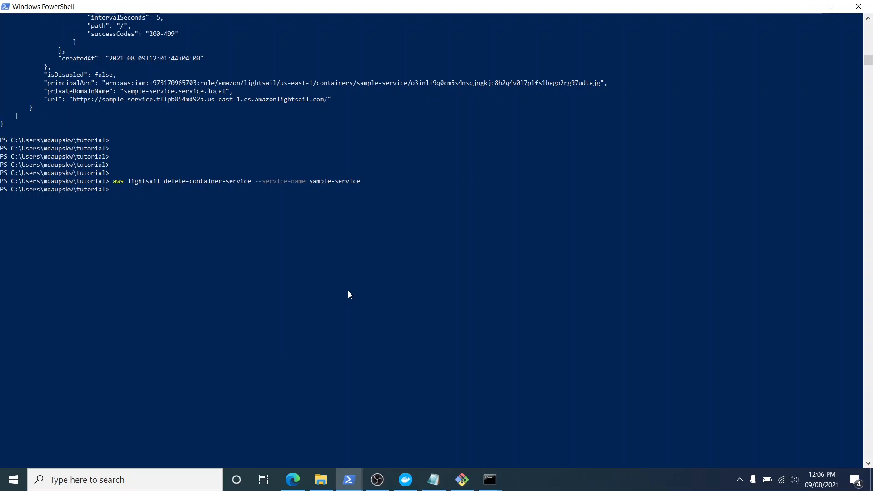
# Reload the sample-service deployments page in Lightsail to check whether the container service still exists.
pyautogui.click(293, 479)
pyautogui.click(125, 8)
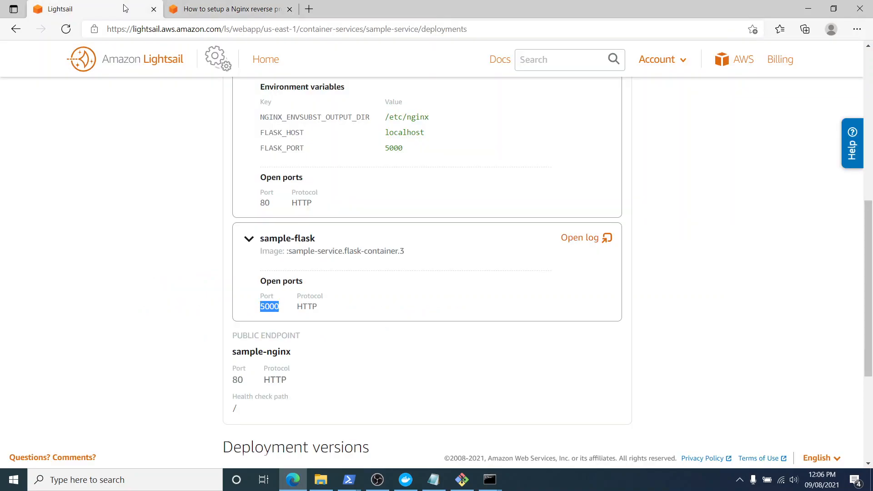
pyautogui.click(66, 28)
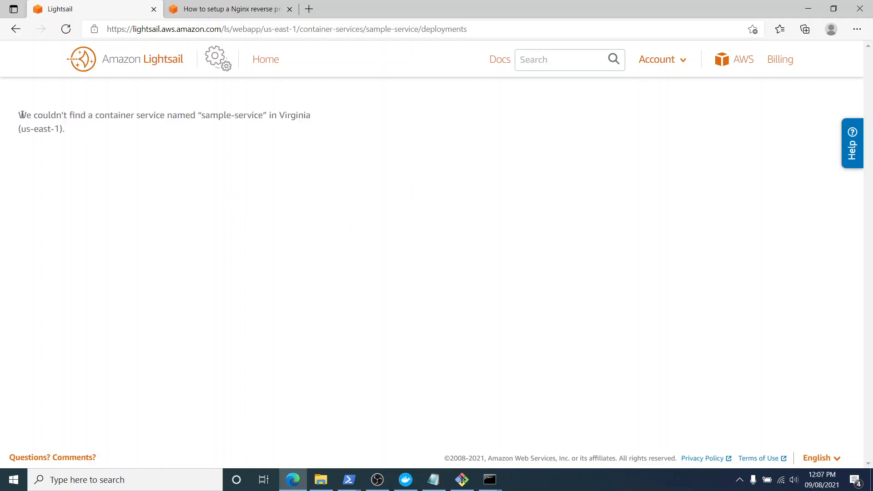
pyautogui.moveTo(21, 115); pyautogui.dragTo(371, 116)
pyautogui.click(355, 140)
# Return to the AWS tutorial and review its closing section and recommended next steps.
pyautogui.click(232, 9)
pyautogui.scroll(-10, 368, 248)
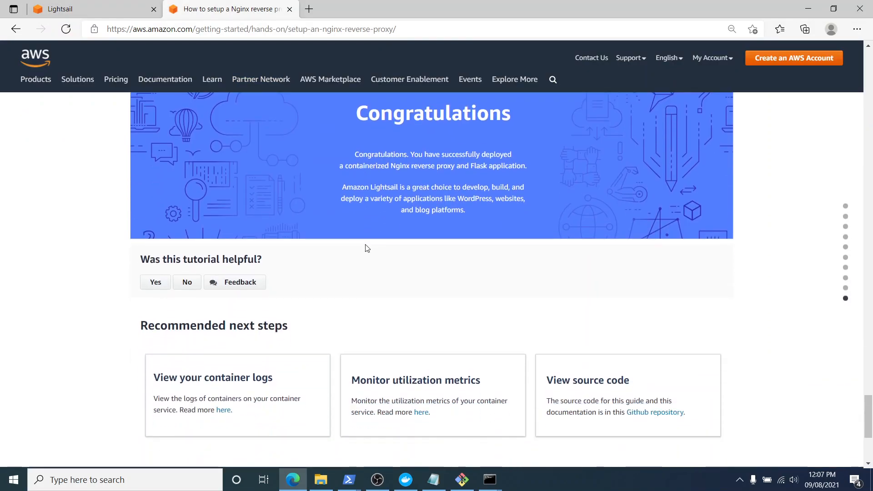